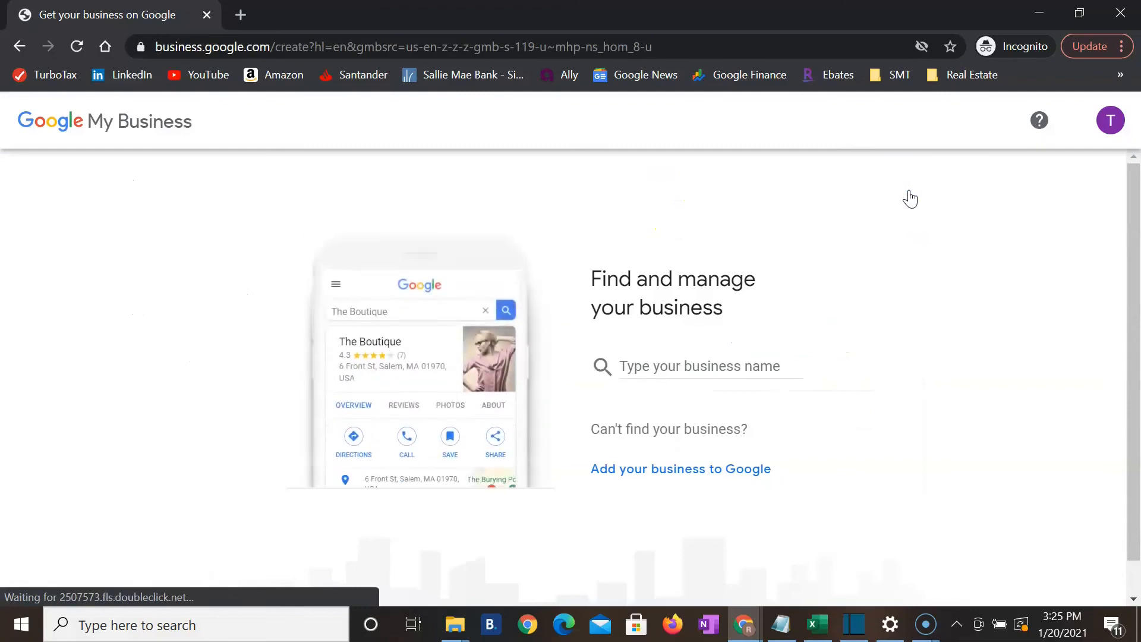
Create a new business listing named ABC Local Tree Company and proceed past the business name
{"action": "scroll", "coordinate": [782, 319], "scroll_direction": "down", "scroll_amount": 1}
{"action": "left_click", "coordinate": [776, 314]}
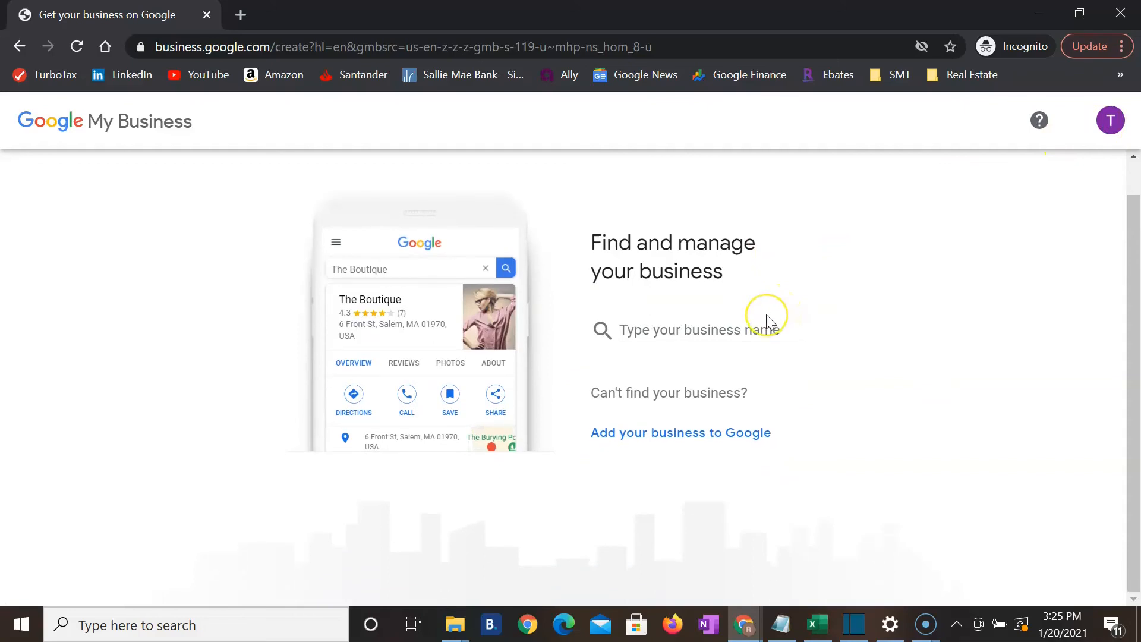
{"action": "left_click", "coordinate": [752, 330]}
{"action": "type", "text": "A"}
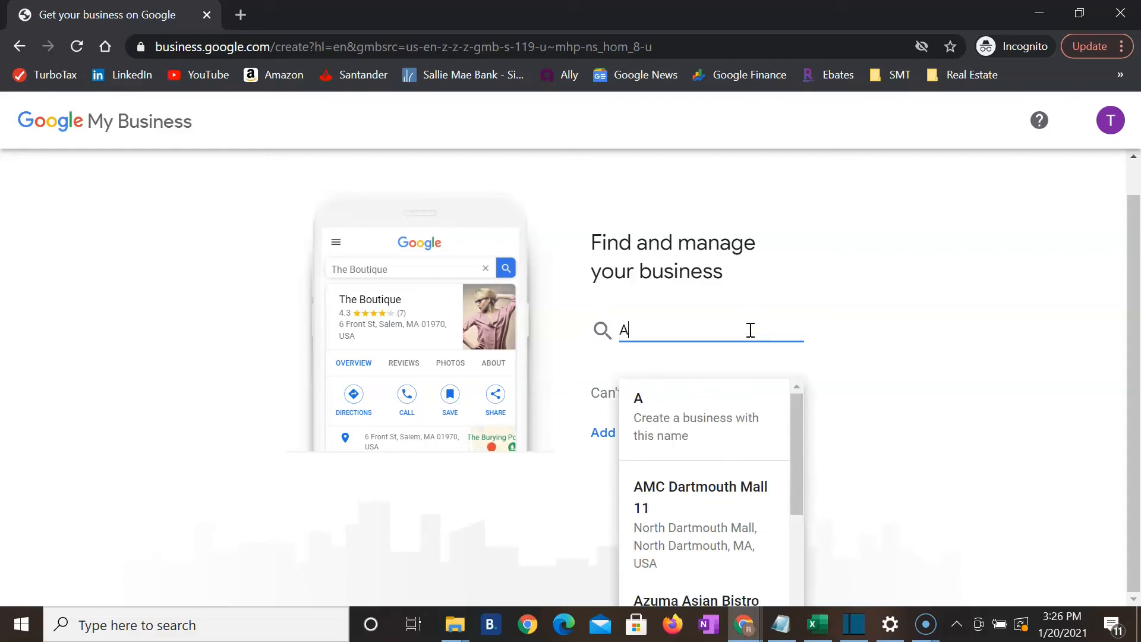
{"action": "type", "text": "BC "}
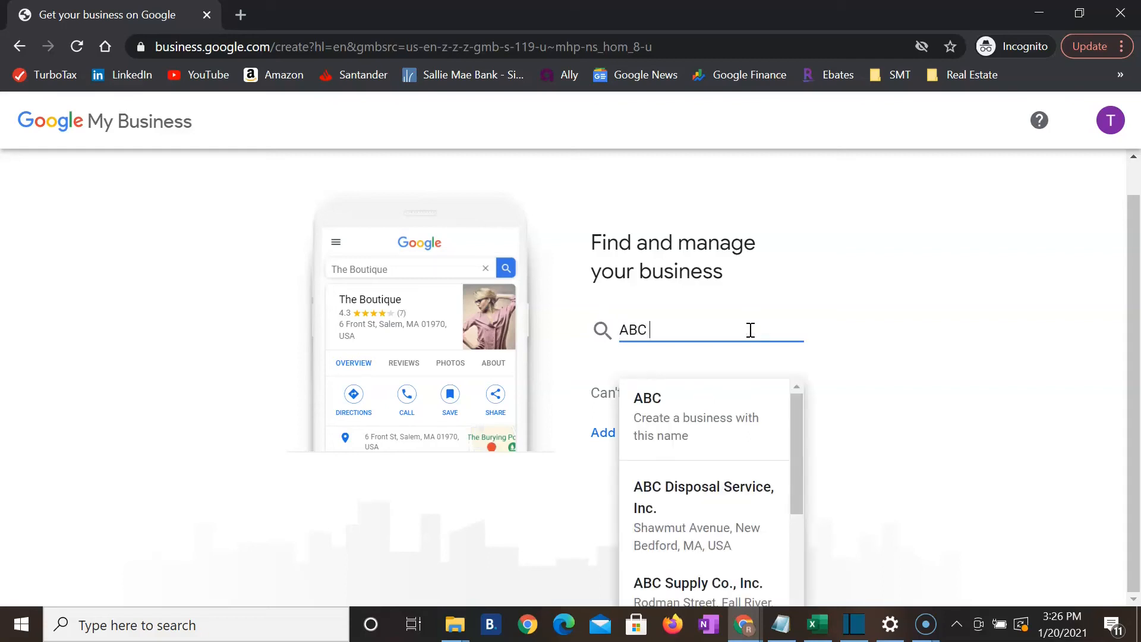
{"action": "type", "text": "Local"}
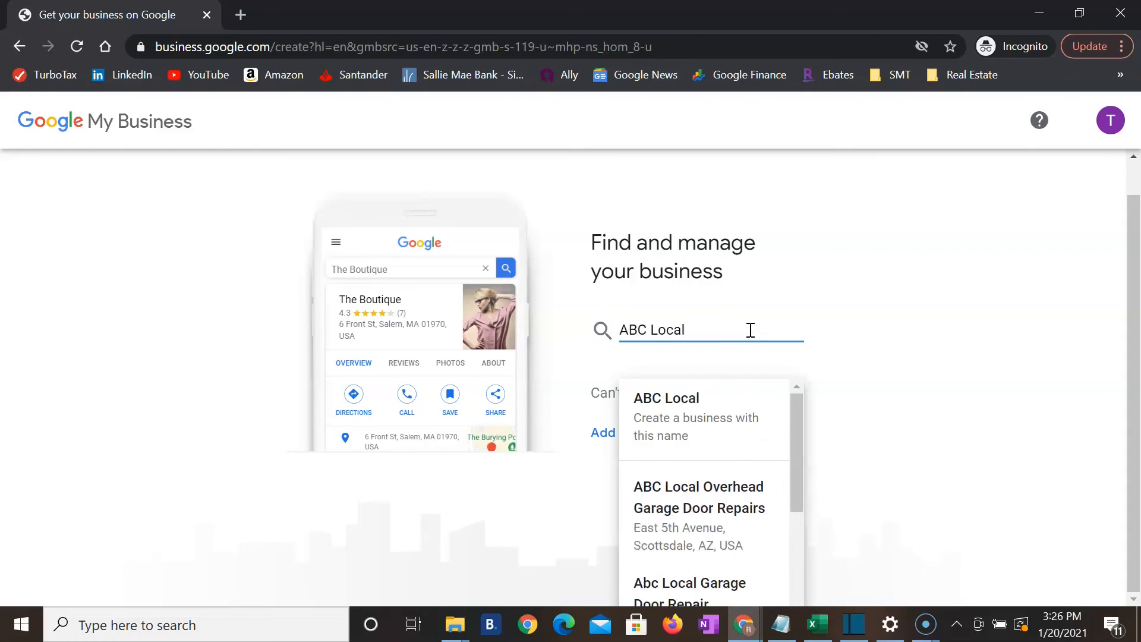
{"action": "type", "text": " Tree "}
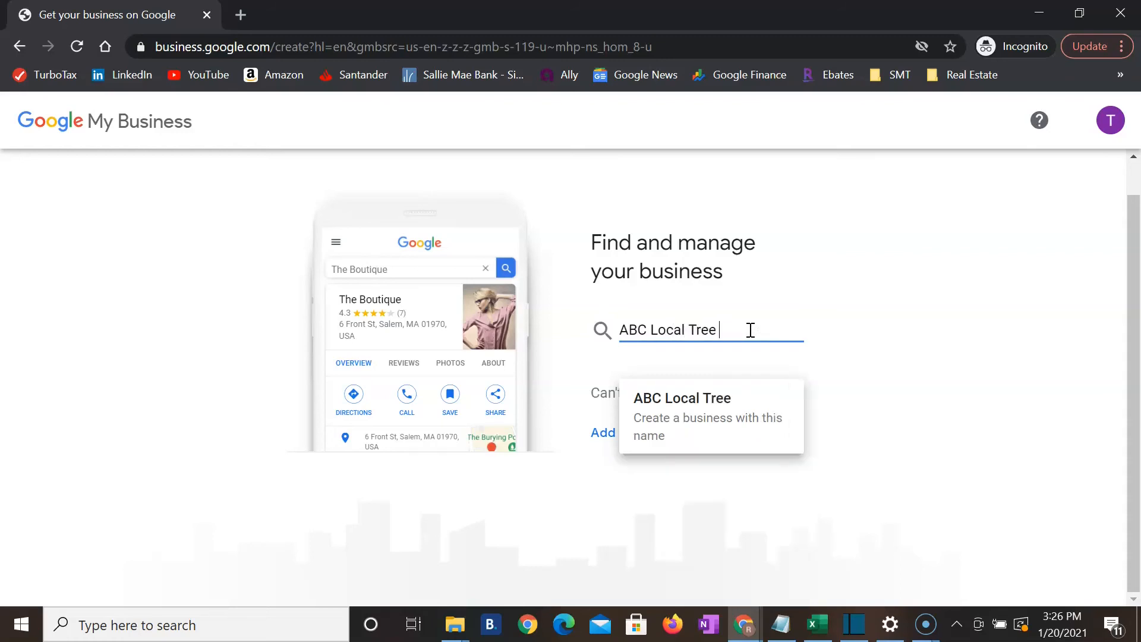
{"action": "type", "text": "Company"}
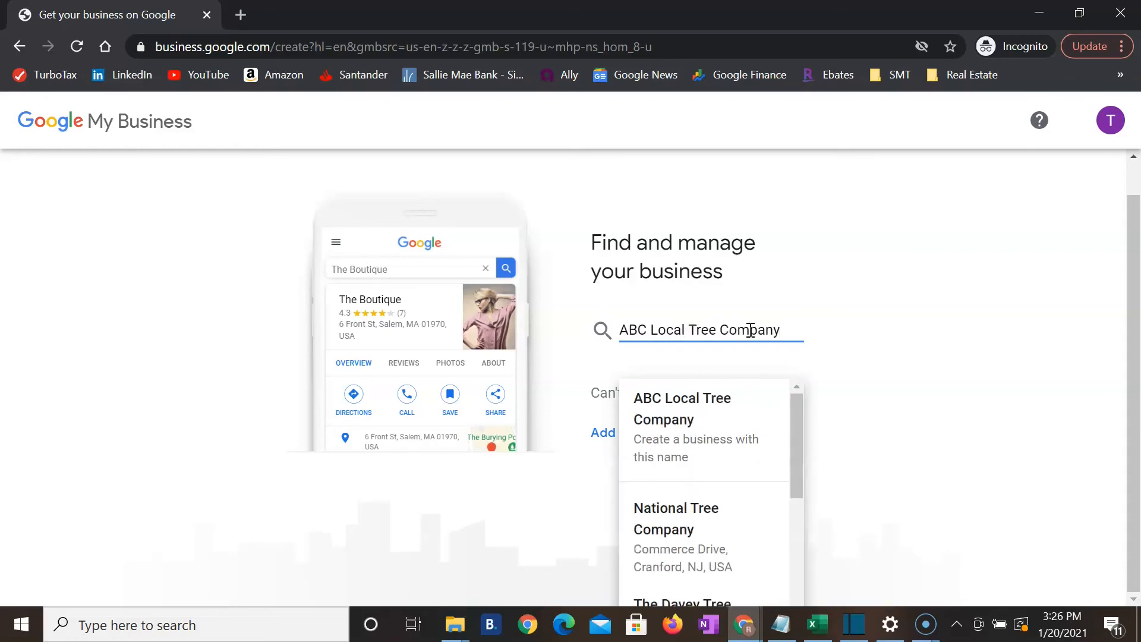
{"action": "left_click", "coordinate": [673, 431]}
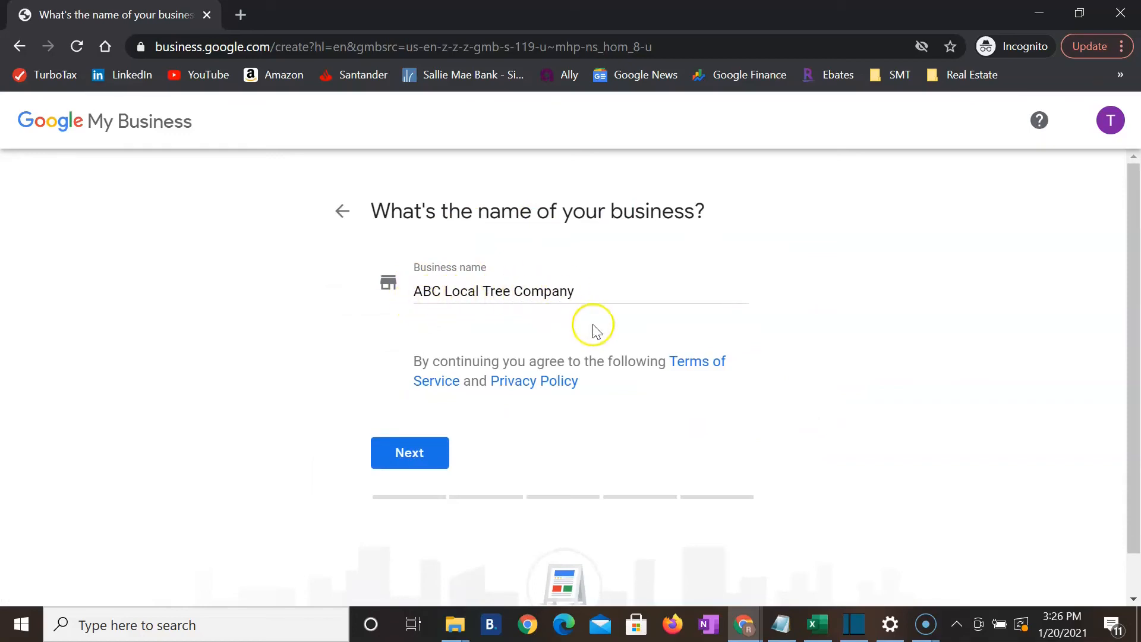
{"action": "left_click", "coordinate": [428, 458]}
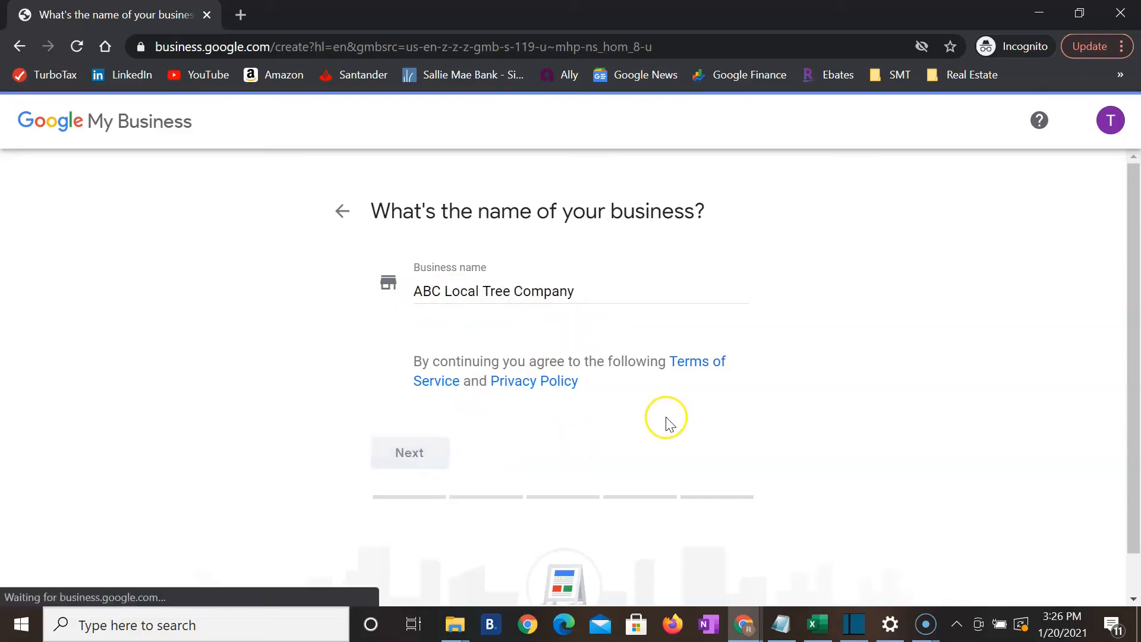
{"action": "left_click", "coordinate": [446, 367]}
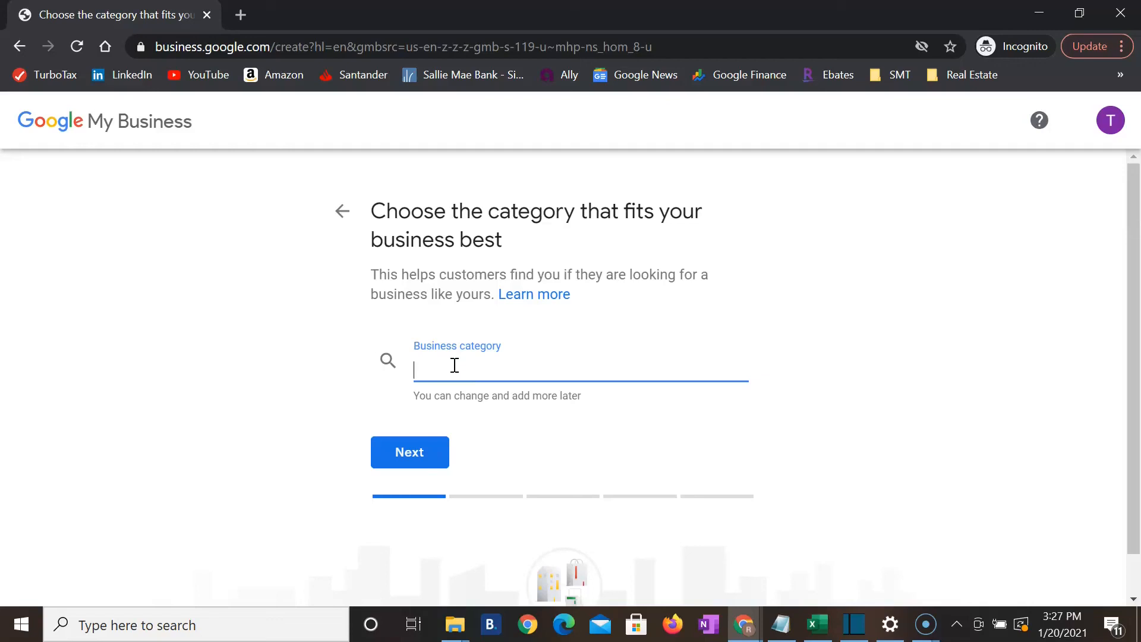
{"action": "type", "text": "h"}
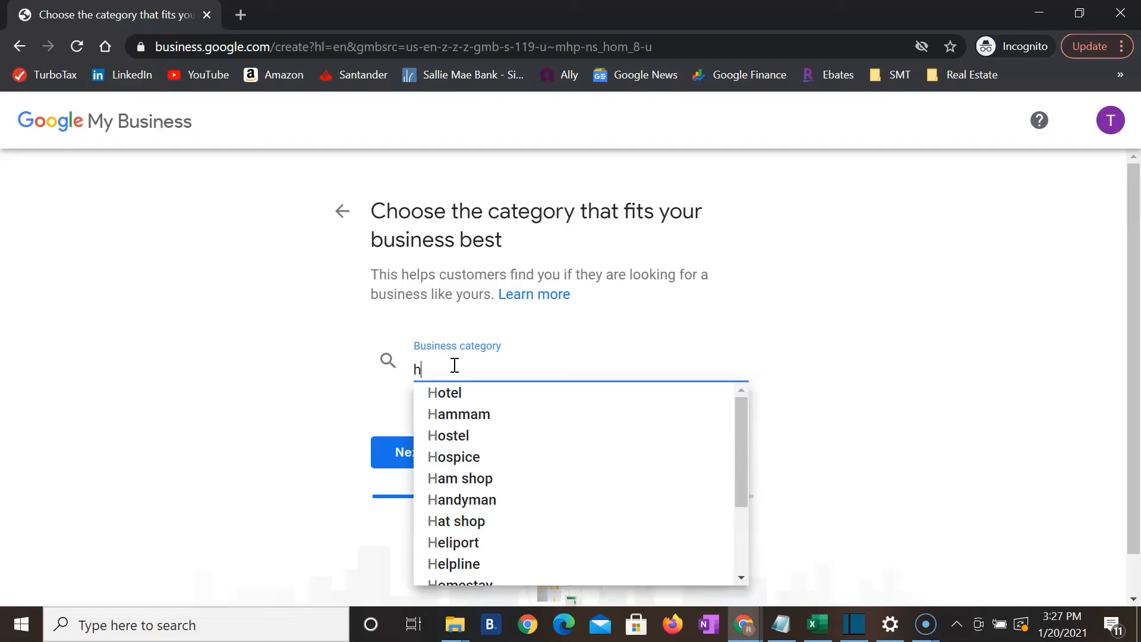
{"action": "type", "text": "vac"}
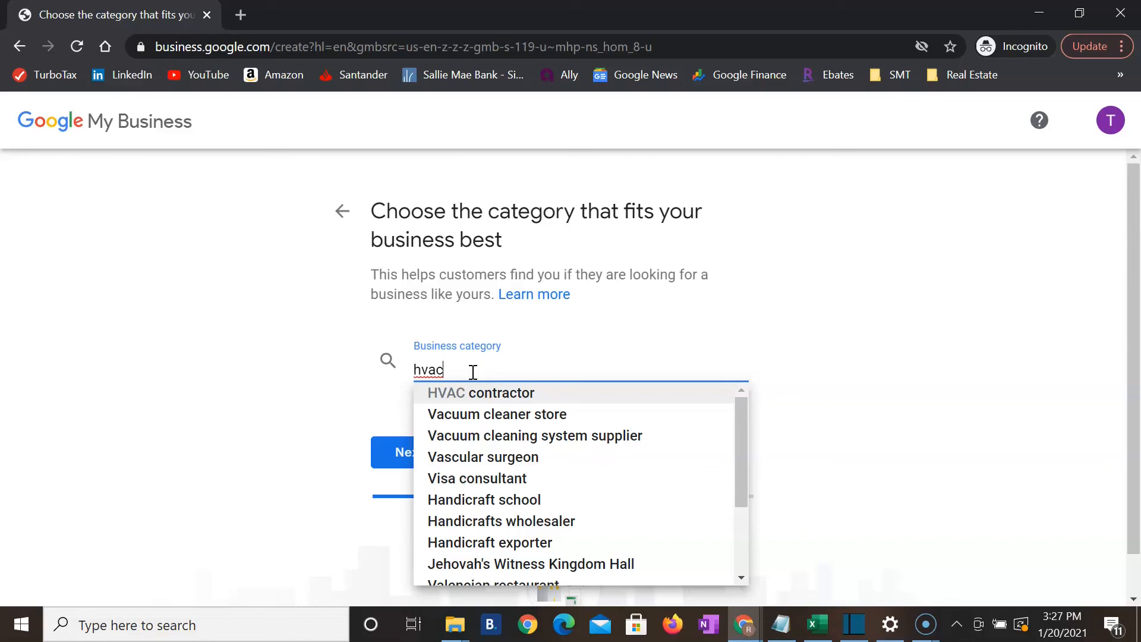
{"action": "key", "text": "BackSpace"}
{"action": "key", "text": "BackSpace"}
{"action": "key", "text": "BackSpace"}
{"action": "key", "text": "BackSpace"}
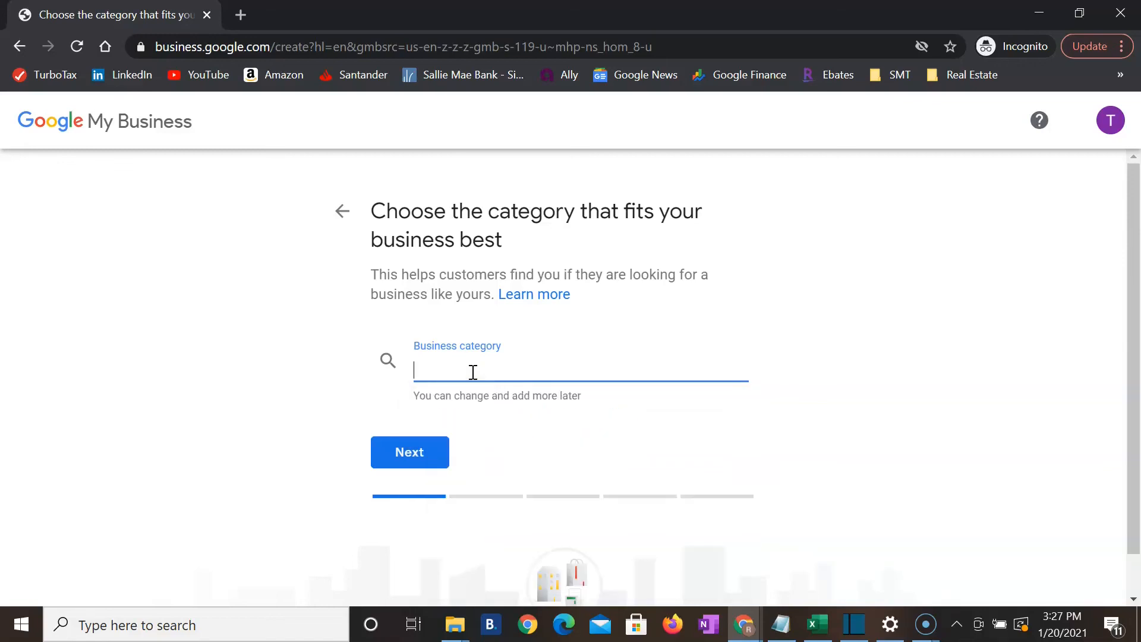
Set the business category to Tree service and decline adding a location customers can visit
{"action": "type", "text": "tree s"}
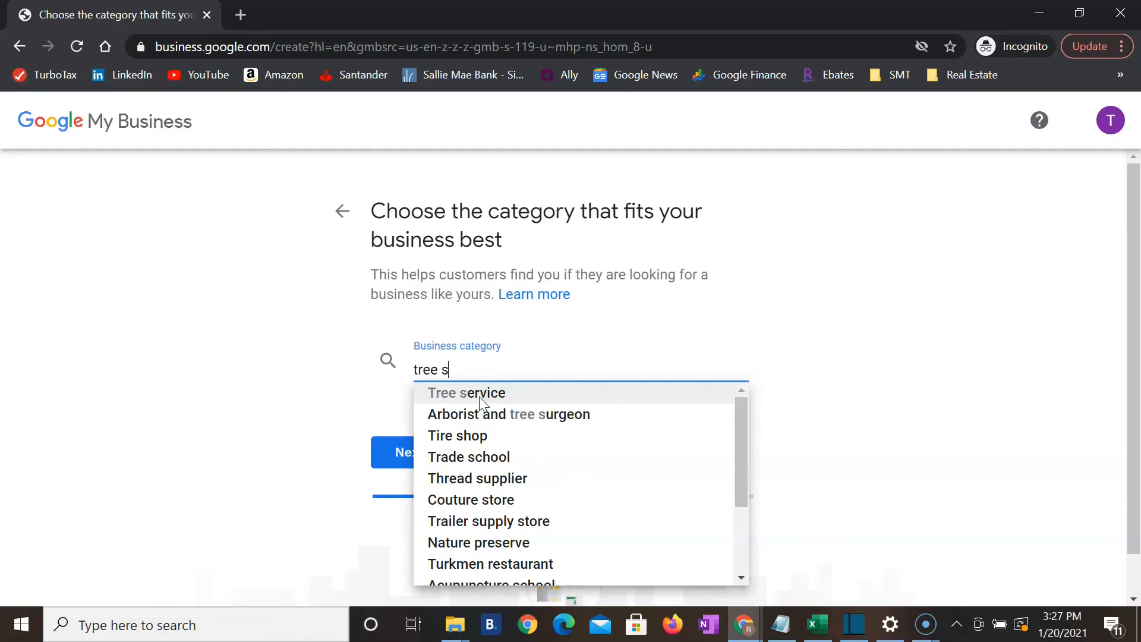
{"action": "left_click", "coordinate": [479, 393]}
{"action": "left_click", "coordinate": [423, 453]}
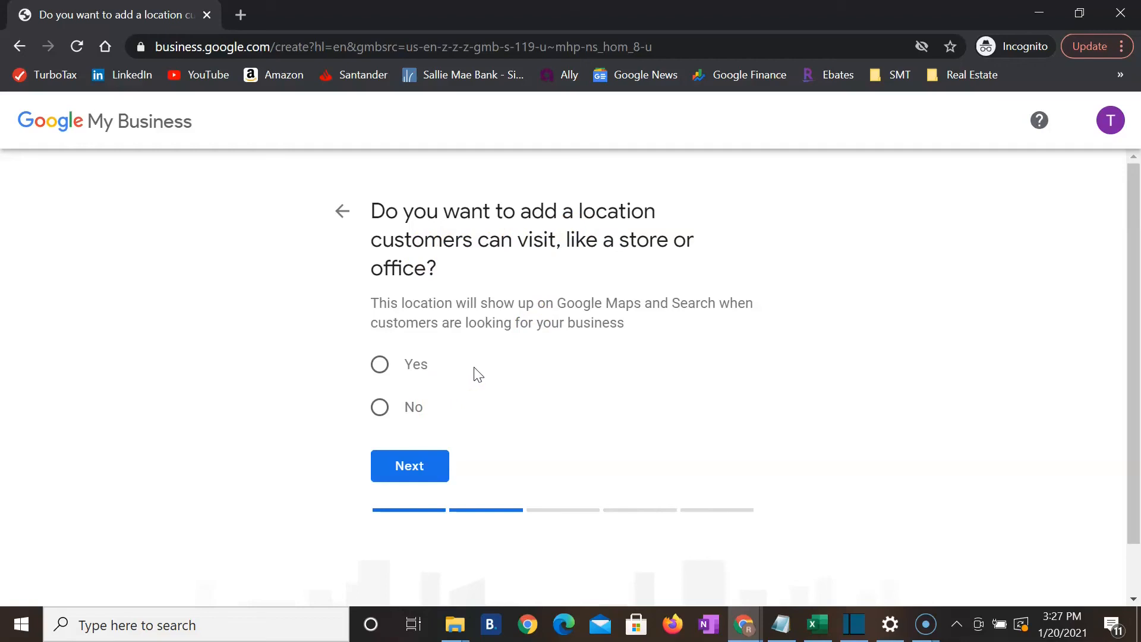
{"action": "left_click", "coordinate": [378, 407]}
{"action": "left_click", "coordinate": [441, 465]}
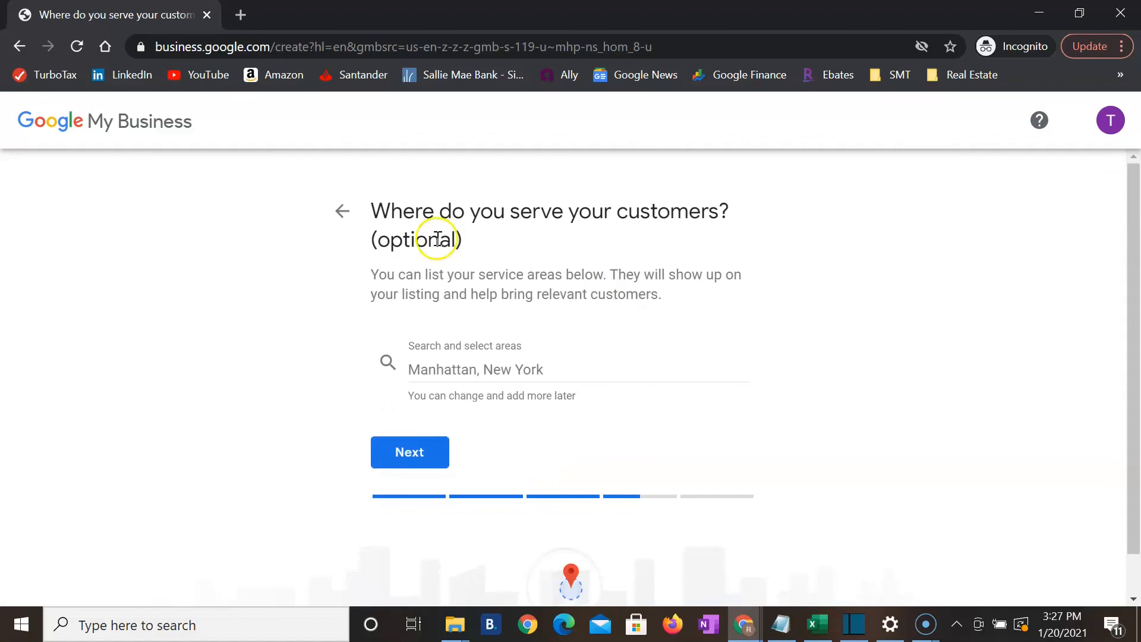
Add Dayton, OH and Cleveland, OH as the service areas and continue to the contact details
{"action": "left_click", "coordinate": [484, 373]}
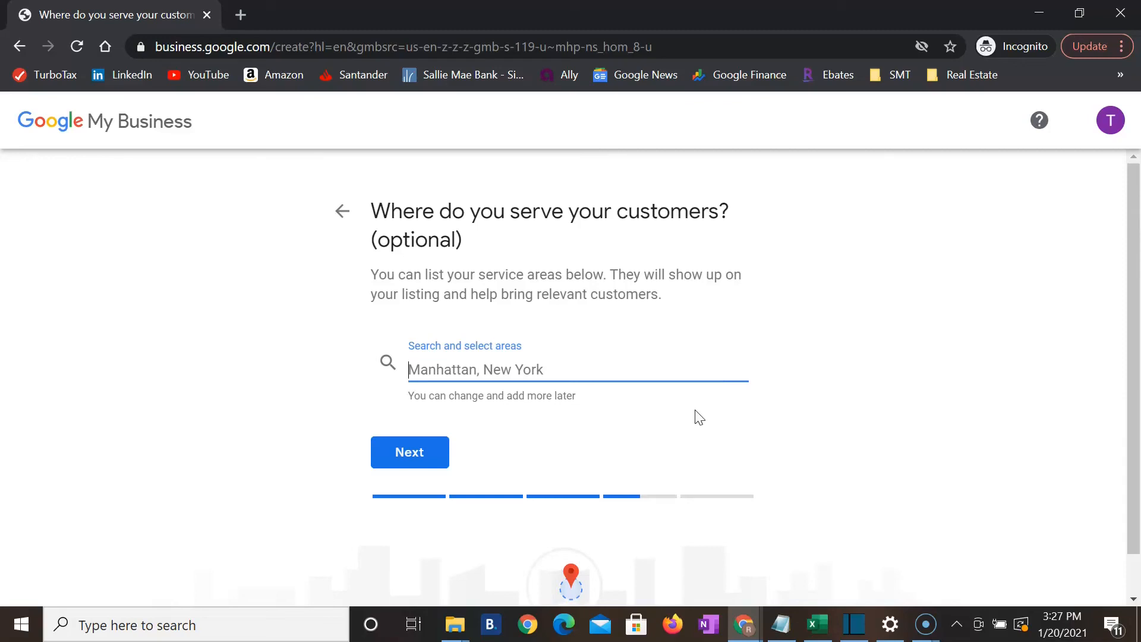
{"action": "type", "text": "dayton"}
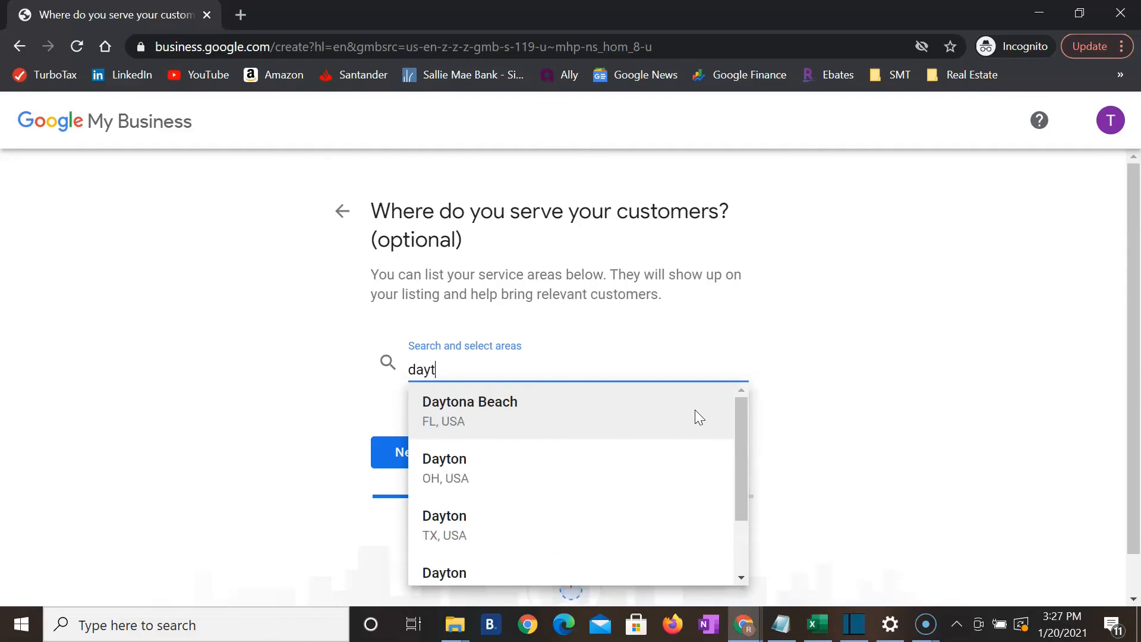
{"action": "left_click", "coordinate": [507, 471]}
{"action": "type", "text": "clev"}
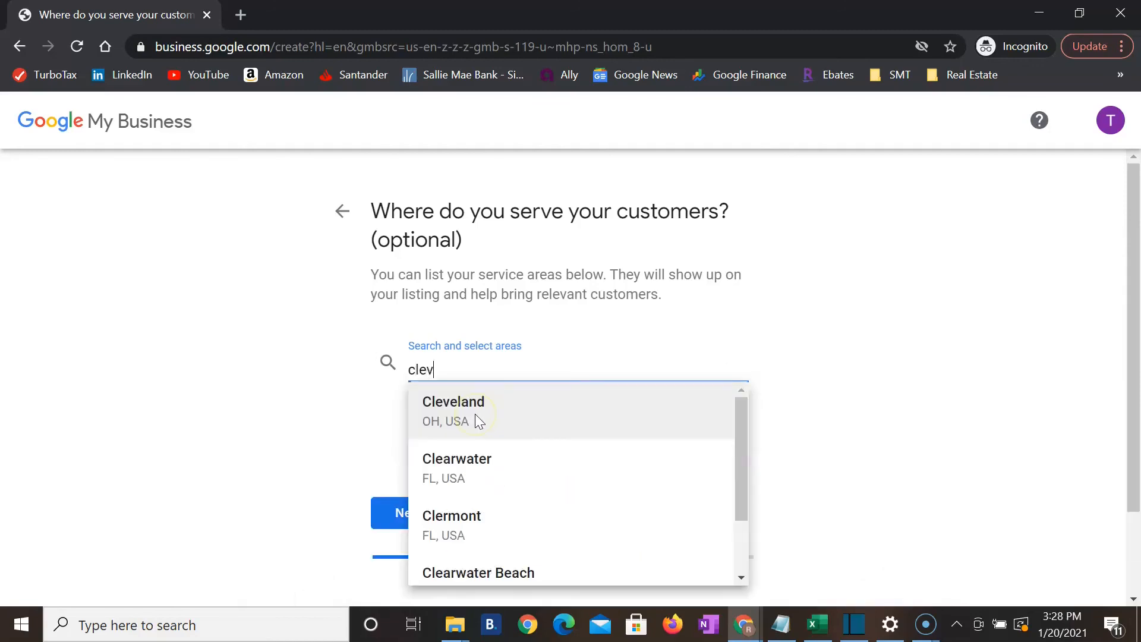
{"action": "left_click", "coordinate": [477, 416]}
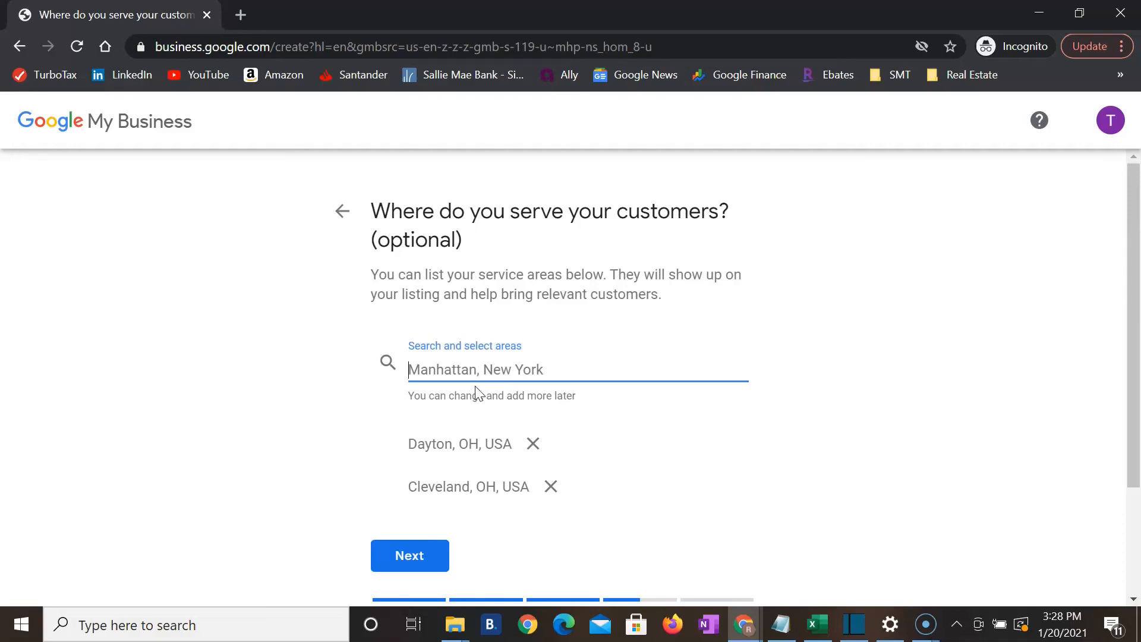
{"action": "left_click", "coordinate": [426, 554]}
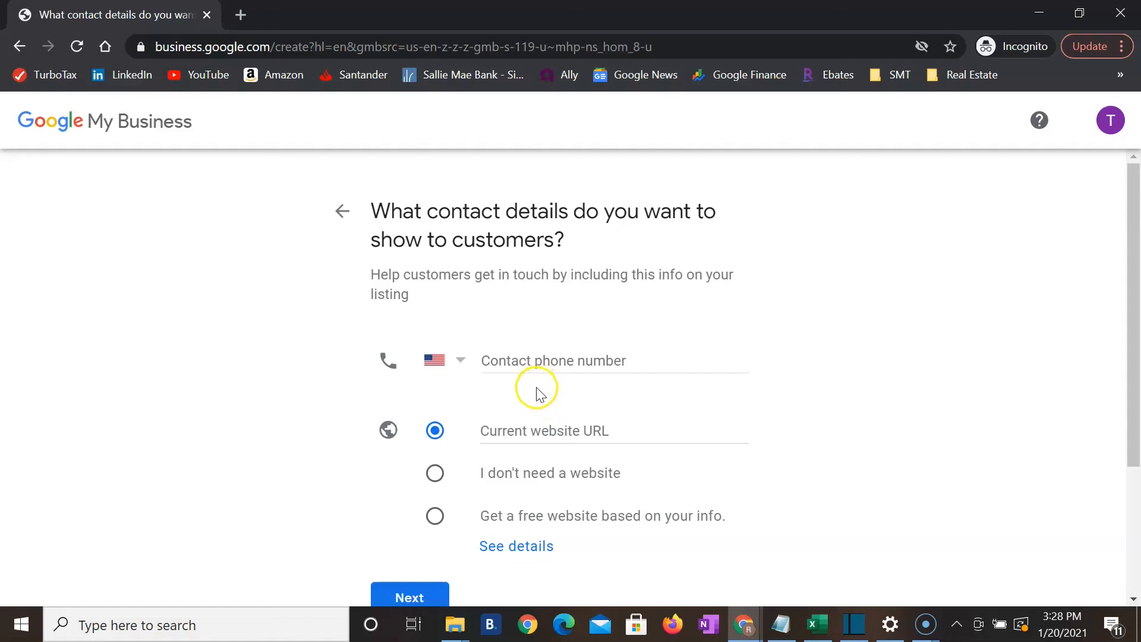
Choose to get a free website based on the business info in the contact details
{"action": "scroll", "coordinate": [548, 406], "scroll_direction": "down", "scroll_amount": 2}
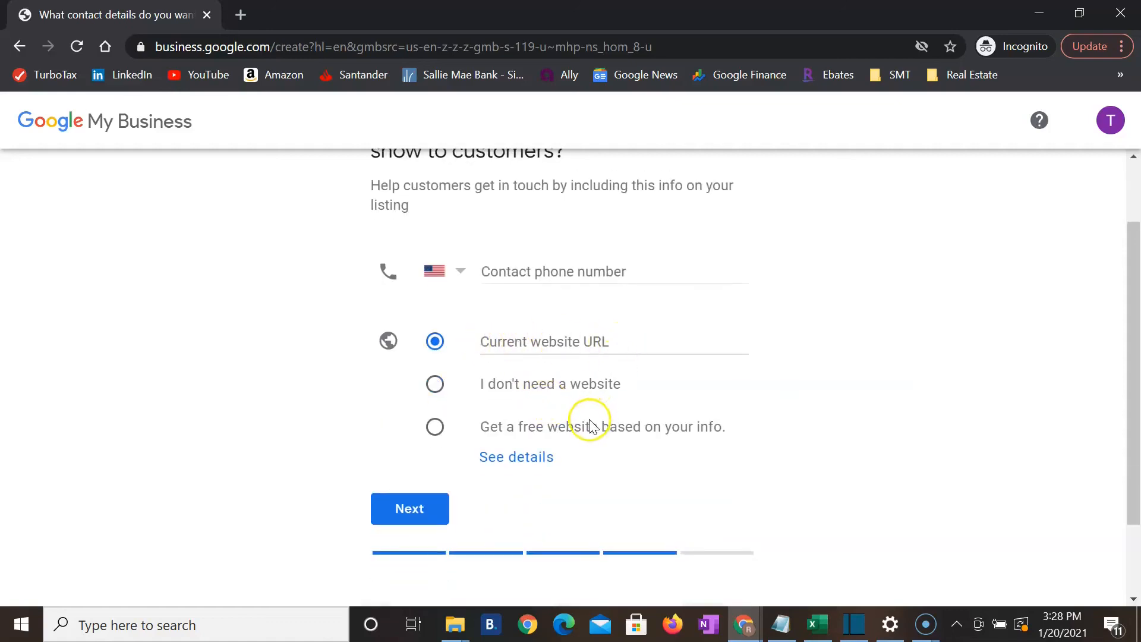
{"action": "left_click", "coordinate": [435, 427]}
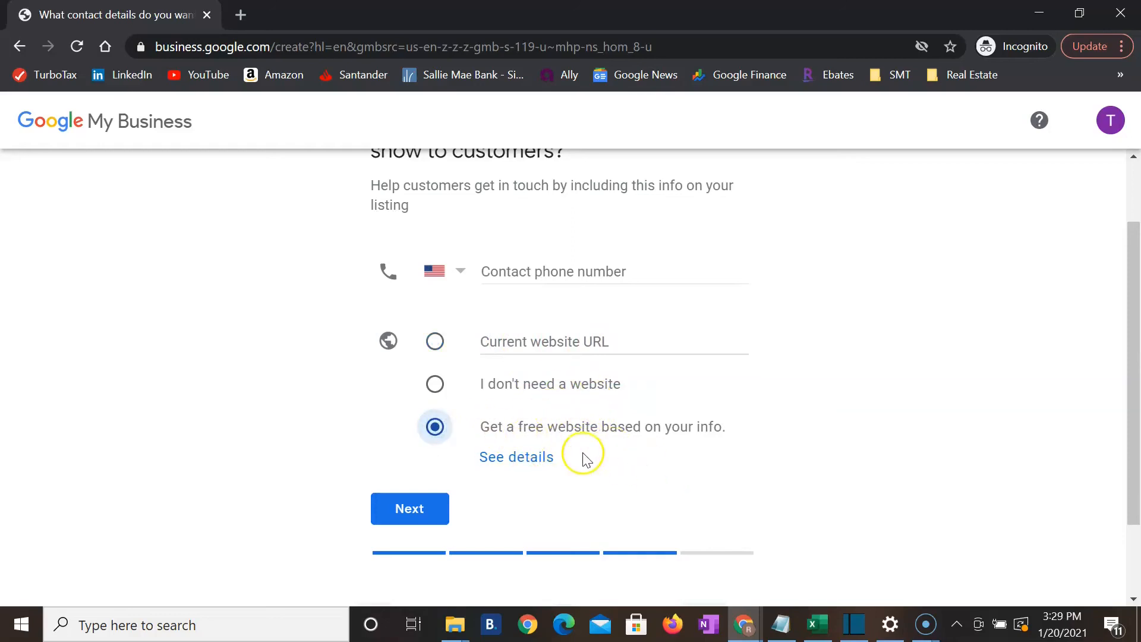
{"action": "scroll", "coordinate": [634, 474], "scroll_direction": "up", "scroll_amount": 2}
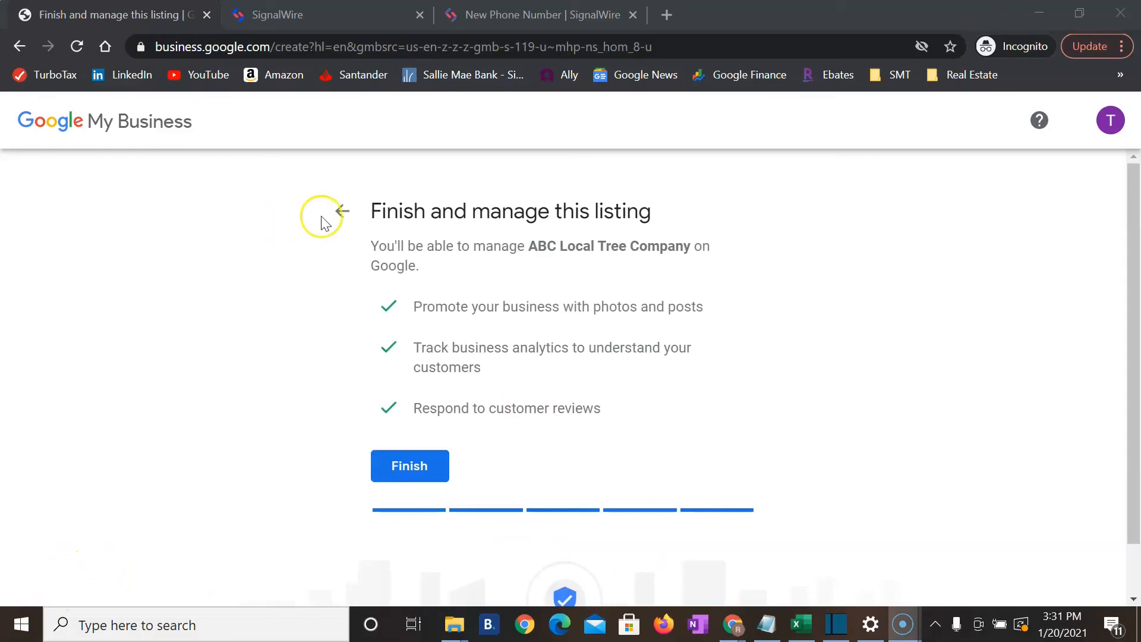
Go back to check the contact details with the free website option, and finish the listing
{"action": "left_click", "coordinate": [342, 212]}
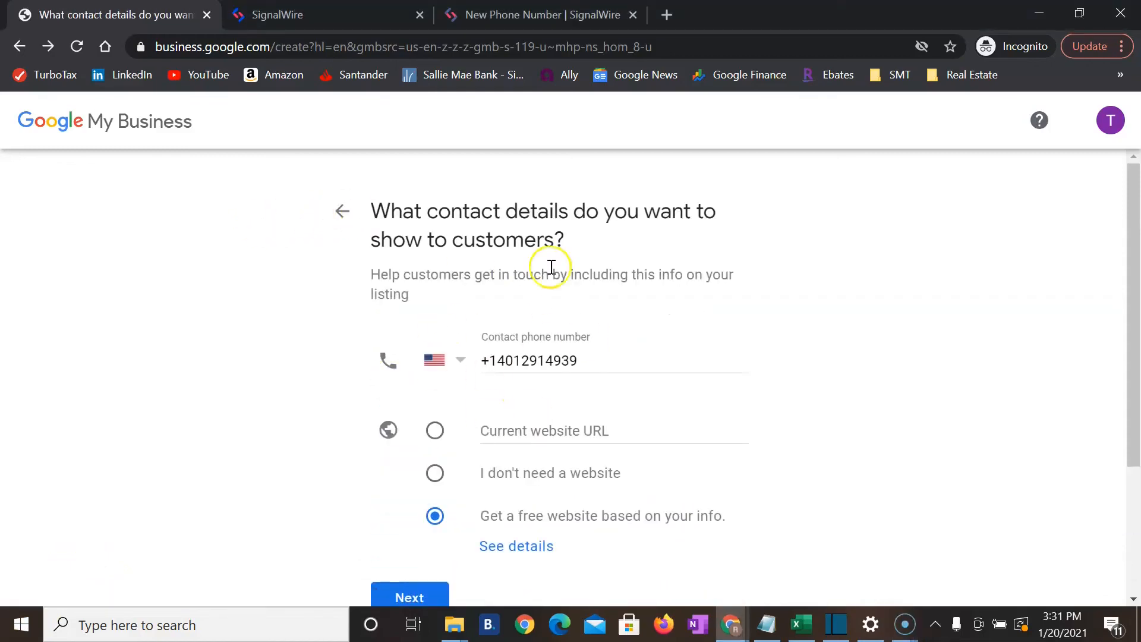
{"action": "scroll", "coordinate": [556, 410], "scroll_direction": "down", "scroll_amount": 2}
{"action": "left_click", "coordinate": [434, 516]}
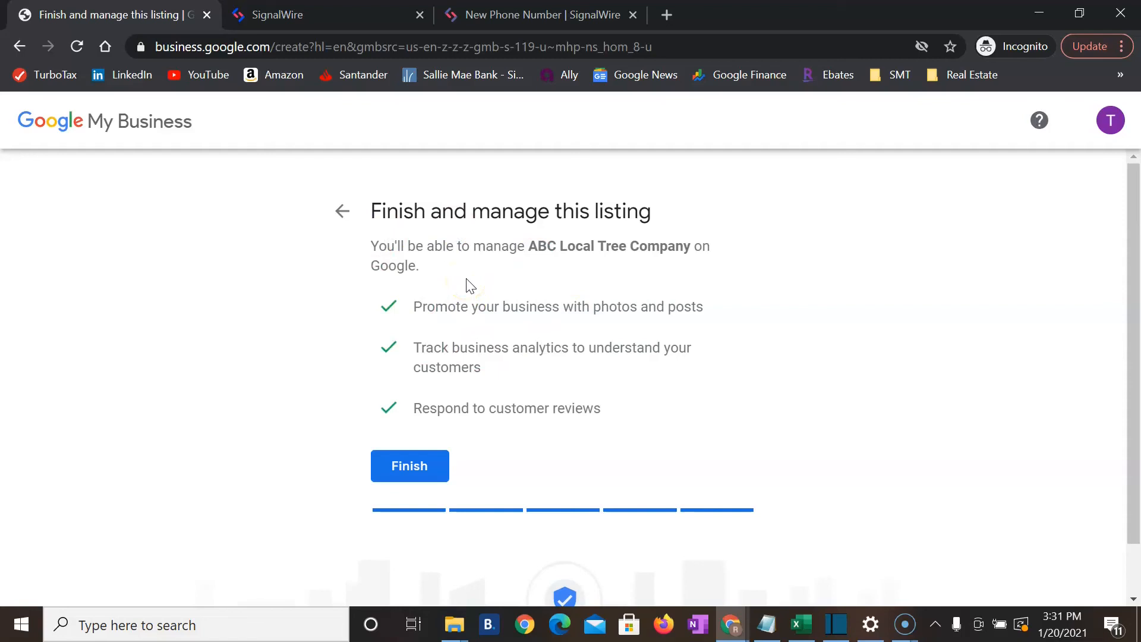
{"action": "left_click", "coordinate": [427, 467]}
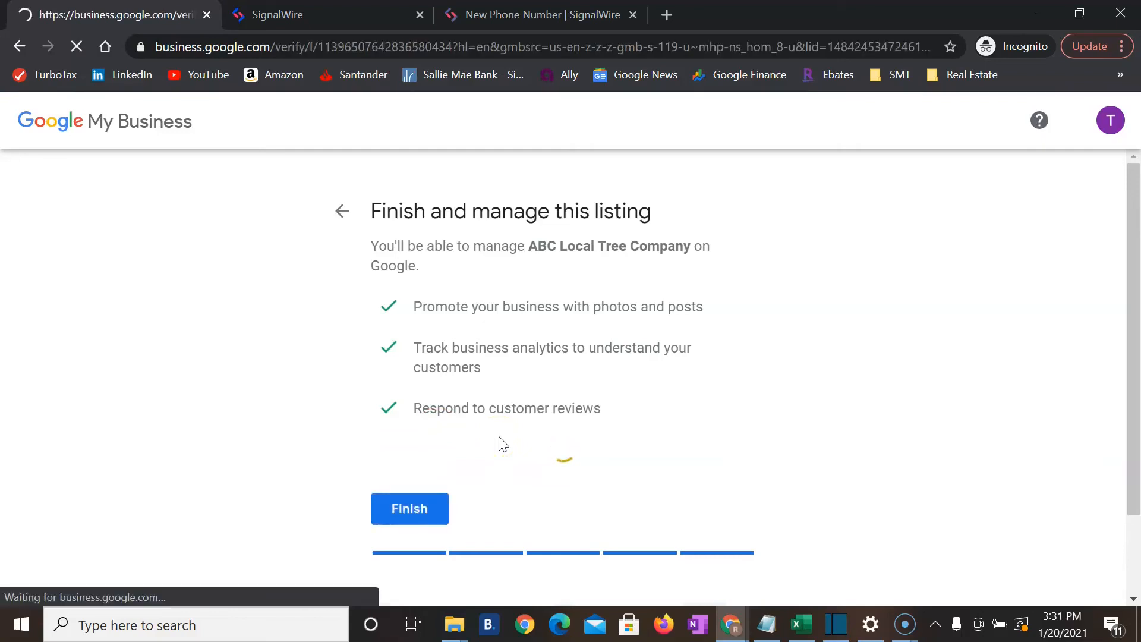
Examine the mailing address form for verification, including its address fields and the option to verify later
{"action": "scroll", "coordinate": [499, 437], "scroll_direction": "down", "scroll_amount": 3}
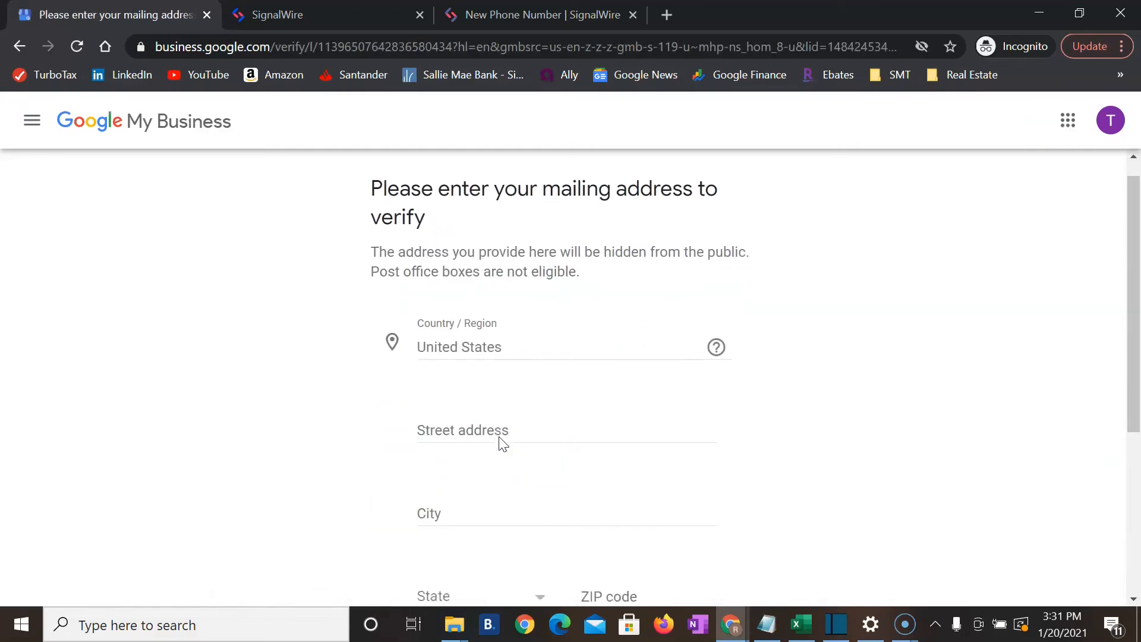
{"action": "scroll", "coordinate": [502, 416], "scroll_direction": "up", "scroll_amount": 1}
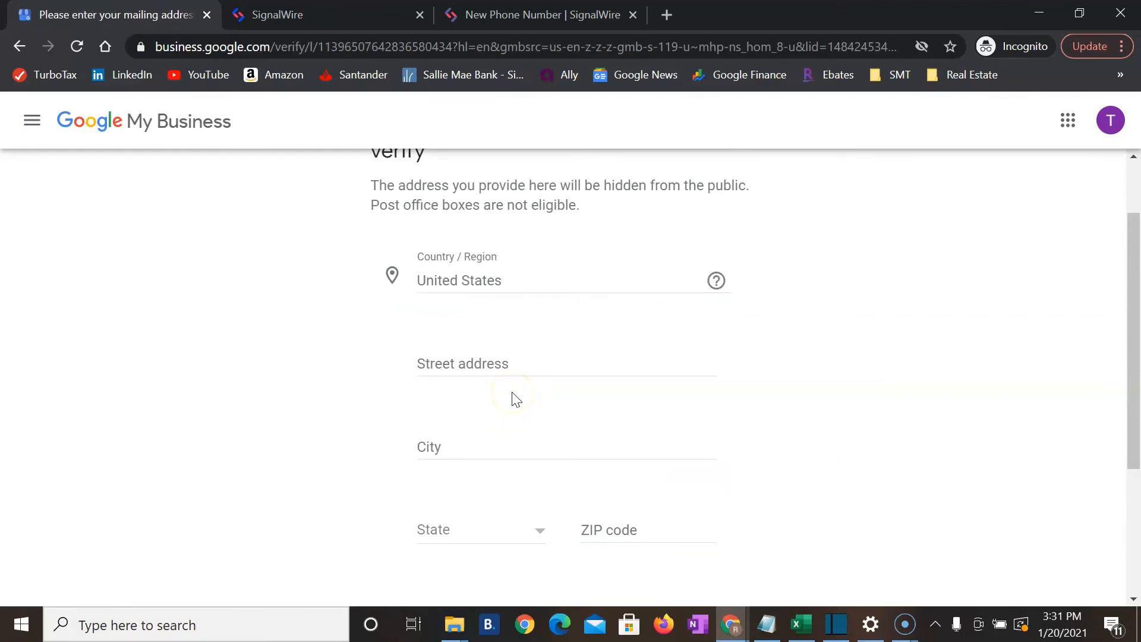
{"action": "left_click", "coordinate": [509, 366]}
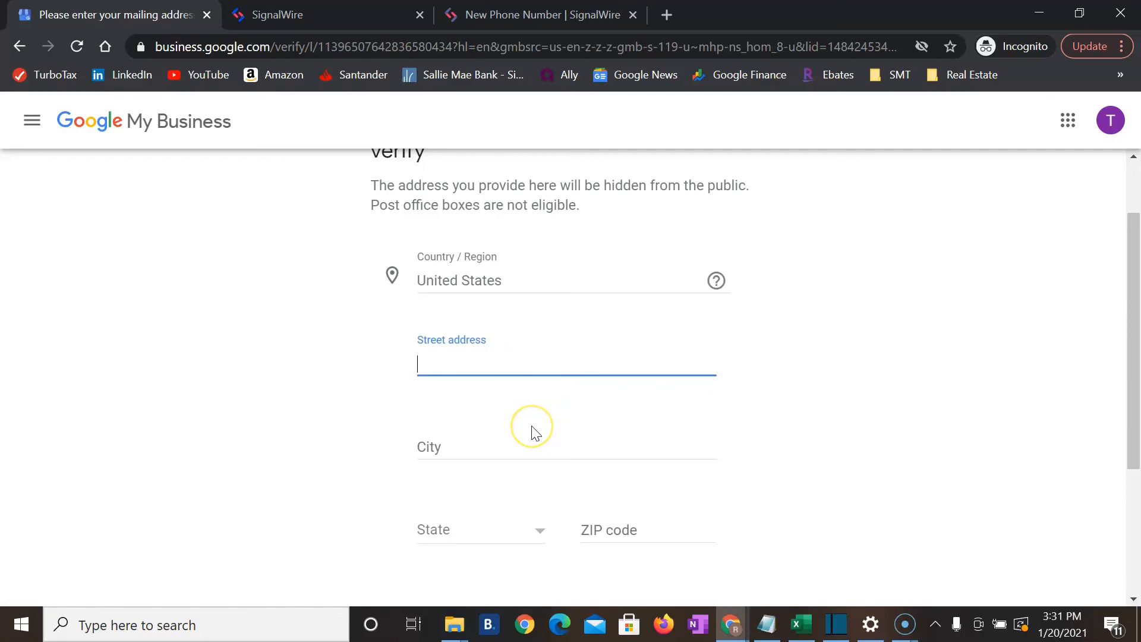
{"action": "scroll", "coordinate": [534, 433], "scroll_direction": "down", "scroll_amount": 3}
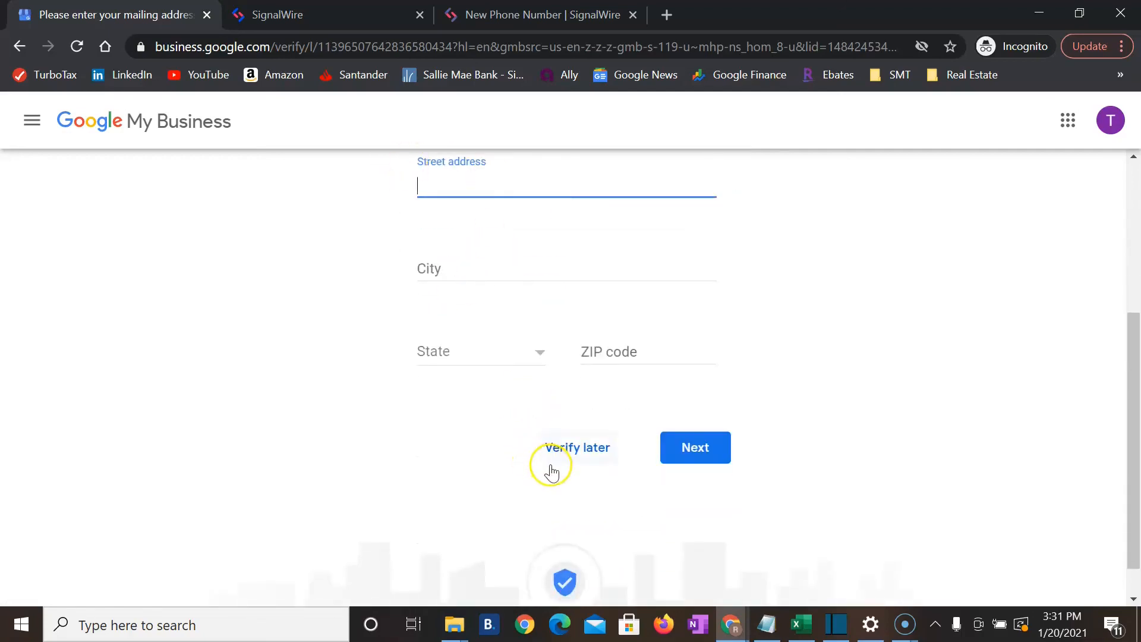
{"action": "scroll", "coordinate": [552, 471], "scroll_direction": "up", "scroll_amount": 3}
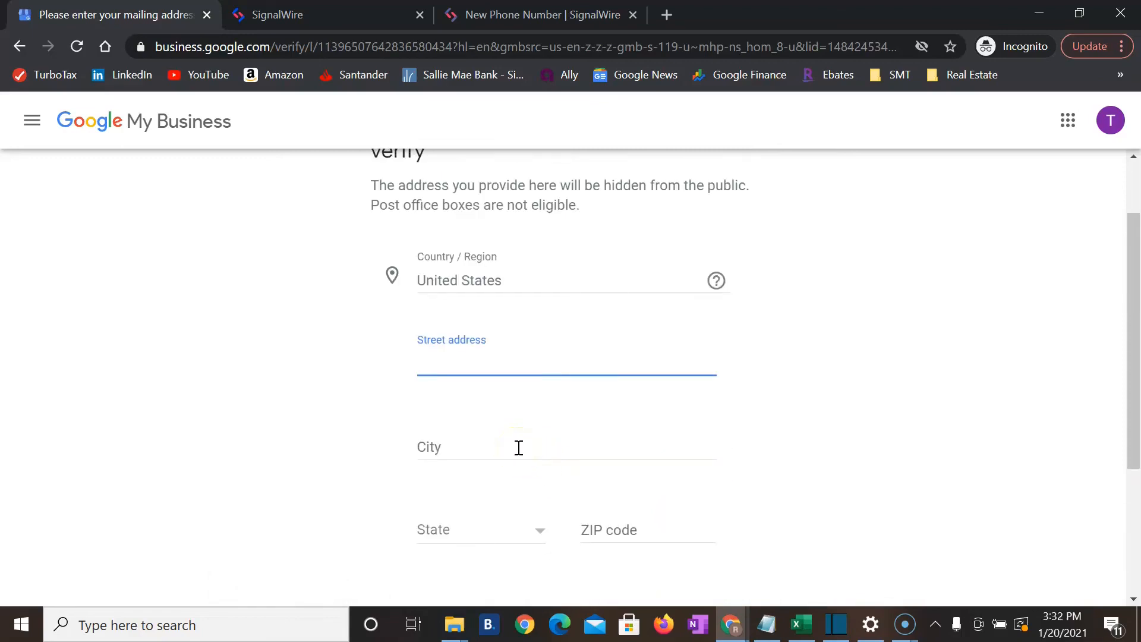
{"action": "scroll", "coordinate": [519, 447], "scroll_direction": "down", "scroll_amount": 1}
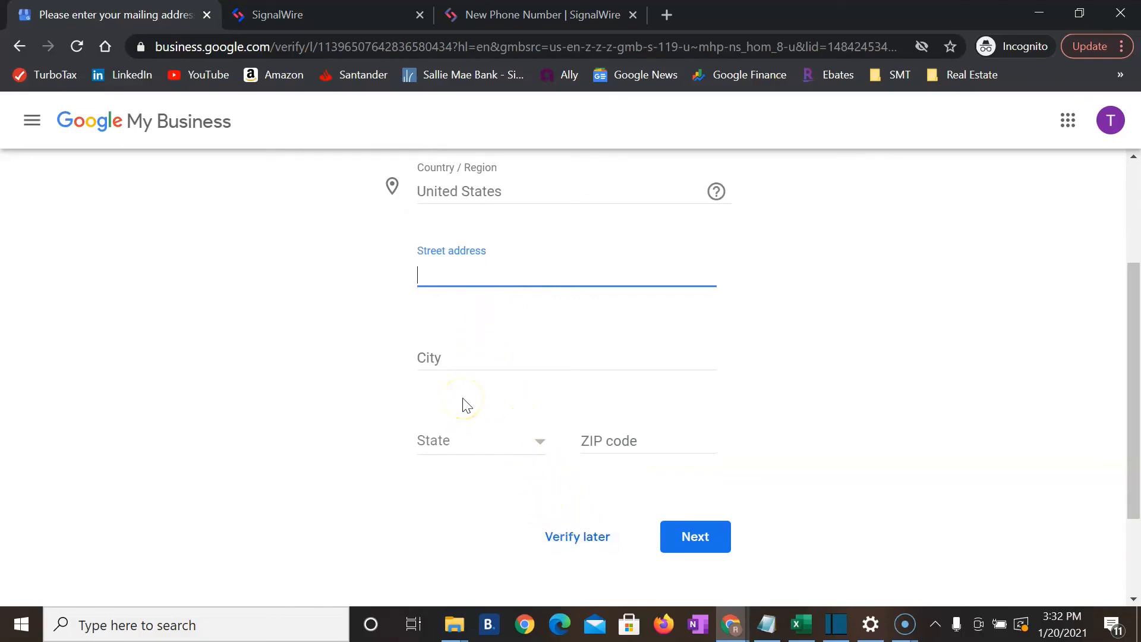
Leave the address form and open the Info page of ABC Local Tree Company
{"action": "left_click", "coordinate": [29, 121]}
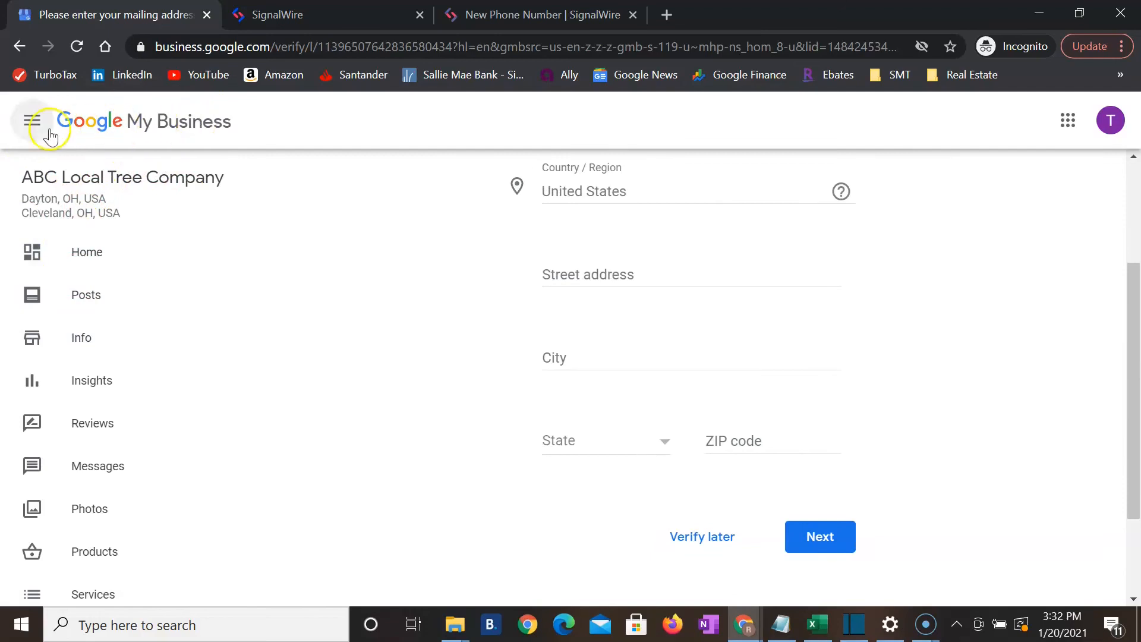
{"action": "left_click", "coordinate": [88, 344]}
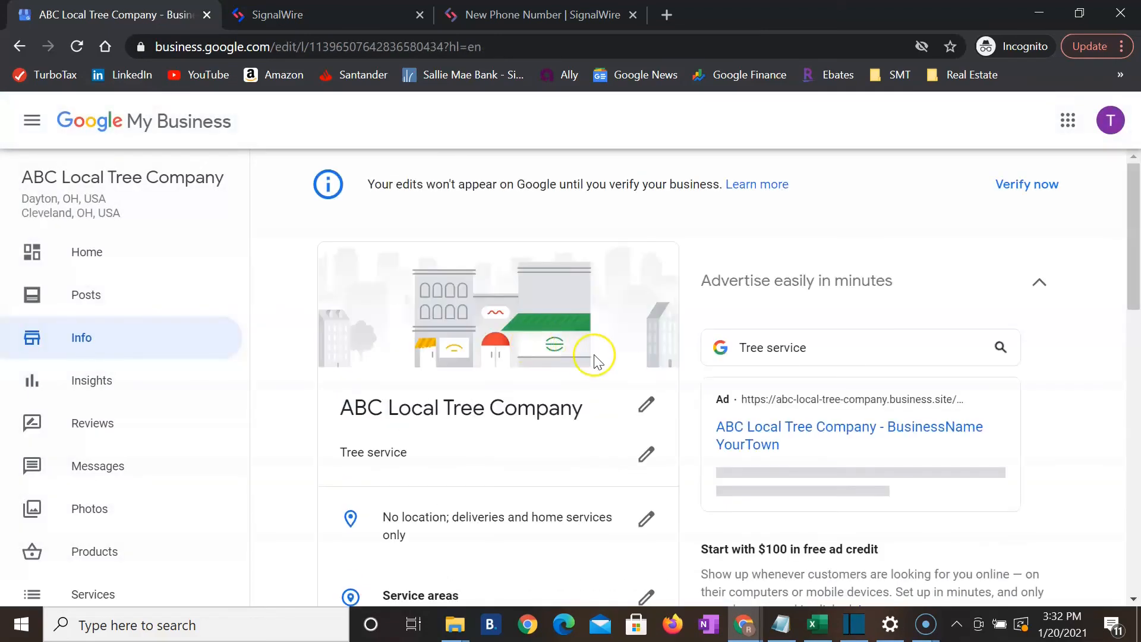
{"action": "scroll", "coordinate": [595, 360], "scroll_direction": "down", "scroll_amount": 1}
{"action": "scroll", "coordinate": [778, 359], "scroll_direction": "up", "scroll_amount": 1}
Start verification of the business from the notice on its Info page
{"action": "left_click", "coordinate": [687, 371]}
{"action": "left_click", "coordinate": [1035, 189]}
{"action": "left_click", "coordinate": [702, 293]}
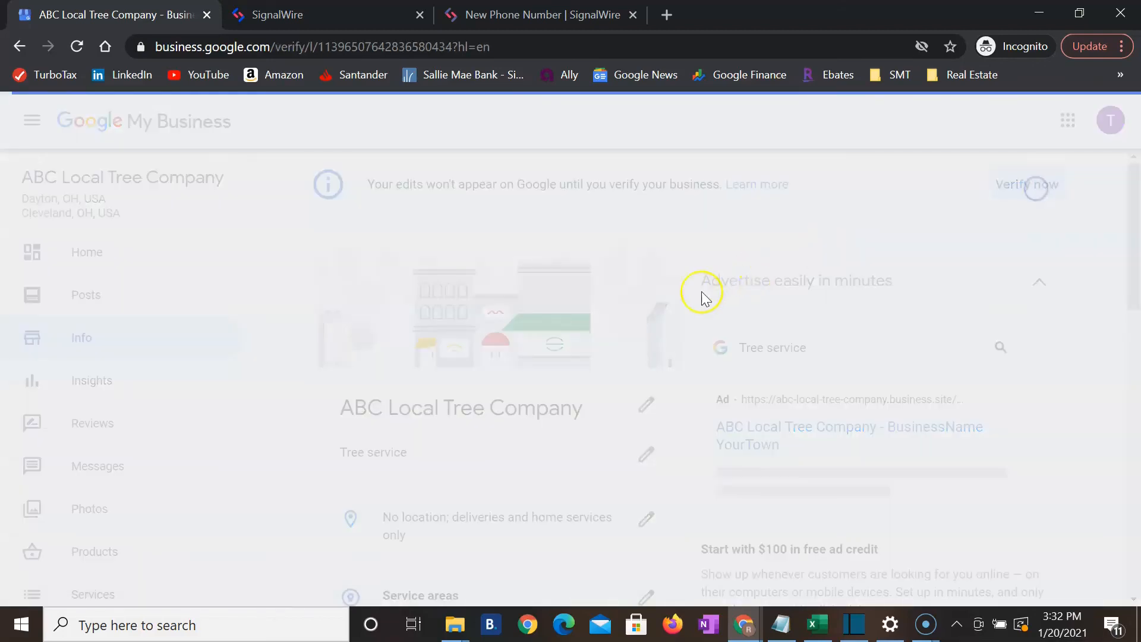
Postpone the verification, leave the suggested services page, and return to the Info page of ABC Local Tree Company
{"action": "scroll", "coordinate": [543, 354], "scroll_direction": "down", "scroll_amount": 5}
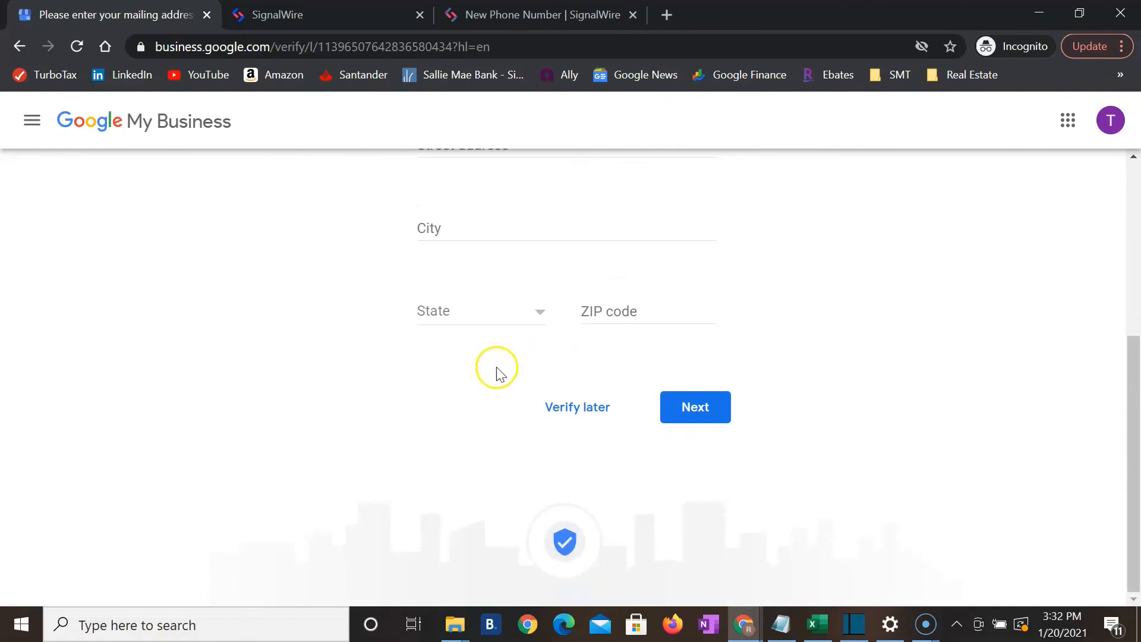
{"action": "left_click", "coordinate": [554, 406]}
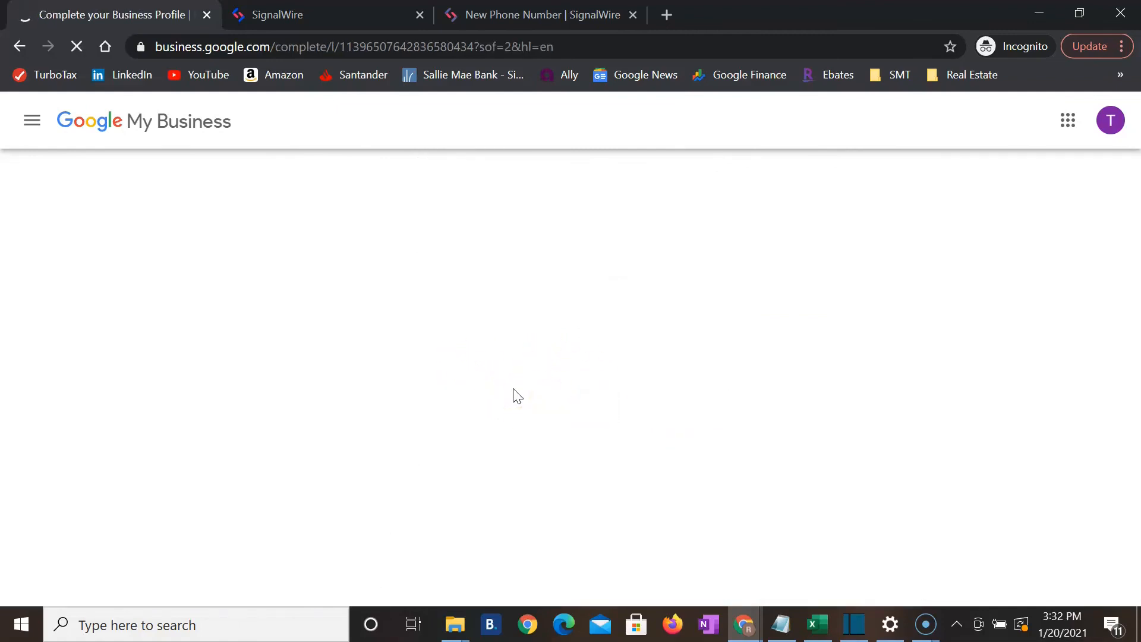
{"action": "scroll", "coordinate": [509, 399], "scroll_direction": "down", "scroll_amount": 1}
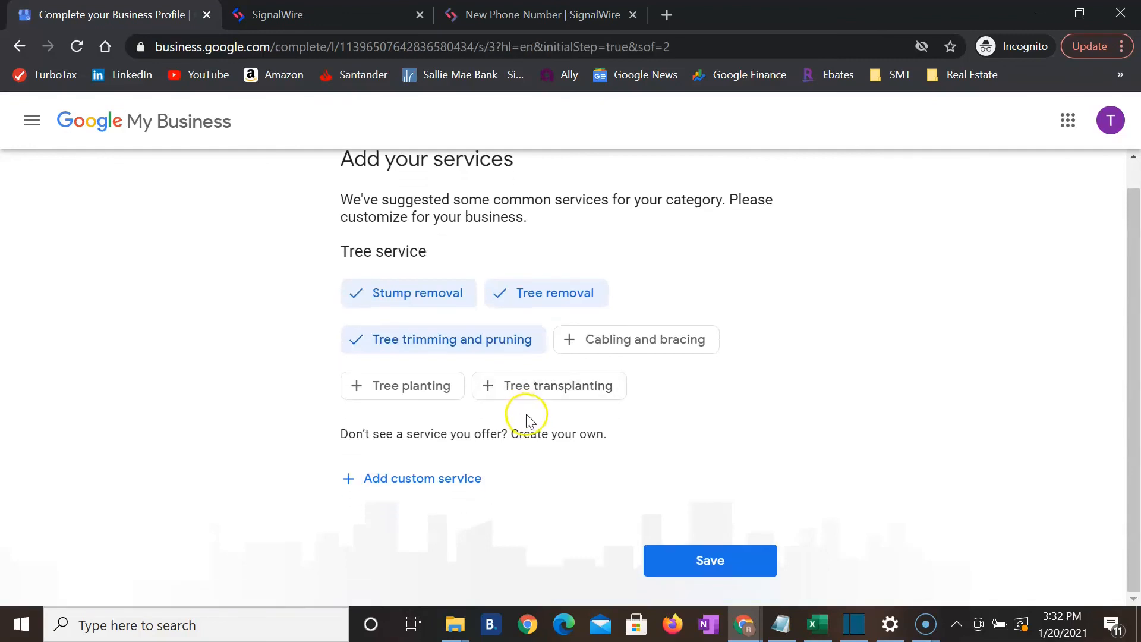
{"action": "scroll", "coordinate": [529, 420], "scroll_direction": "up", "scroll_amount": 1}
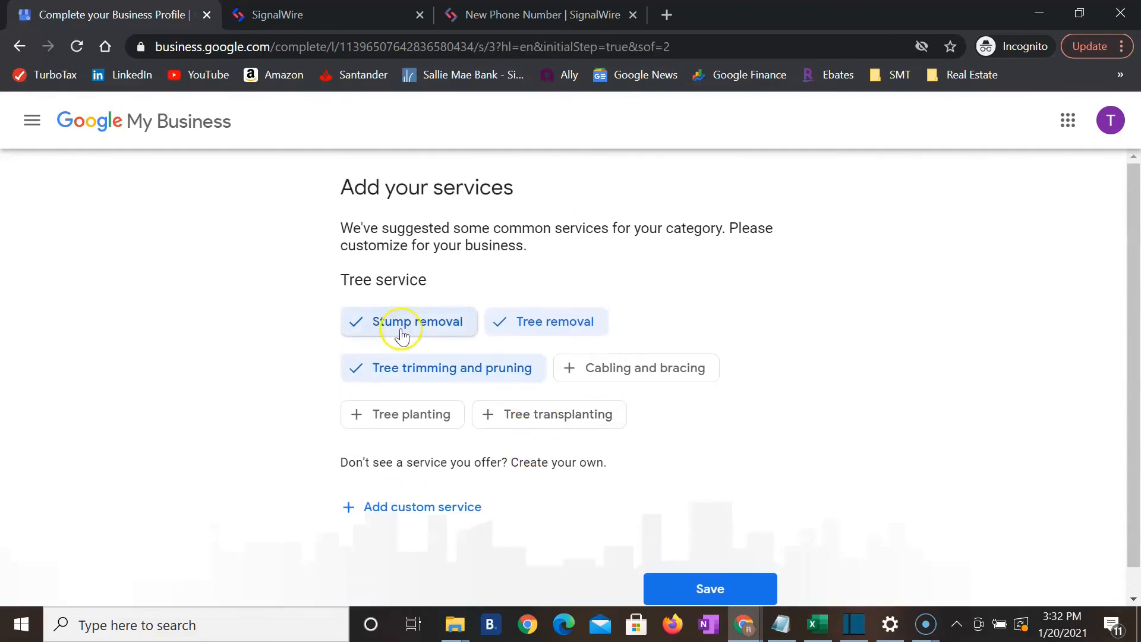
{"action": "left_click", "coordinate": [32, 124]}
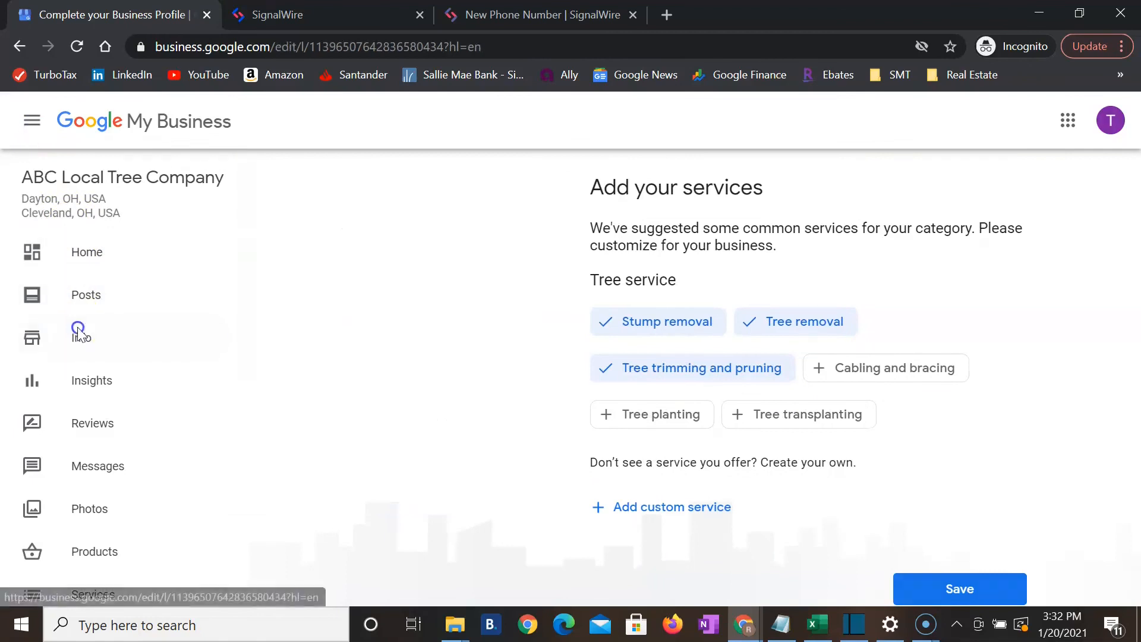
{"action": "left_click", "coordinate": [77, 328]}
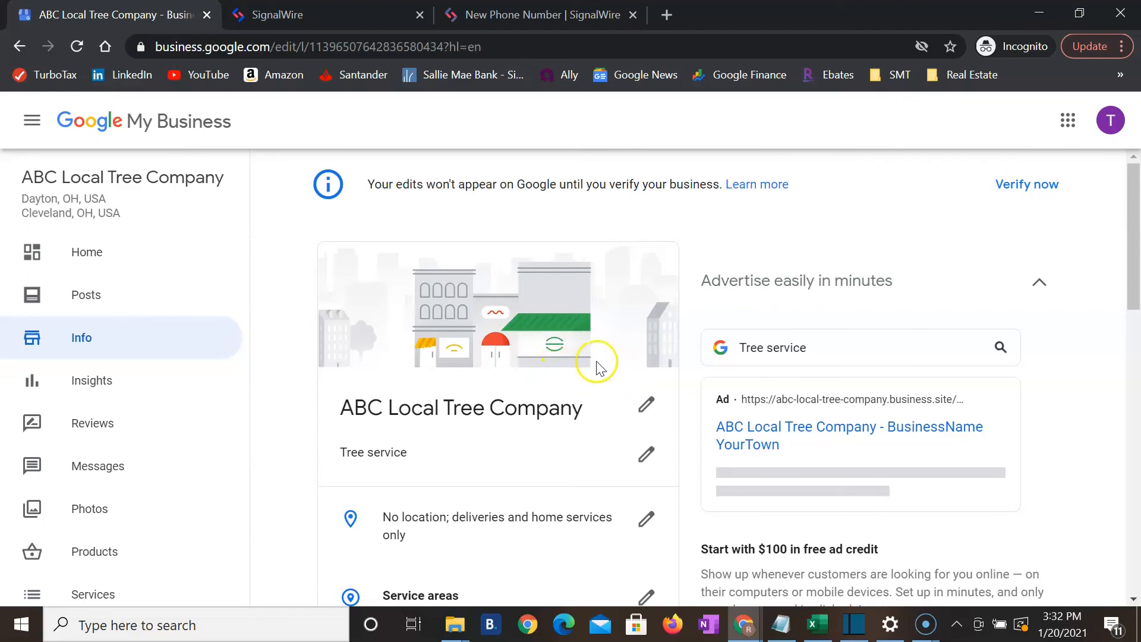
Add "Arborist and tree surgeon" as an additional category alongside the primary category Tree service
{"action": "scroll", "coordinate": [585, 352], "scroll_direction": "down", "scroll_amount": 1}
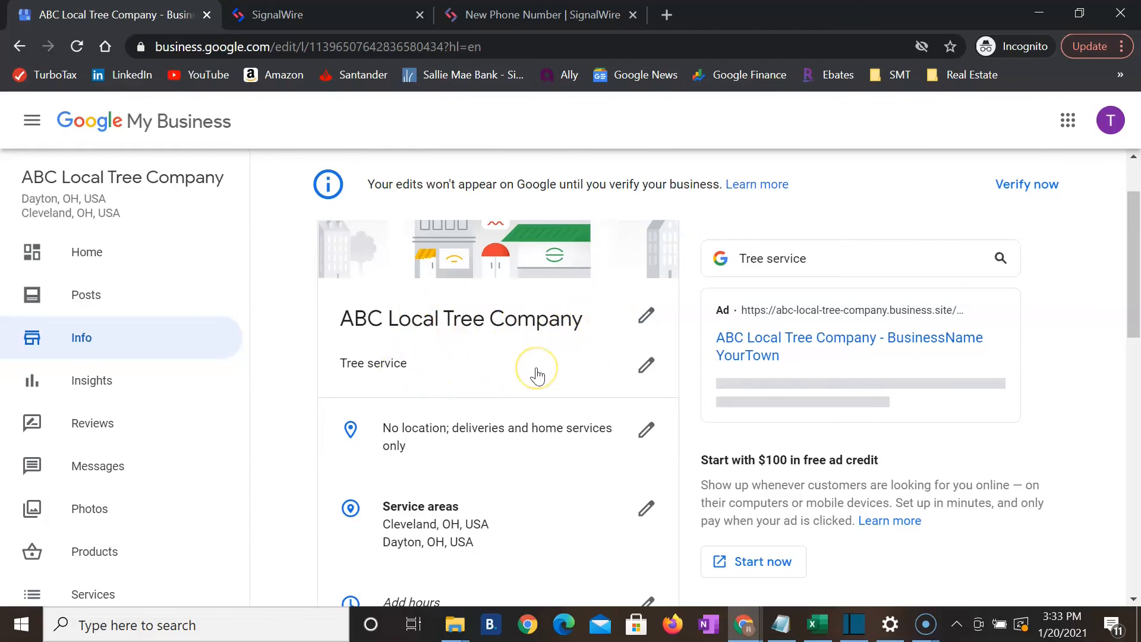
{"action": "left_click", "coordinate": [645, 369]}
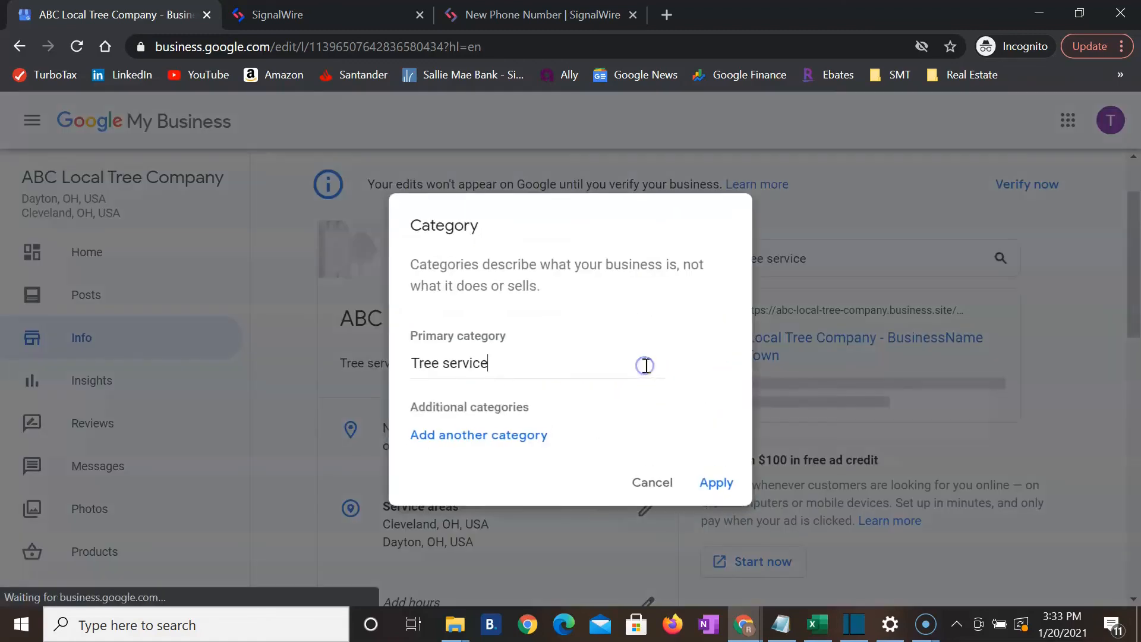
{"action": "left_click", "coordinate": [508, 457]}
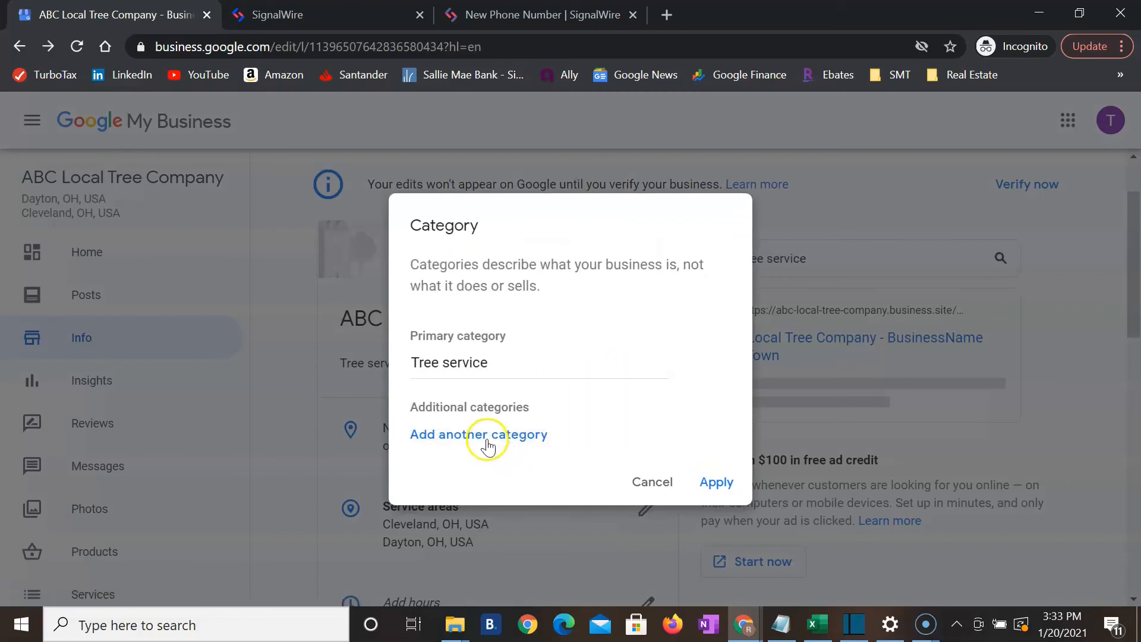
{"action": "left_click", "coordinate": [486, 437]}
{"action": "left_click", "coordinate": [493, 420]}
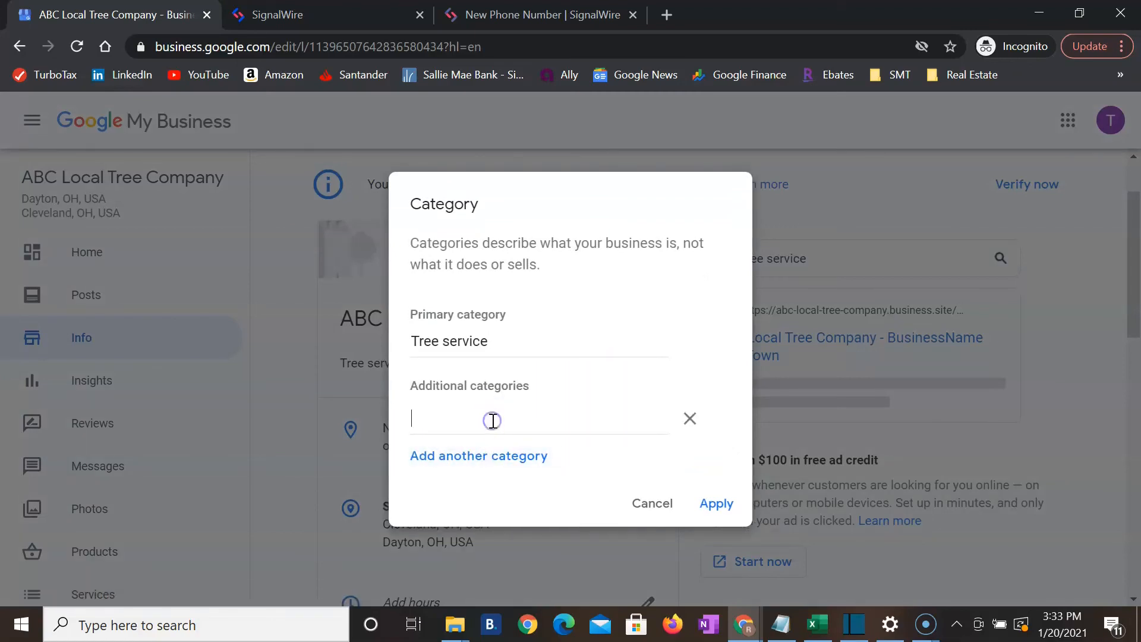
{"action": "type", "text": "arb"}
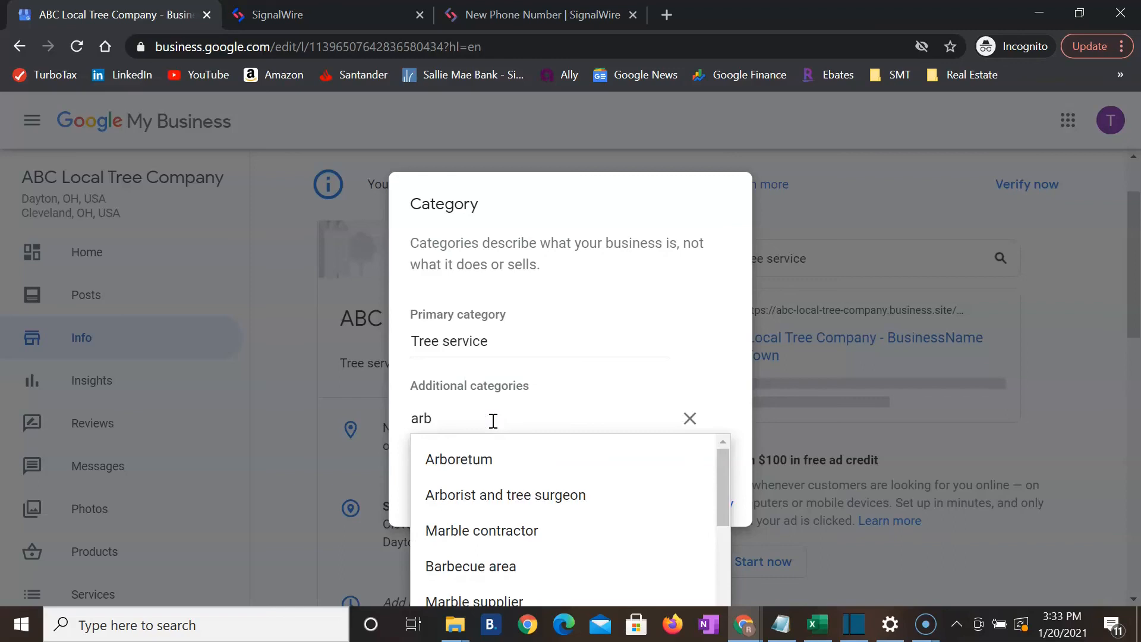
{"action": "left_click", "coordinate": [538, 495]}
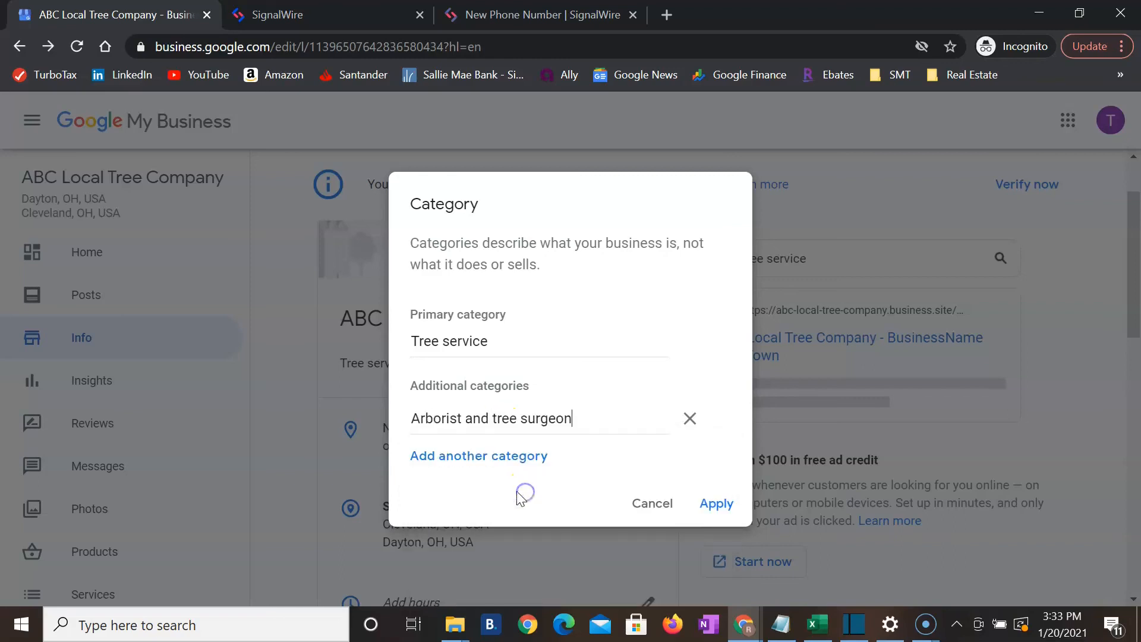
{"action": "left_click", "coordinate": [502, 461]}
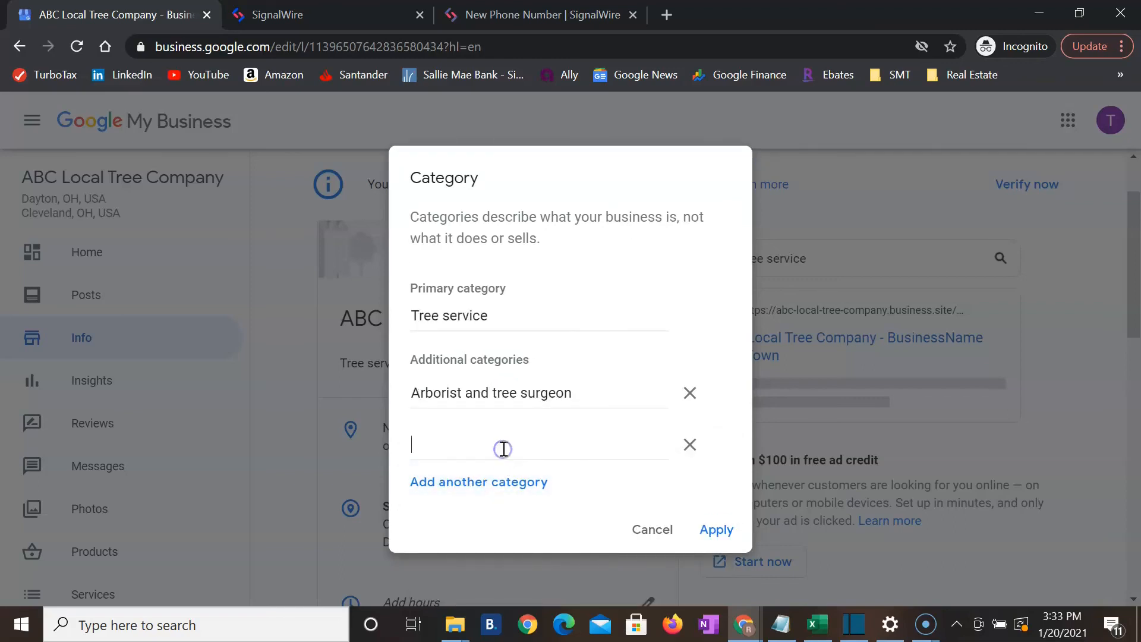
{"action": "type", "text": "tree cu"}
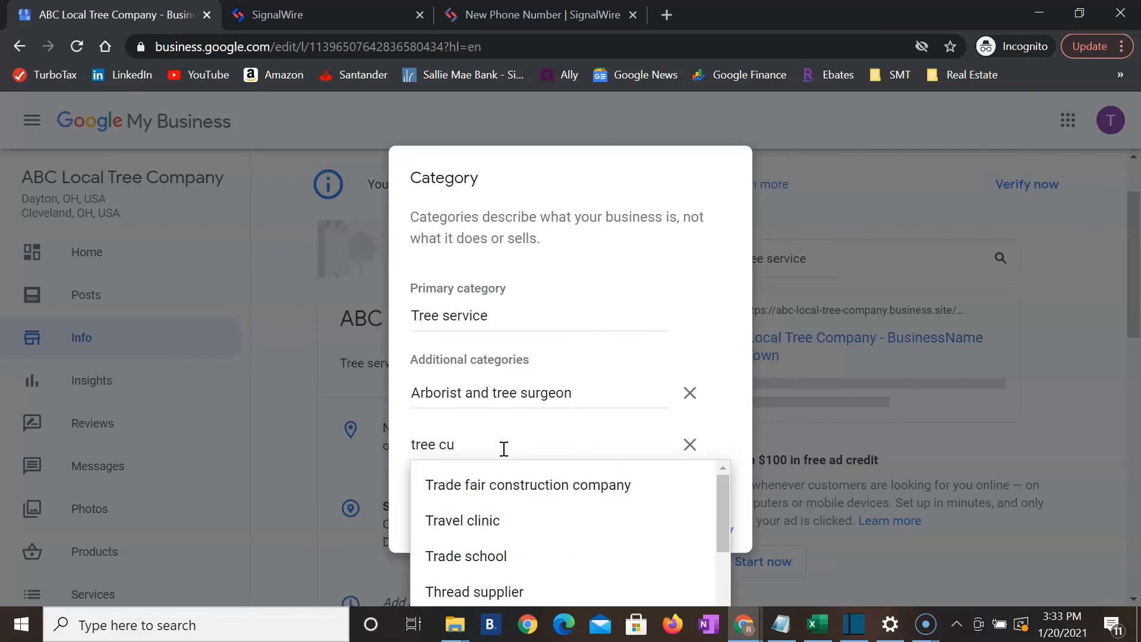
{"action": "key", "text": "BackSpace"}
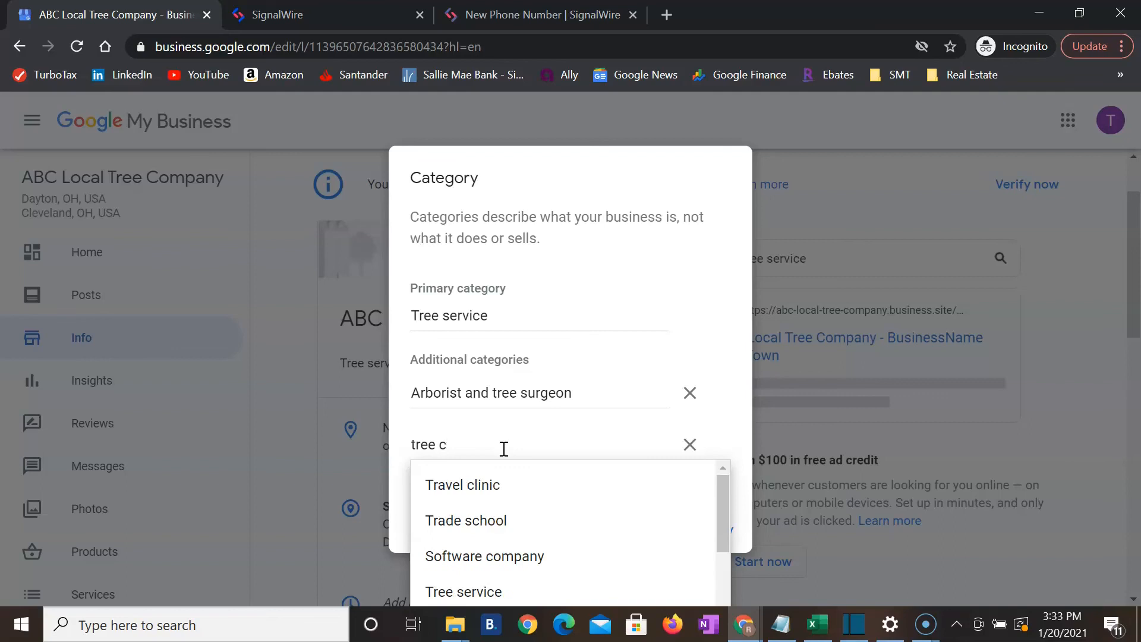
{"action": "key", "text": "BackSpace"}
{"action": "key", "text": "BackSpace"}
{"action": "key", "text": "BackSpace"}
{"action": "key", "text": "BackSpace"}
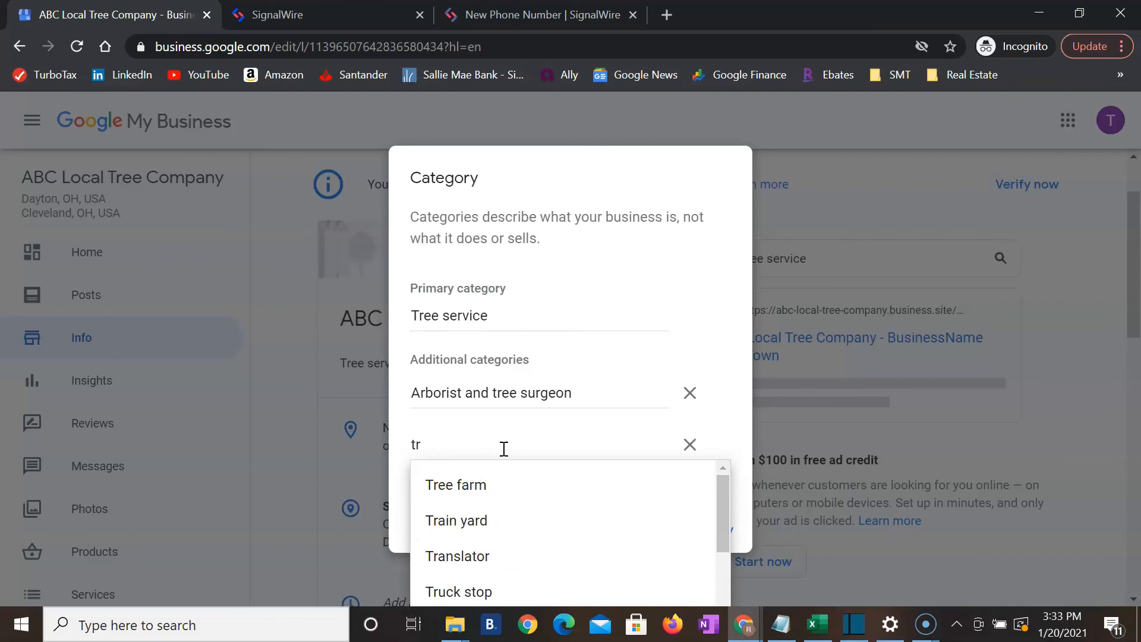
{"action": "left_click", "coordinate": [724, 442]}
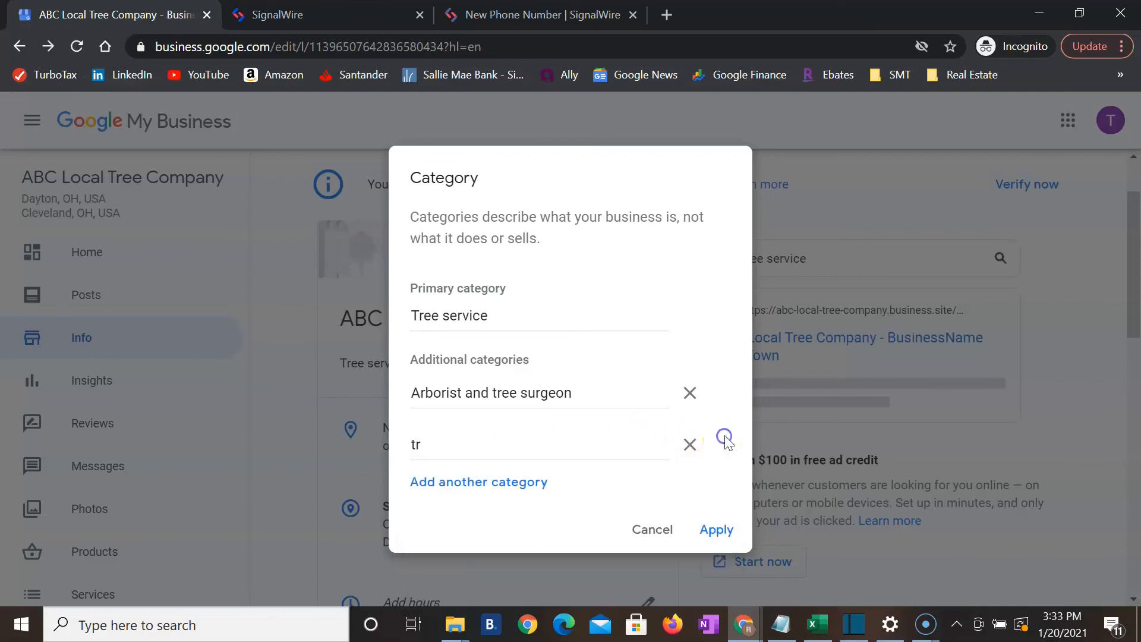
{"action": "left_click", "coordinate": [689, 443]}
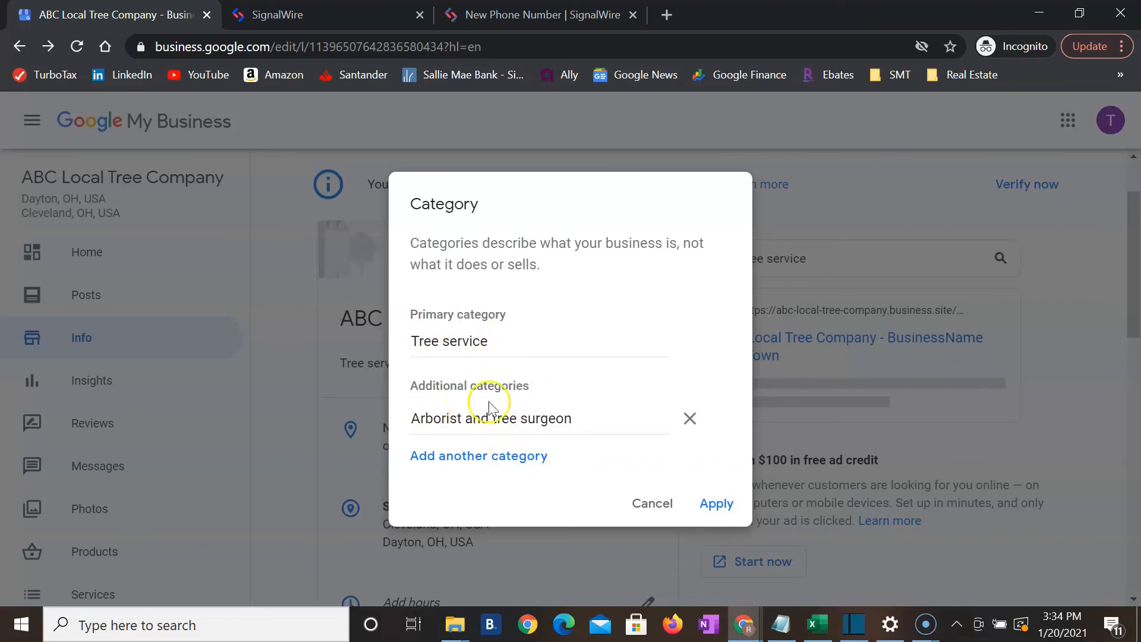
Apply the category changes to the business listing
{"action": "left_click", "coordinate": [713, 504]}
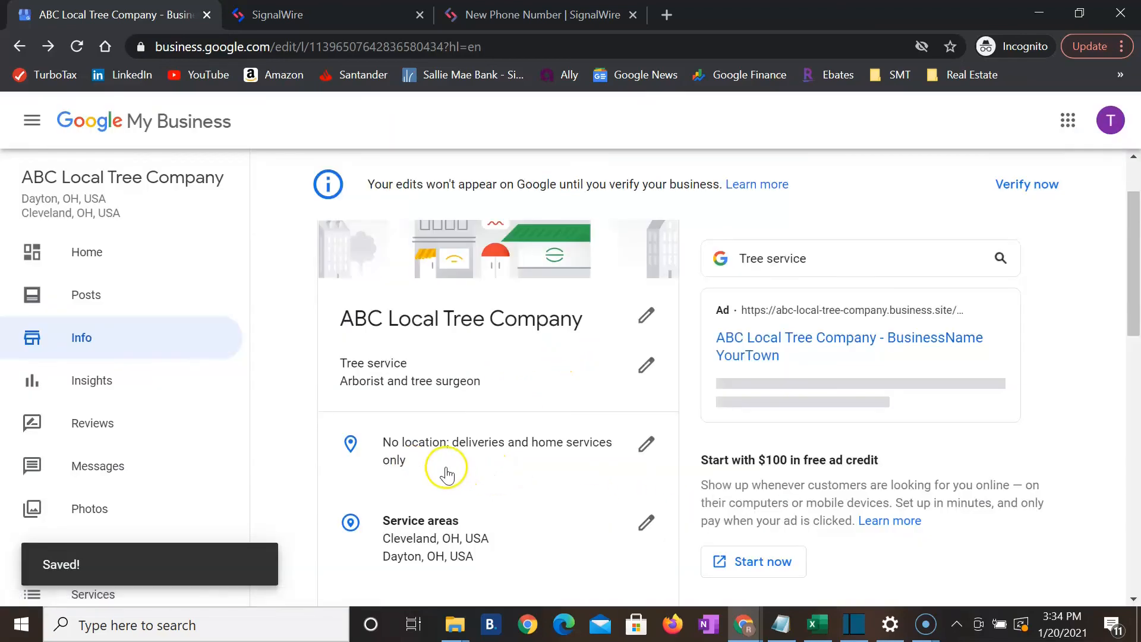
Examine the service area settings of the listing and close them without editing
{"action": "scroll", "coordinate": [498, 480], "scroll_direction": "down", "scroll_amount": 1}
{"action": "scroll", "coordinate": [497, 481], "scroll_direction": "down", "scroll_amount": 2}
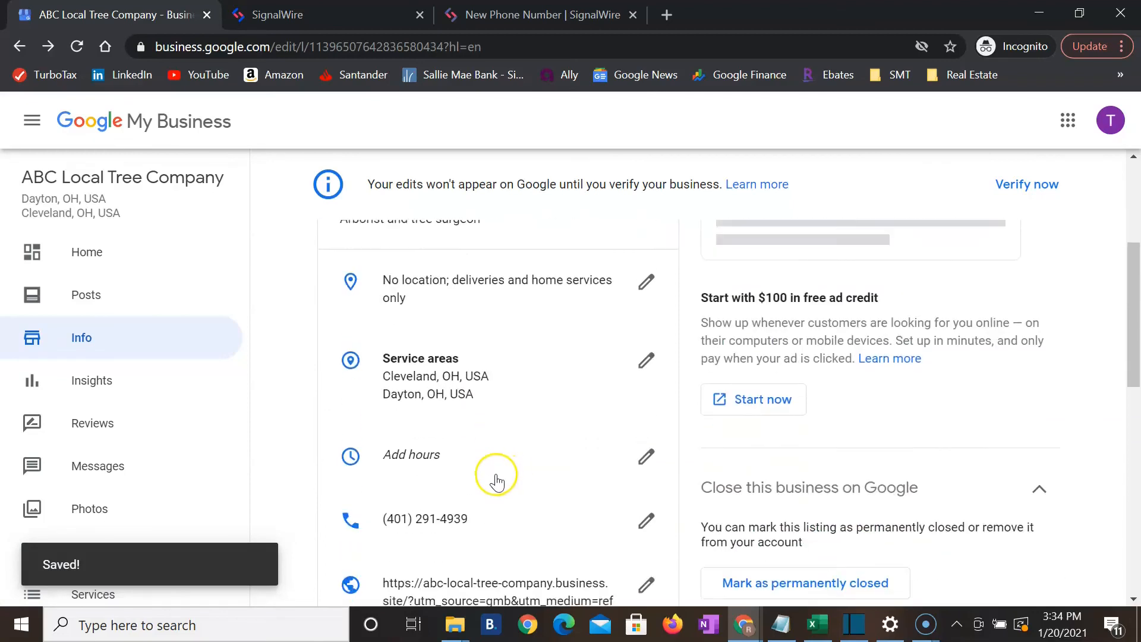
{"action": "left_click", "coordinate": [645, 350]}
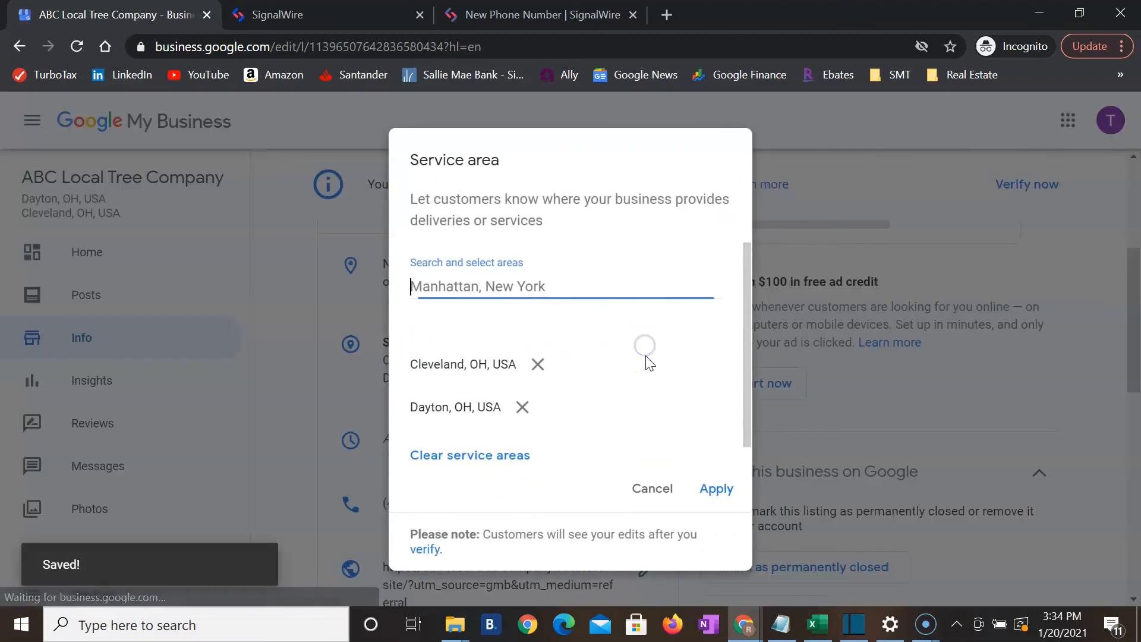
{"action": "scroll", "coordinate": [547, 381], "scroll_direction": "down", "scroll_amount": 1}
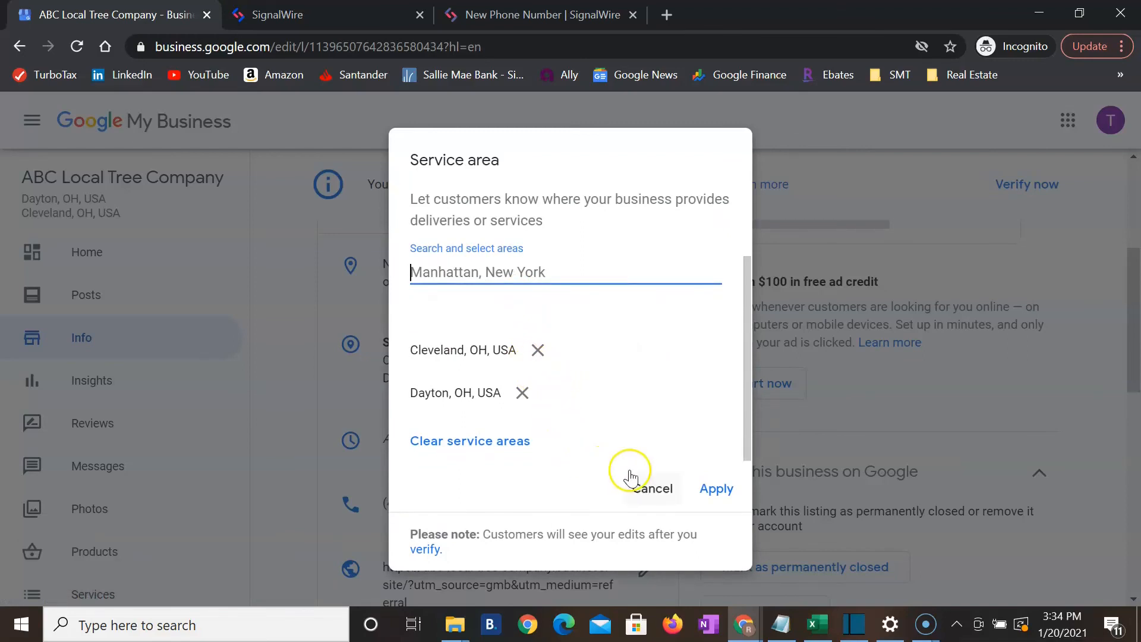
{"action": "left_click", "coordinate": [664, 497]}
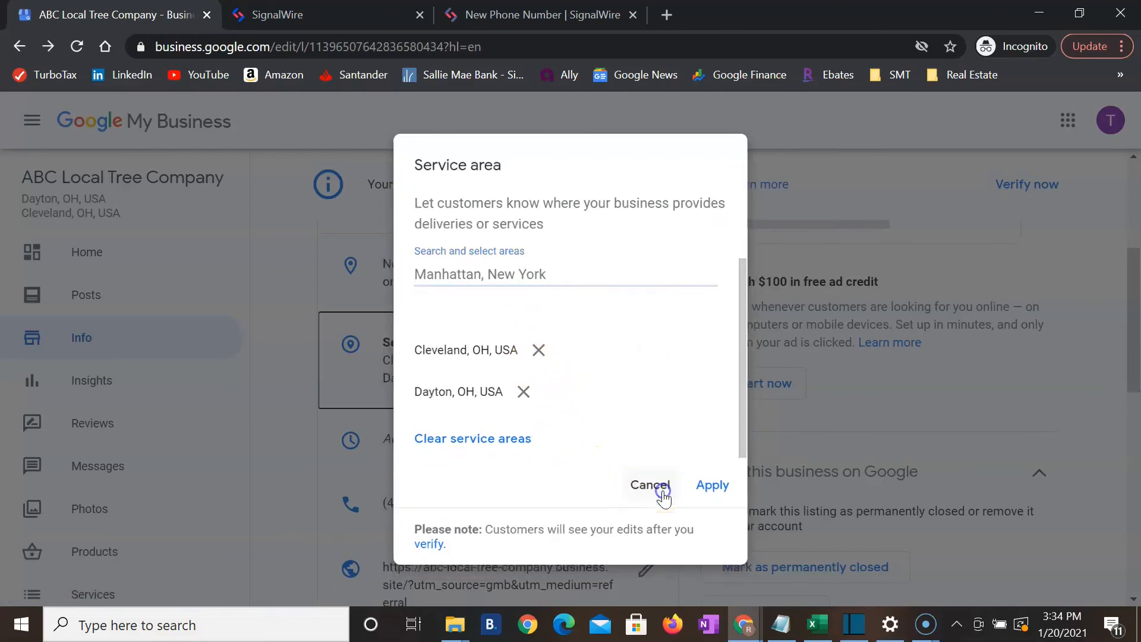
{"action": "left_click", "coordinate": [498, 462]}
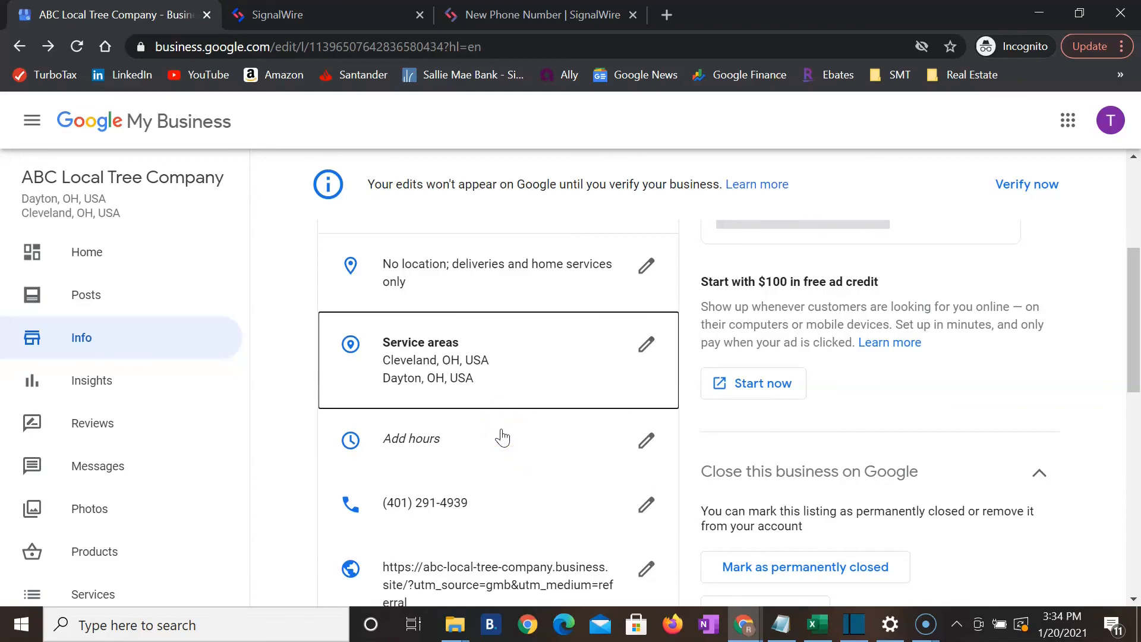
{"action": "scroll", "coordinate": [535, 415], "scroll_direction": "down", "scroll_amount": 1}
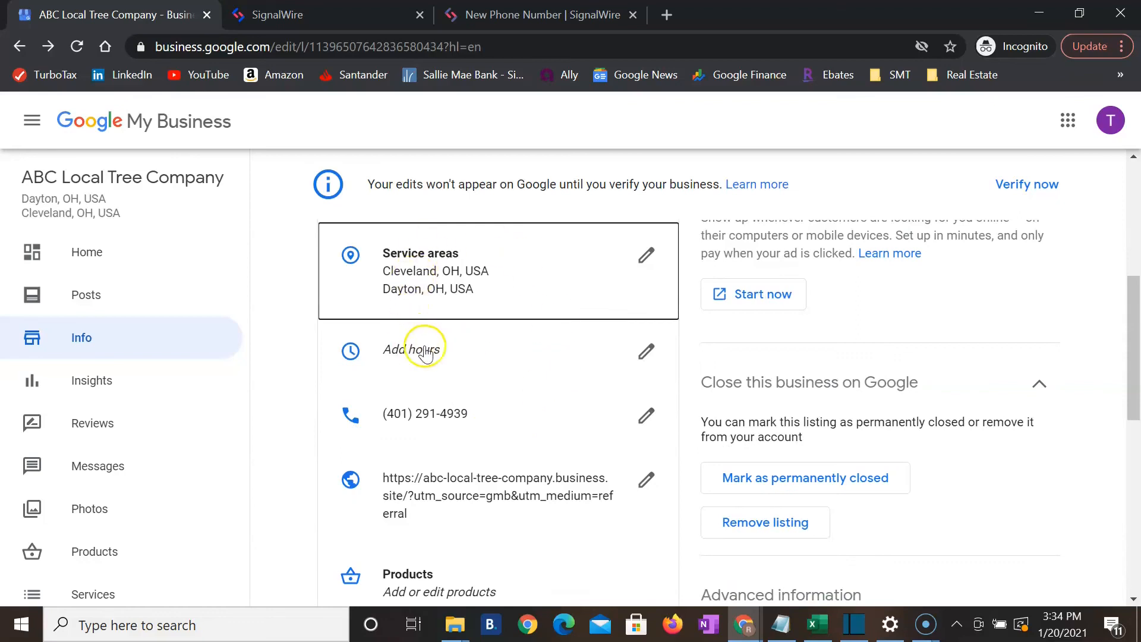
{"action": "left_click", "coordinate": [646, 357]}
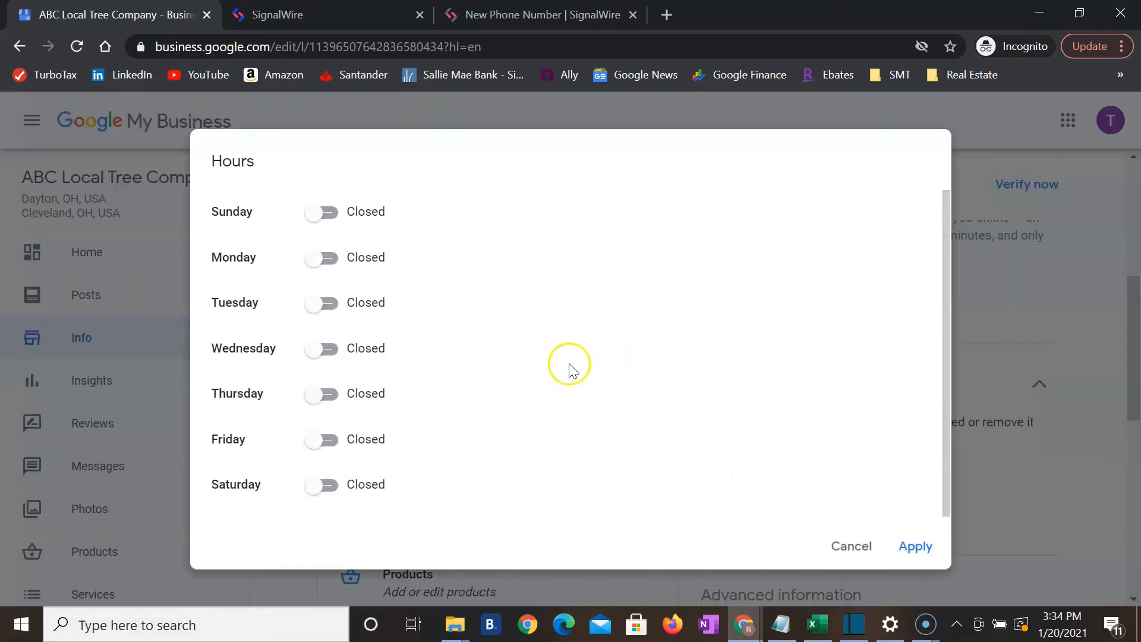
{"action": "left_click", "coordinate": [328, 259]}
{"action": "left_click", "coordinate": [334, 305]}
{"action": "left_click", "coordinate": [328, 350]}
{"action": "left_click", "coordinate": [328, 395]}
{"action": "left_click", "coordinate": [338, 440]}
{"action": "left_click", "coordinate": [320, 257]}
{"action": "left_click", "coordinate": [311, 304]}
{"action": "left_click", "coordinate": [311, 351]}
{"action": "left_click", "coordinate": [312, 394]}
{"action": "left_click", "coordinate": [311, 440]}
{"action": "left_click", "coordinate": [843, 549]}
Examine the remaining Info sections and the Products page, and return to the Info page
{"action": "scroll", "coordinate": [517, 329], "scroll_direction": "down", "scroll_amount": 3}
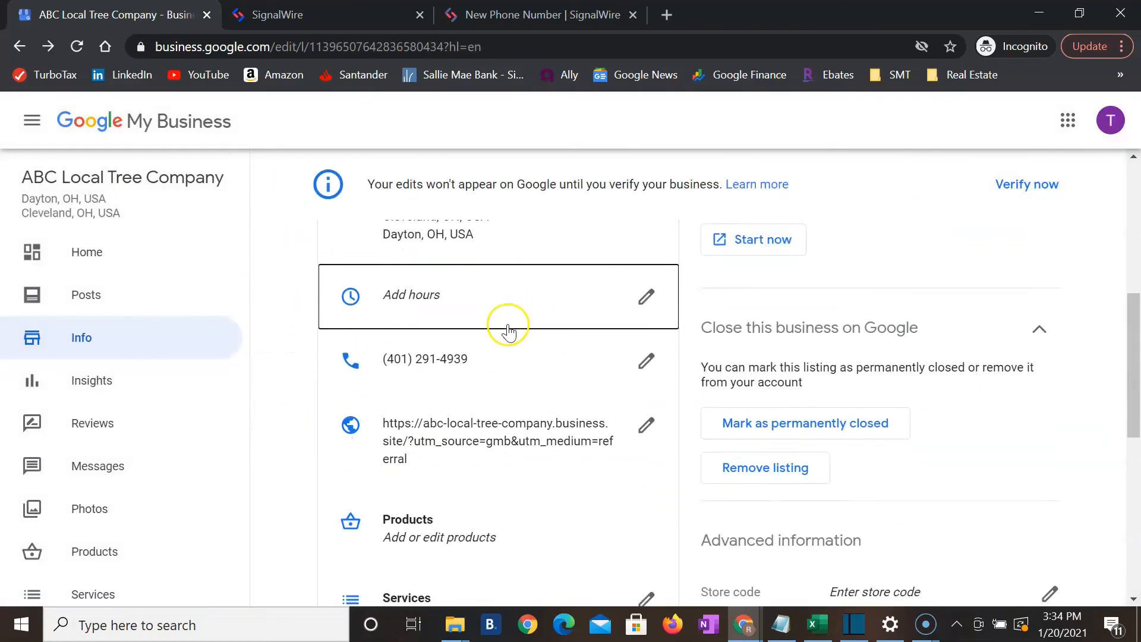
{"action": "scroll", "coordinate": [490, 332], "scroll_direction": "down", "scroll_amount": 2}
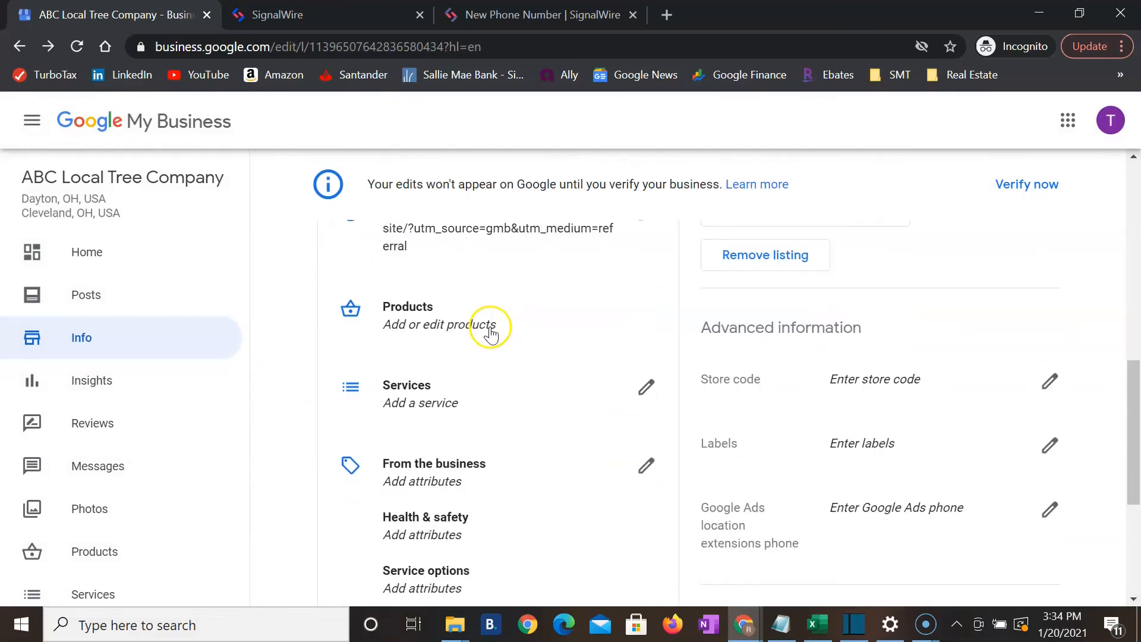
{"action": "scroll", "coordinate": [467, 367], "scroll_direction": "down", "scroll_amount": 2}
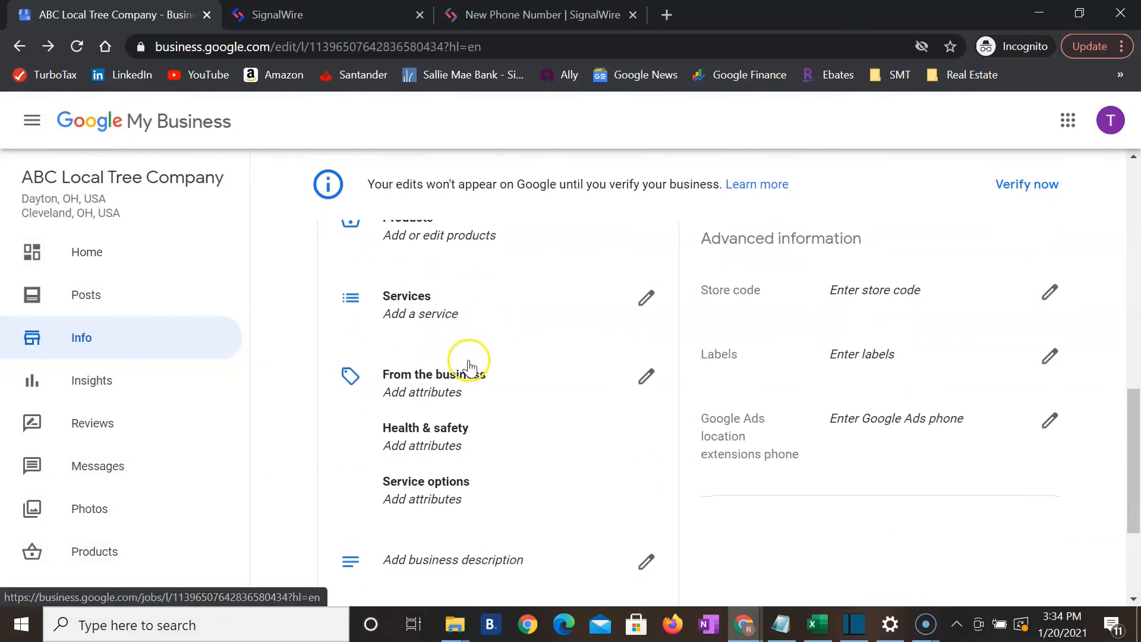
{"action": "scroll", "coordinate": [471, 364], "scroll_direction": "up", "scroll_amount": 2}
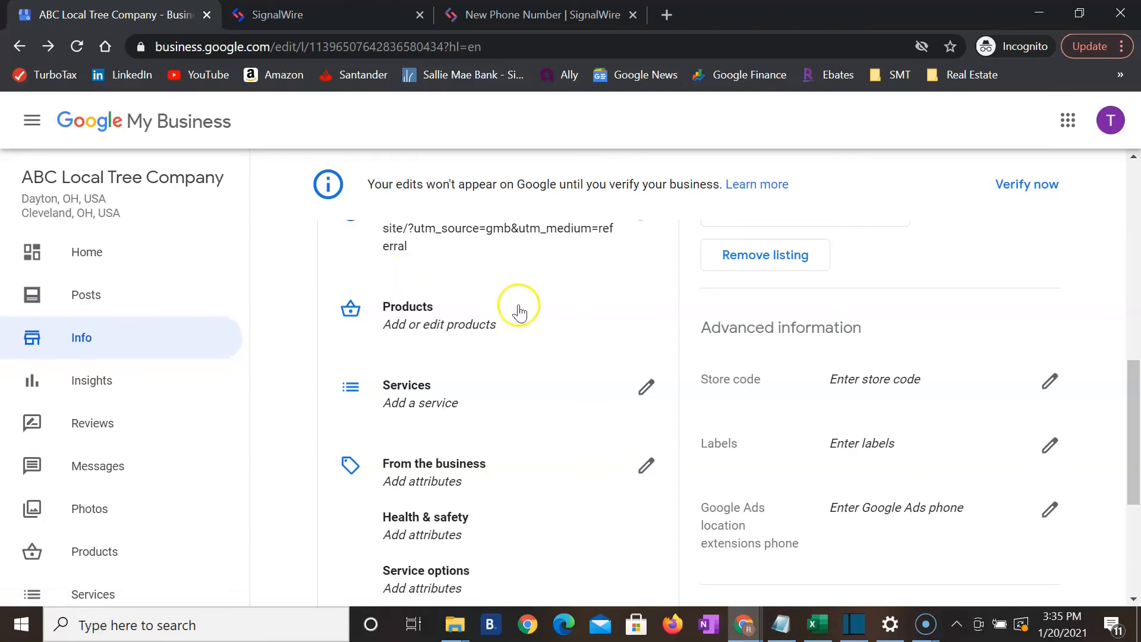
{"action": "left_click", "coordinate": [400, 307]}
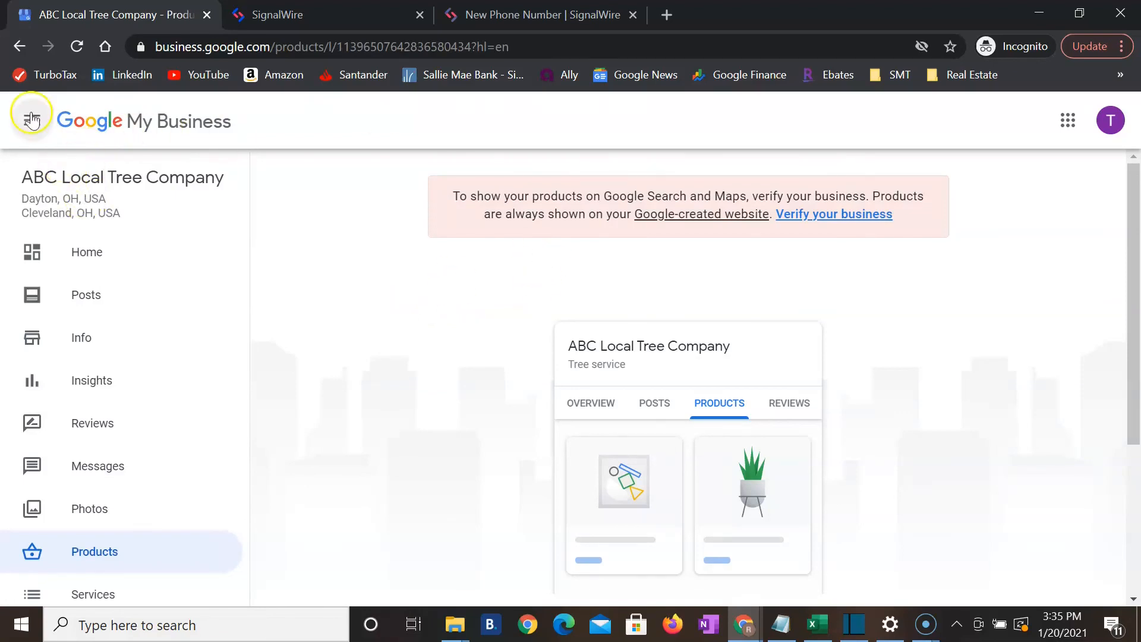
{"action": "left_click", "coordinate": [19, 53]}
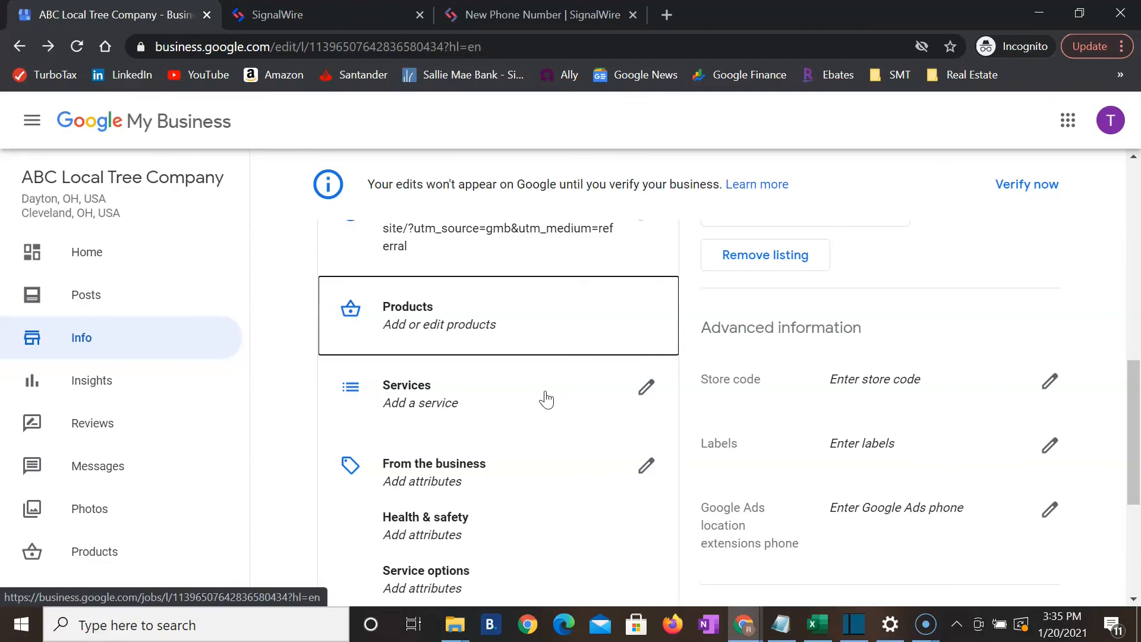
Add Stump removal, Tree removal, Tree trimming and pruning, Cabling and bracing, Tree planting and Tree transplanting as Tree service offerings and save them
{"action": "scroll", "coordinate": [545, 398], "scroll_direction": "down", "scroll_amount": 2}
{"action": "left_click", "coordinate": [646, 299]}
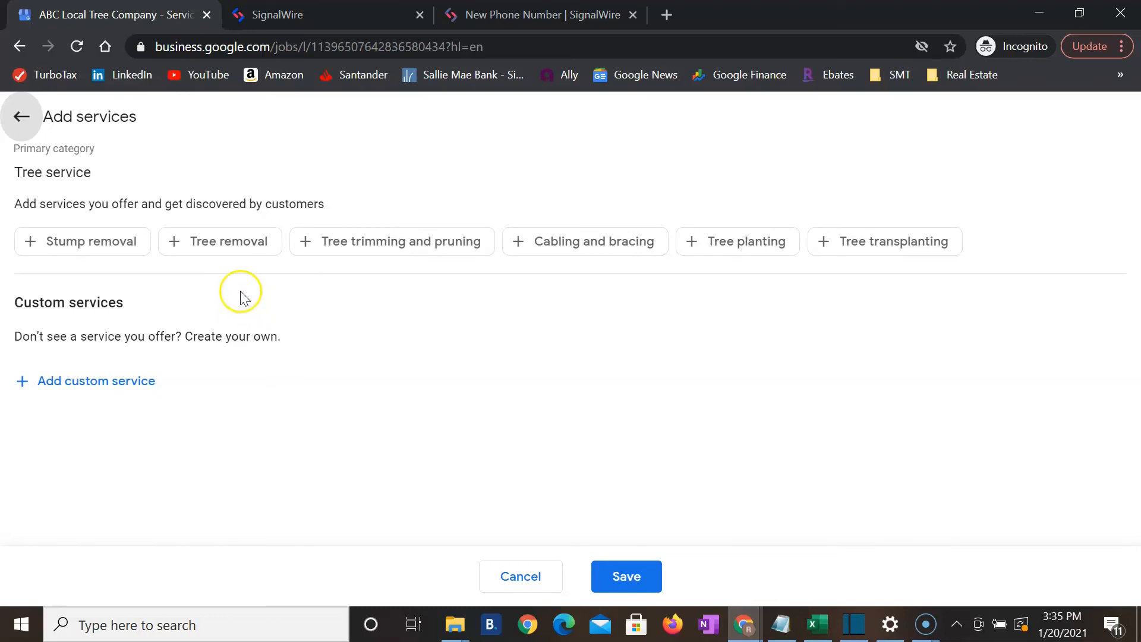
{"action": "left_click", "coordinate": [111, 252]}
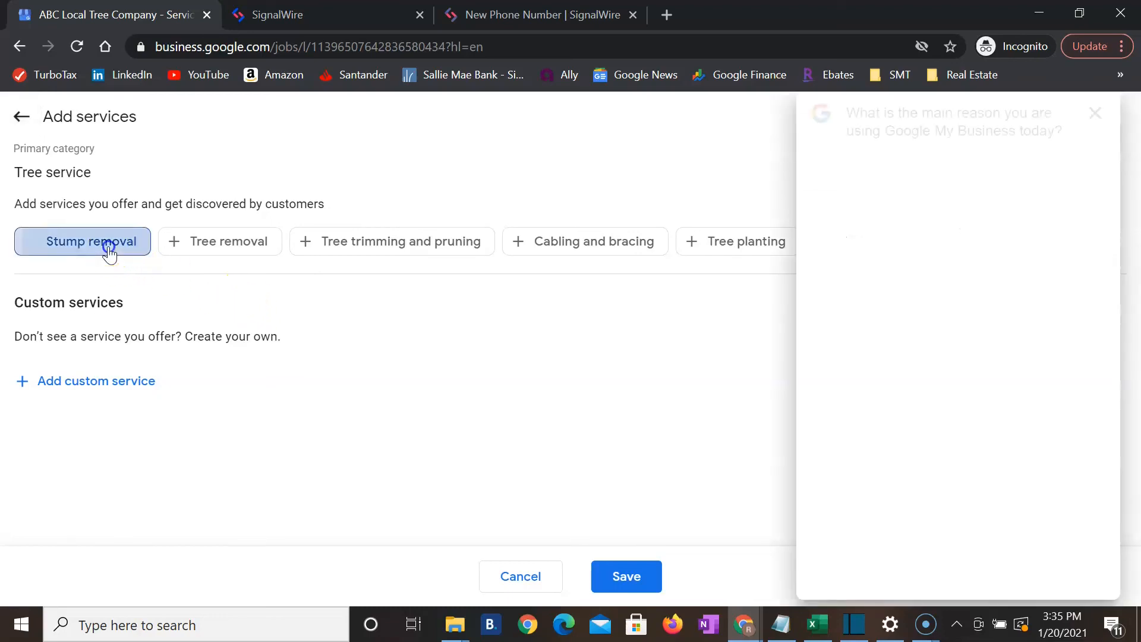
{"action": "left_click", "coordinate": [204, 243]}
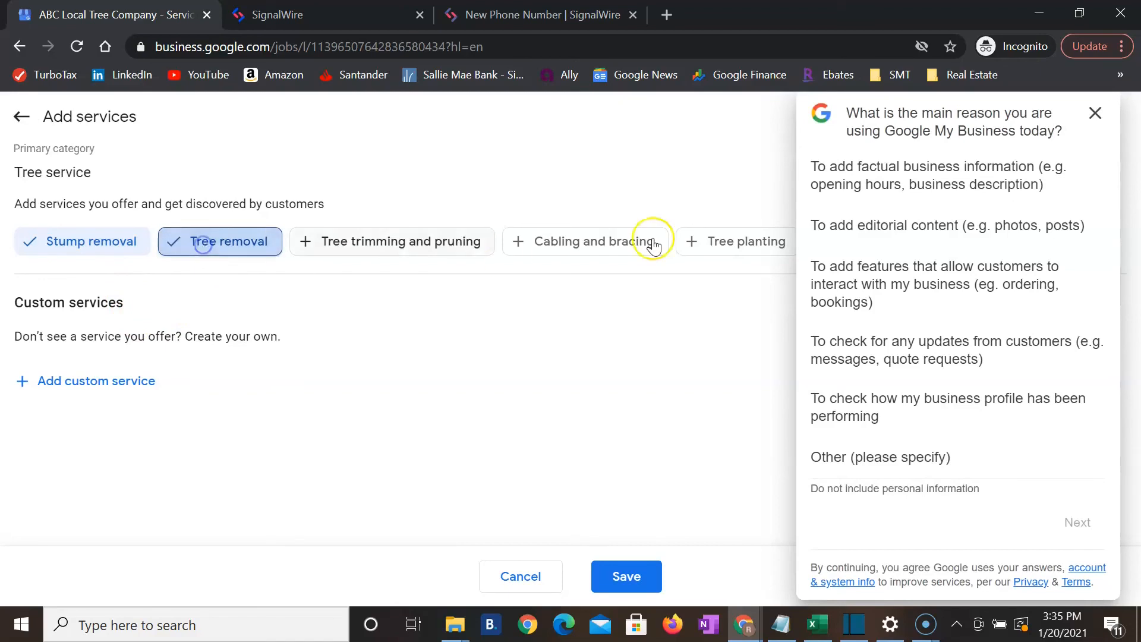
{"action": "left_click", "coordinate": [1095, 114]}
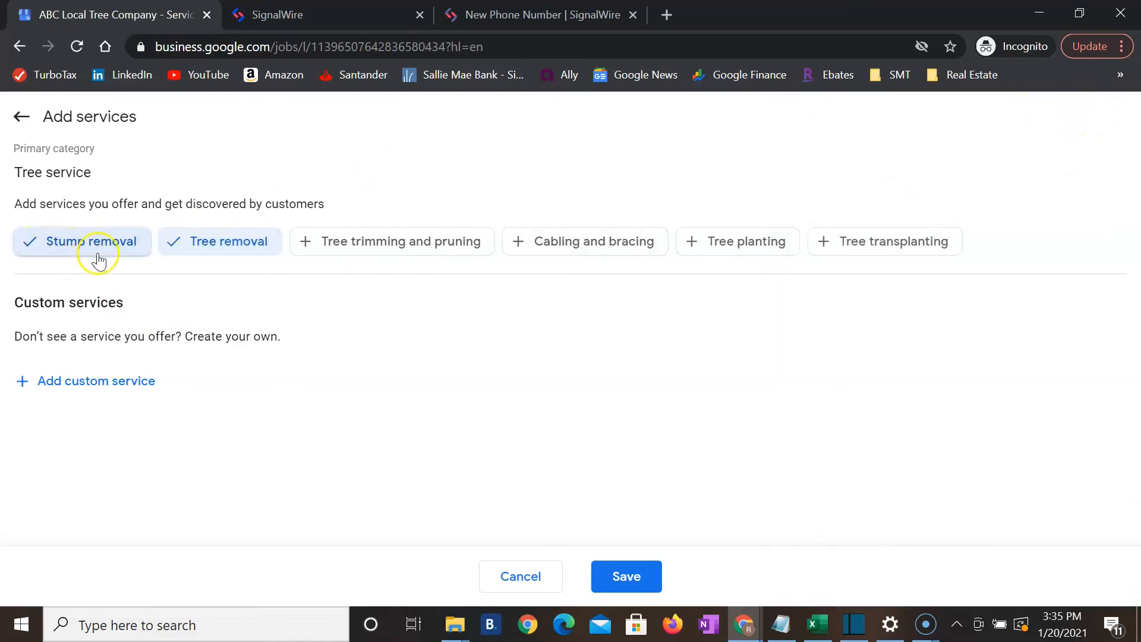
{"action": "left_click", "coordinate": [336, 257]}
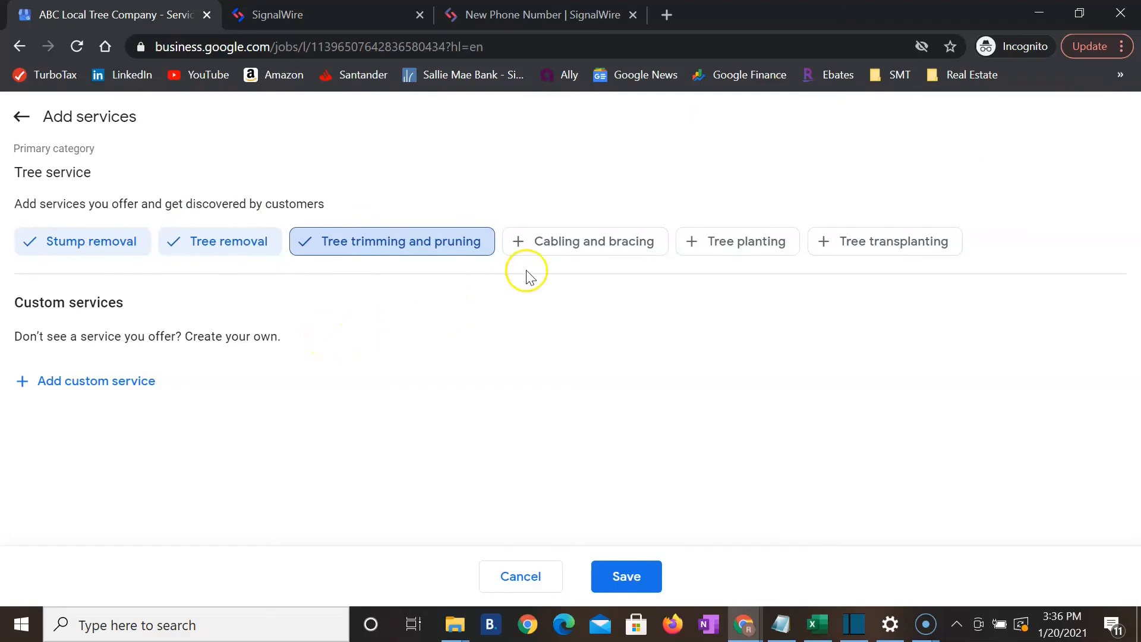
{"action": "left_click", "coordinate": [553, 249]}
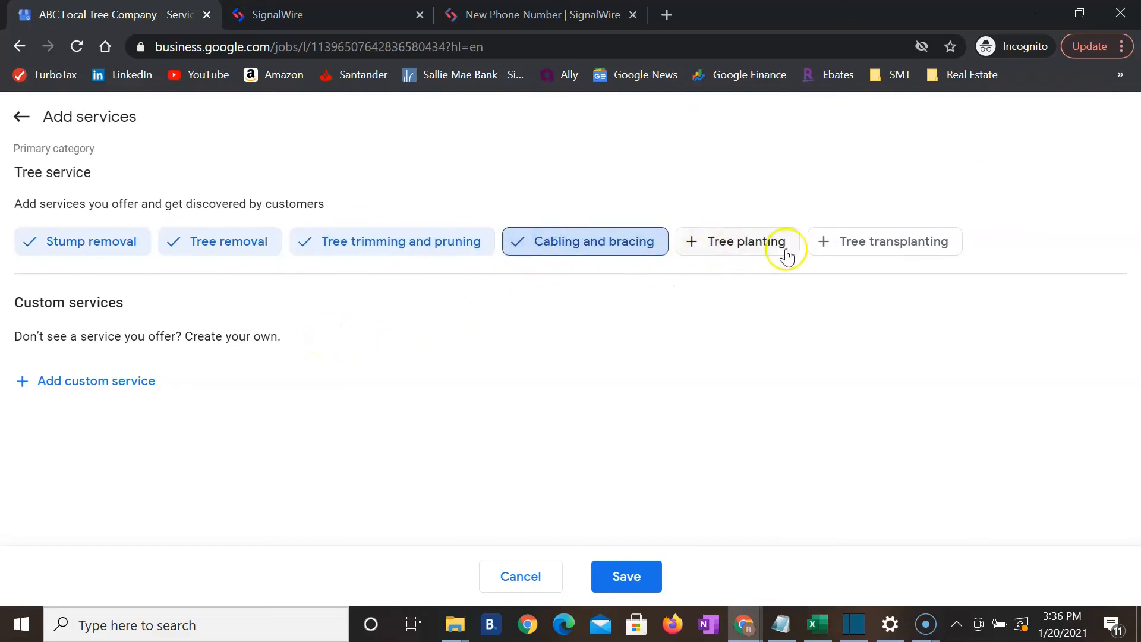
{"action": "left_click", "coordinate": [754, 250]}
{"action": "left_click", "coordinate": [849, 252]}
{"action": "left_click", "coordinate": [625, 576]}
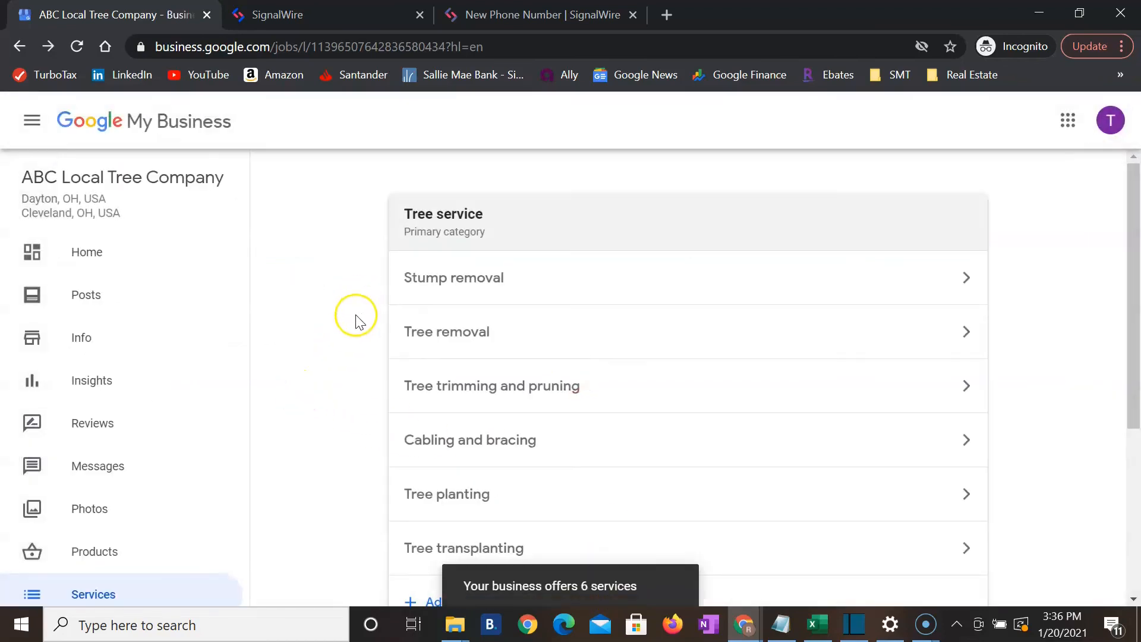
Examine the services listed under the Tree service and Arborist and tree surgeon categories
{"action": "scroll", "coordinate": [357, 315], "scroll_direction": "down", "scroll_amount": 4}
{"action": "scroll", "coordinate": [359, 321], "scroll_direction": "up", "scroll_amount": 5}
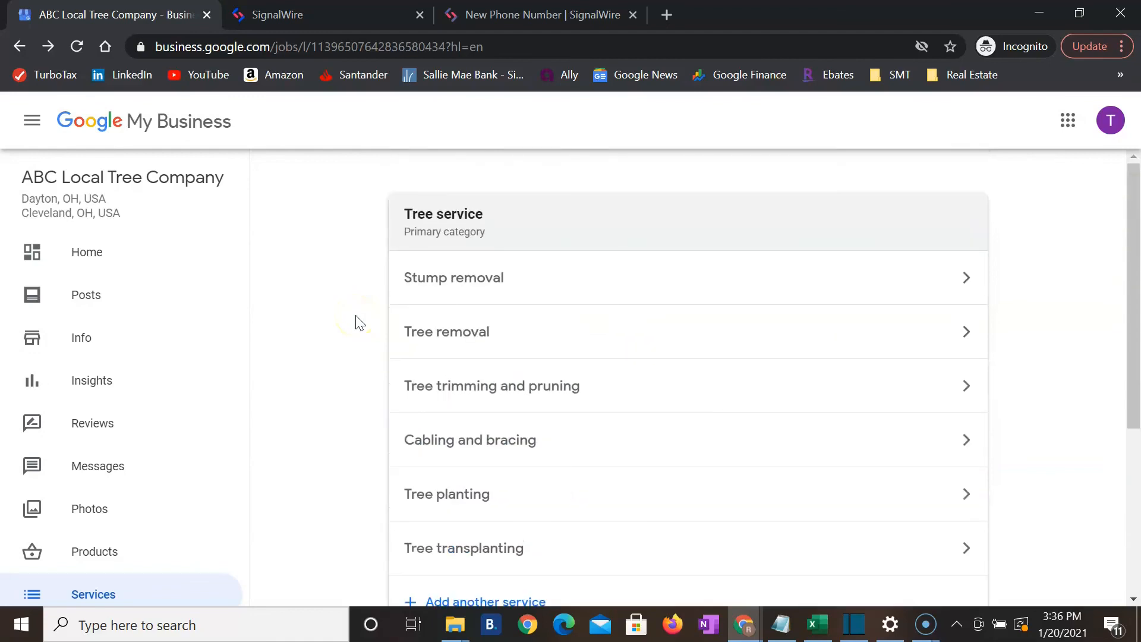
{"action": "scroll", "coordinate": [470, 323], "scroll_direction": "down", "scroll_amount": 2}
{"action": "scroll", "coordinate": [565, 322], "scroll_direction": "up", "scroll_amount": 2}
{"action": "scroll", "coordinate": [466, 288], "scroll_direction": "down", "scroll_amount": 2}
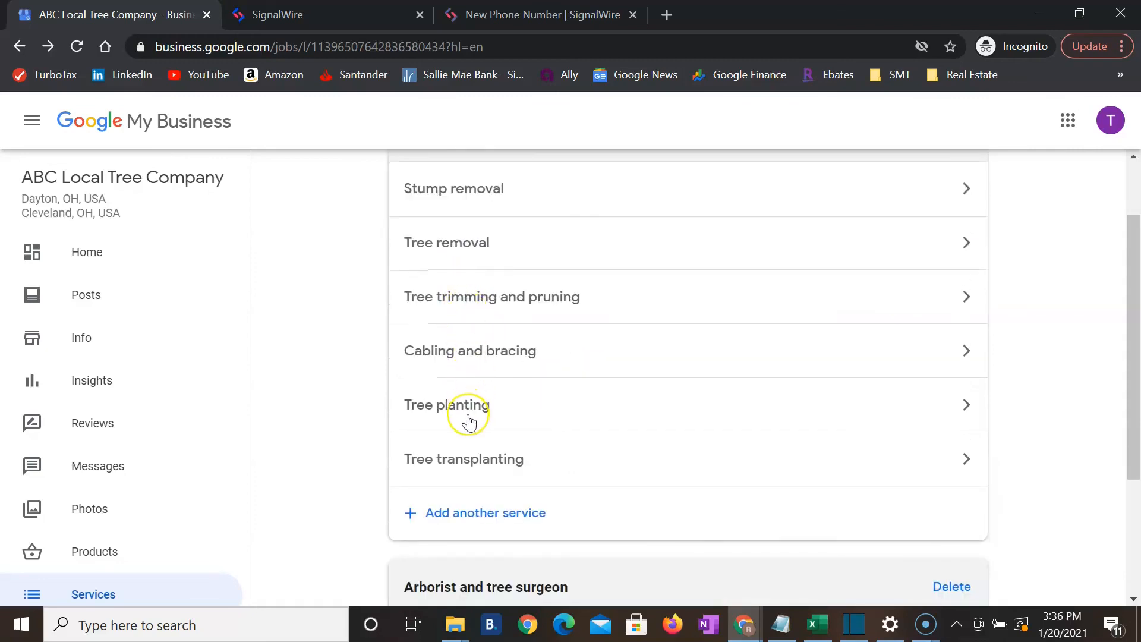
{"action": "scroll", "coordinate": [514, 433], "scroll_direction": "down", "scroll_amount": 3}
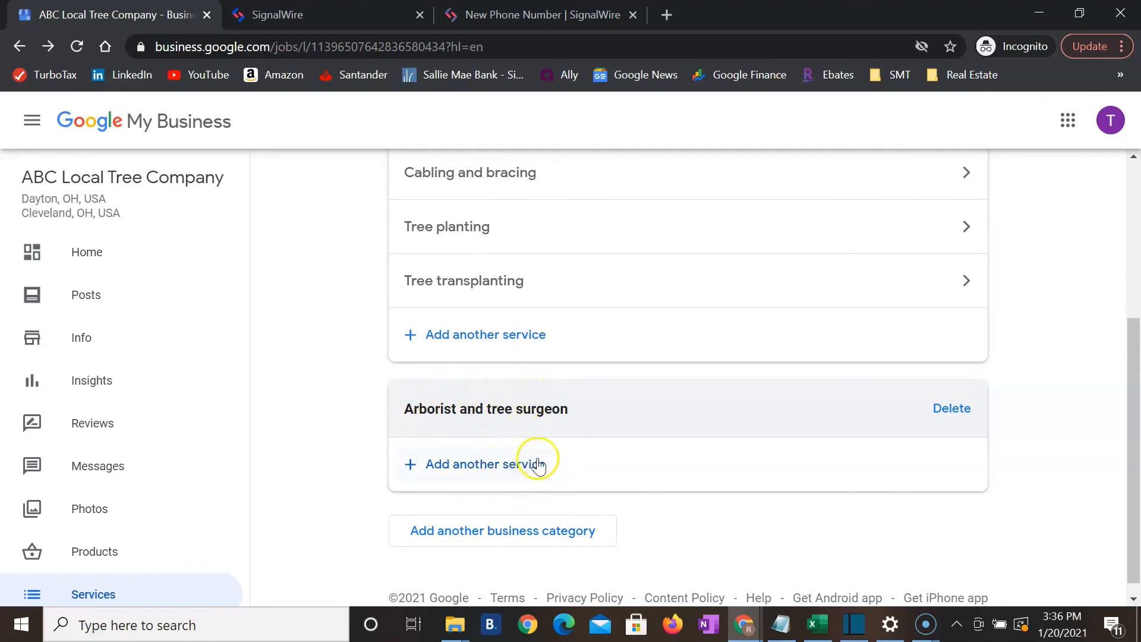
{"action": "scroll", "coordinate": [576, 452], "scroll_direction": "up", "scroll_amount": 2}
{"action": "scroll", "coordinate": [580, 446], "scroll_direction": "up", "scroll_amount": 1}
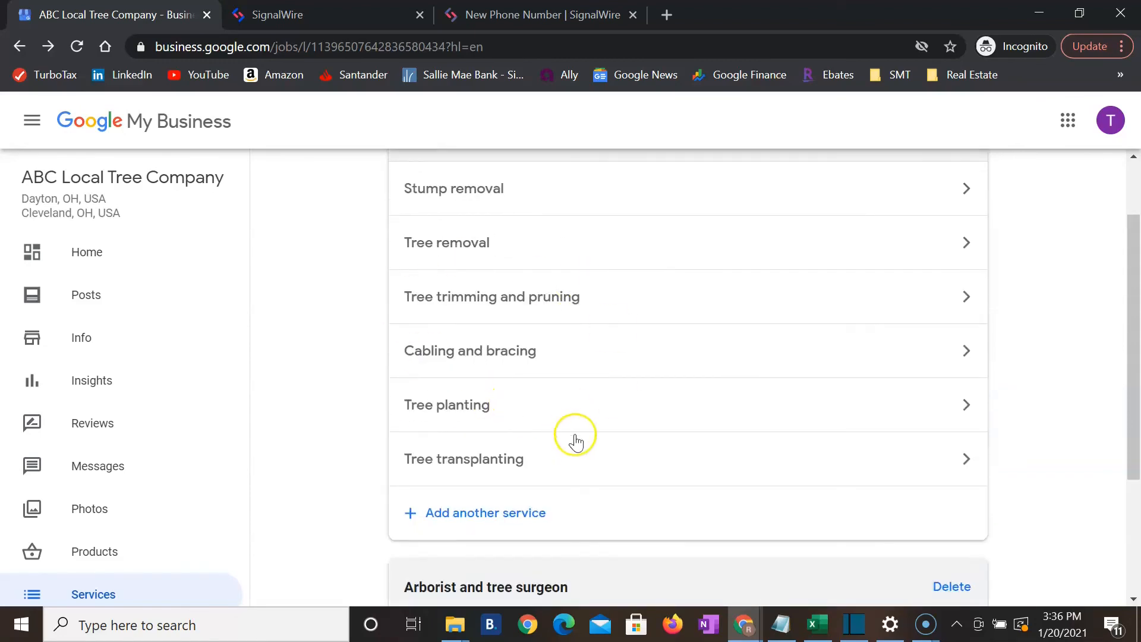
{"action": "scroll", "coordinate": [576, 440], "scroll_direction": "up", "scroll_amount": 2}
Open the Stump removal service details and review the price type options, keeping No price
{"action": "left_click", "coordinate": [522, 281]}
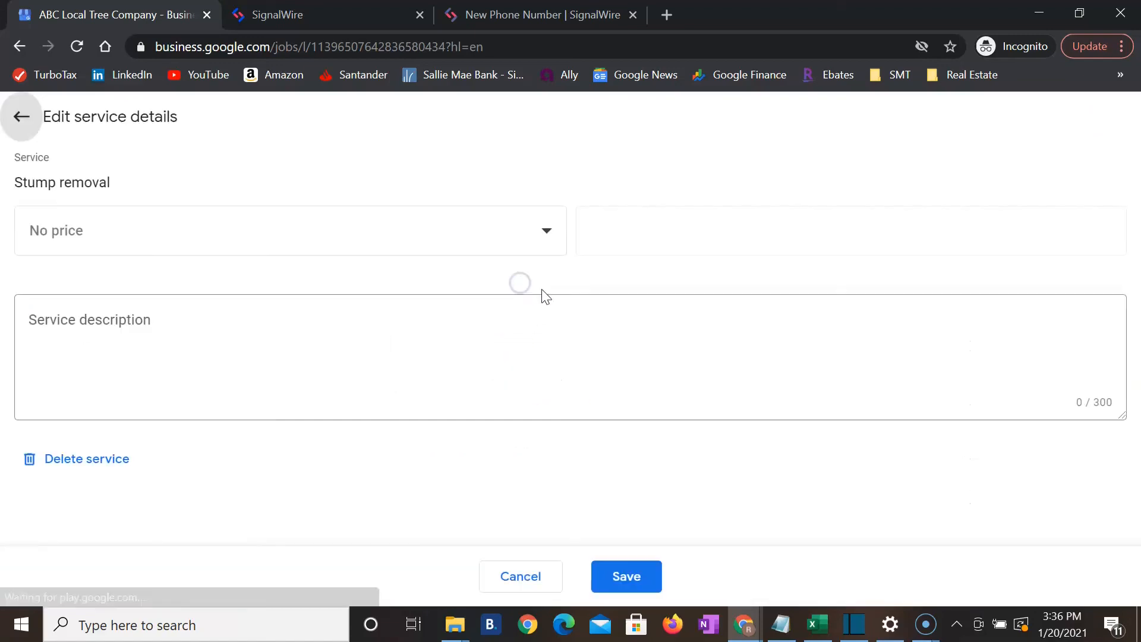
{"action": "left_click", "coordinate": [21, 117]}
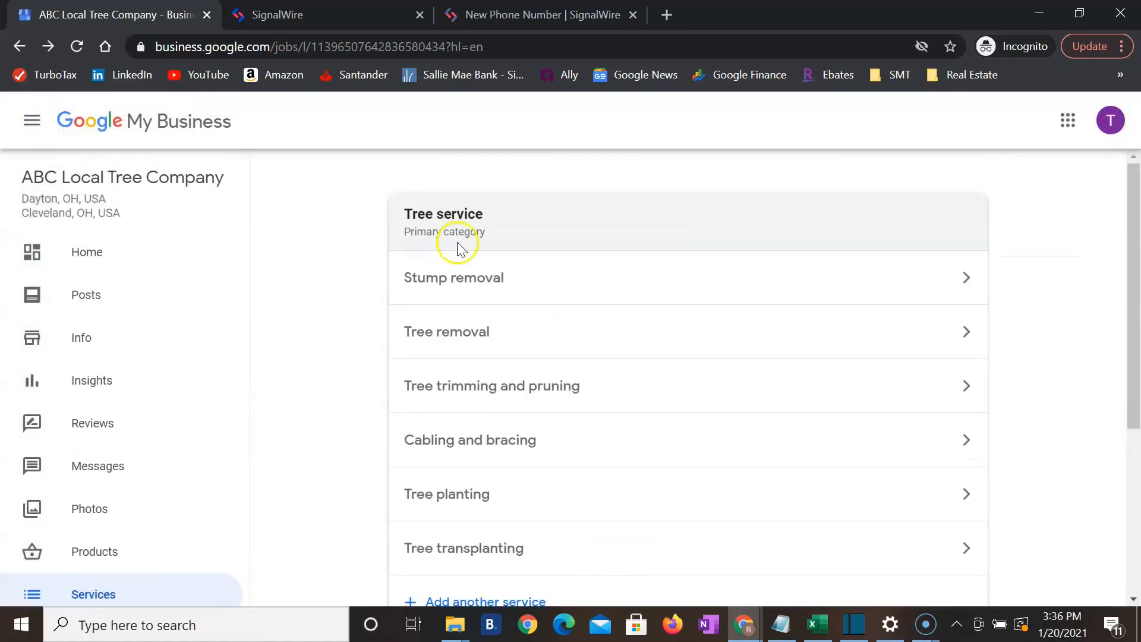
{"action": "left_click", "coordinate": [535, 281]}
{"action": "left_click", "coordinate": [205, 234]}
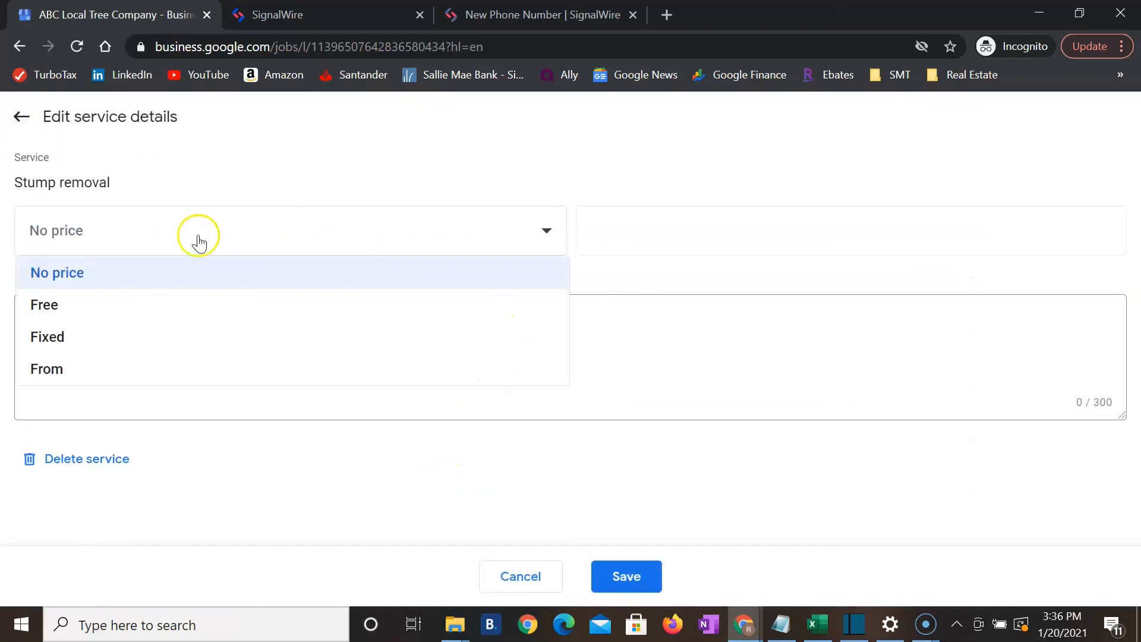
{"action": "left_click", "coordinate": [490, 180]}
{"action": "left_click", "coordinate": [148, 237]}
{"action": "left_click", "coordinate": [148, 237]}
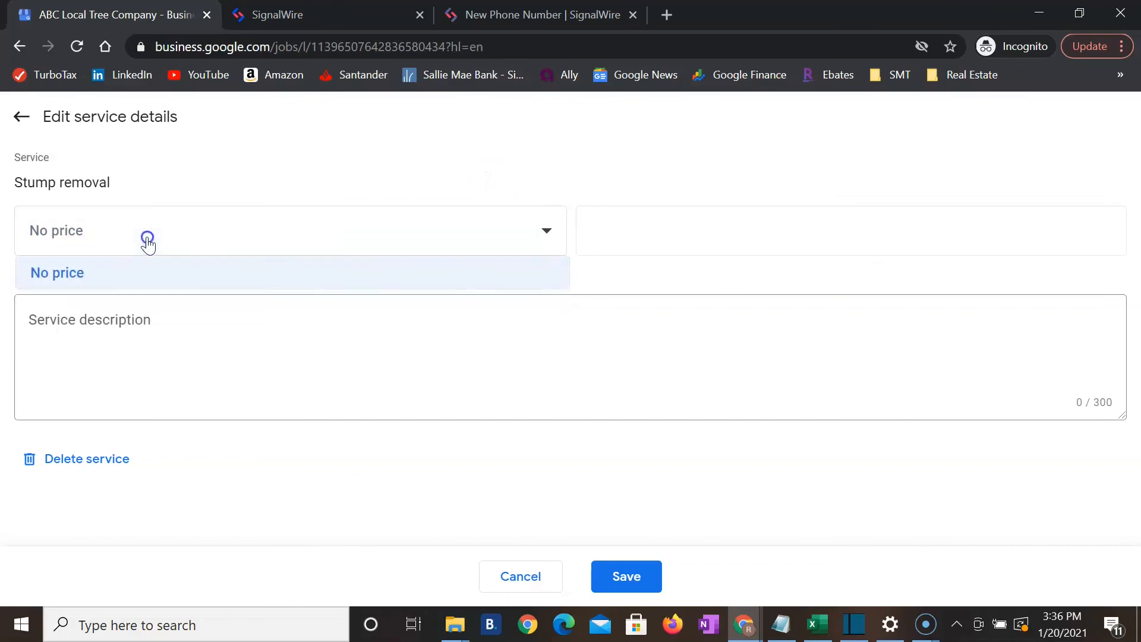
Begin the Stump removal description with "Our company provides the best quality tree stump grinding and tree stump removal"
{"action": "left_click", "coordinate": [309, 322]}
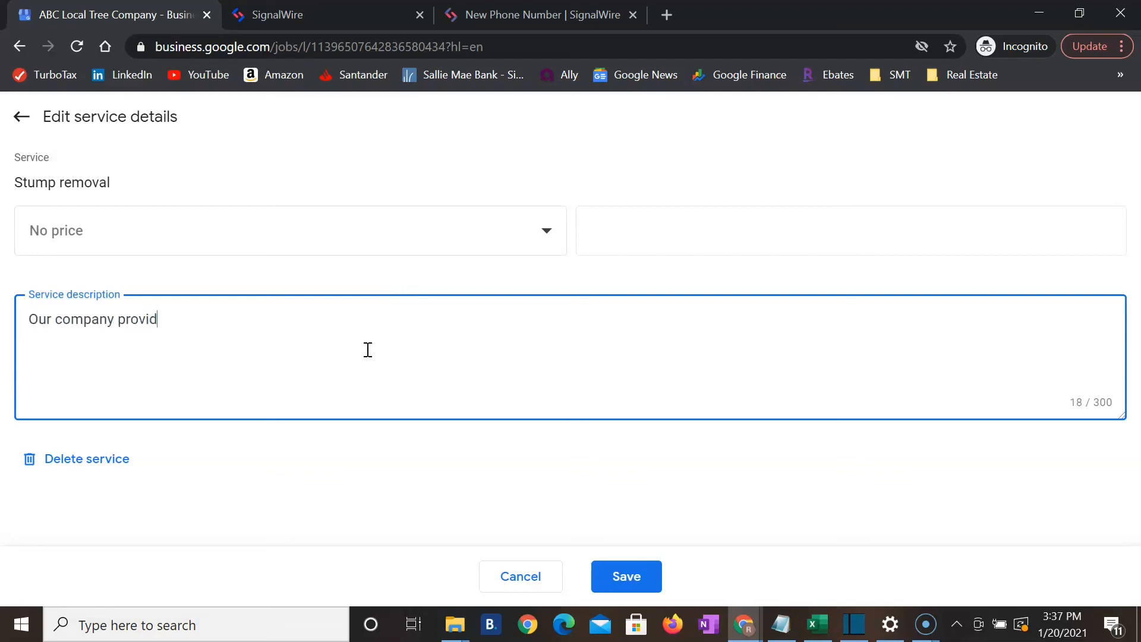
{"action": "type", "text": "st quality "}
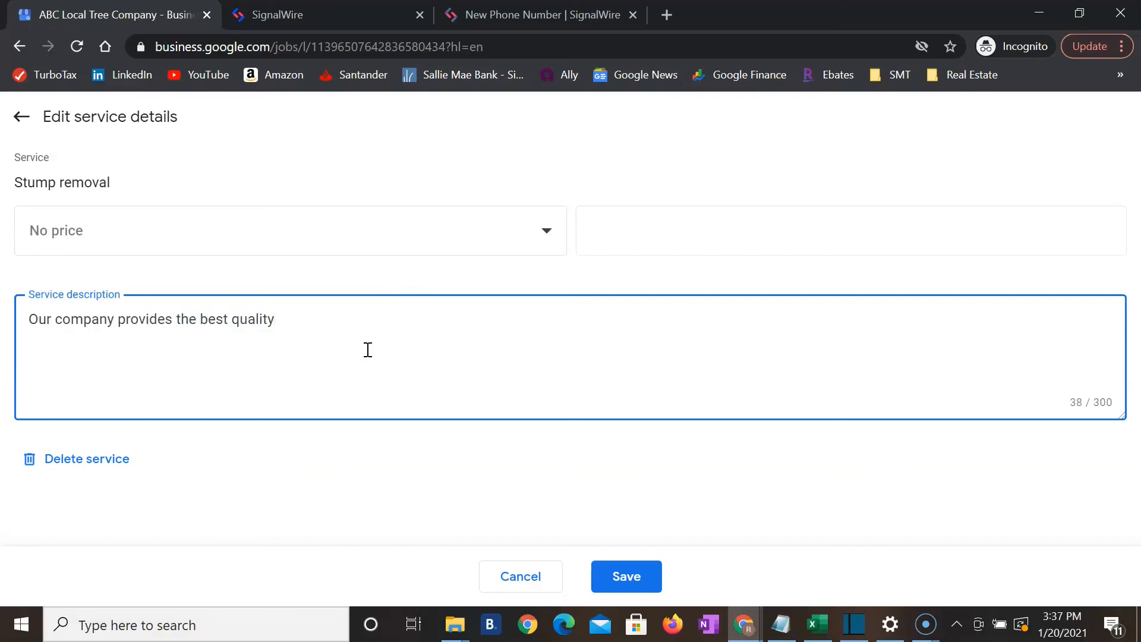
{"action": "type", "text": "tree stump grinding and tree stump removal ion"}
{"action": "key", "text": "BackSpace"}
{"action": "key", "text": "BackSpace"}
{"action": "key", "text": "BackSpace"}
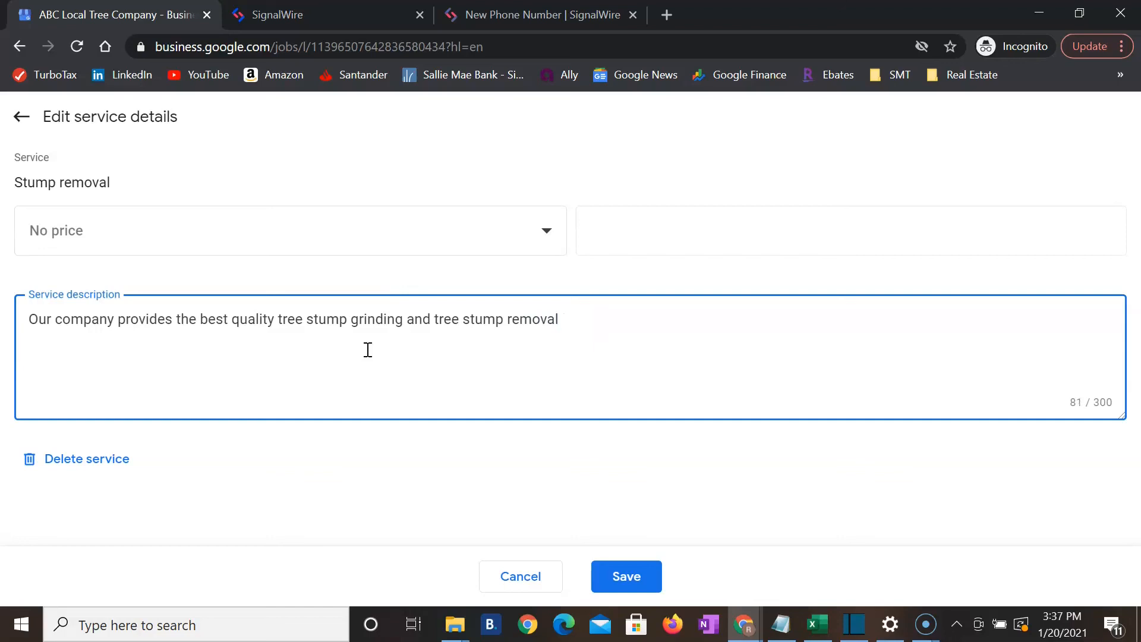
Finish the description with "in Cleveland Ohio and as well as neighboring cities and towns." and save the Stump removal service
{"action": "type", "text": "in Cleveland Ohio and as well a"}
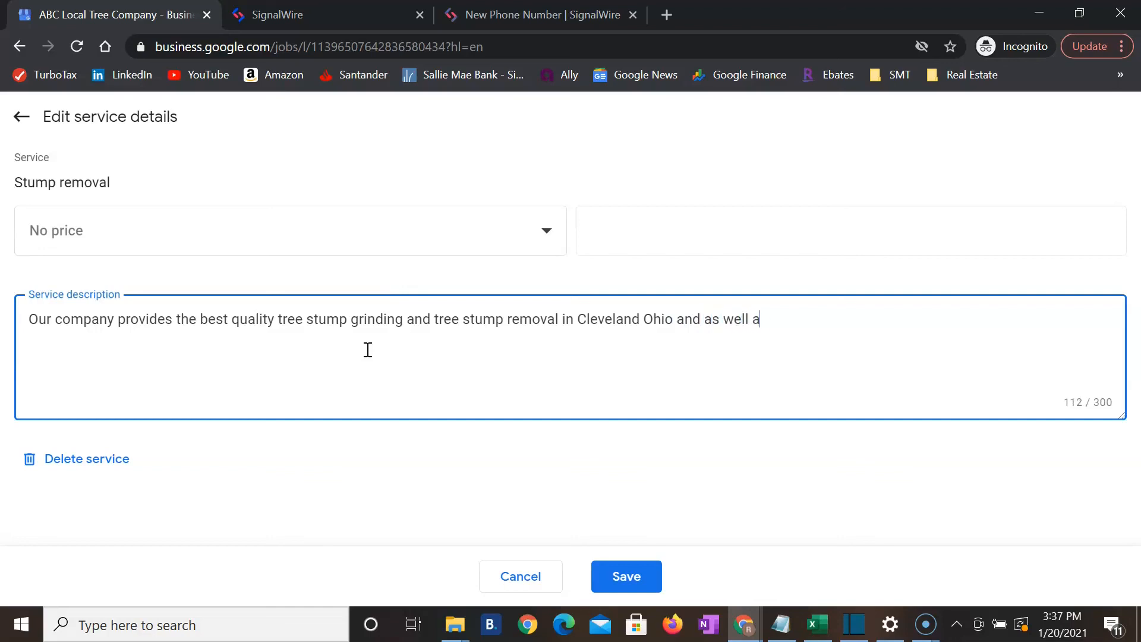
{"action": "type", "text": "s neighborin"}
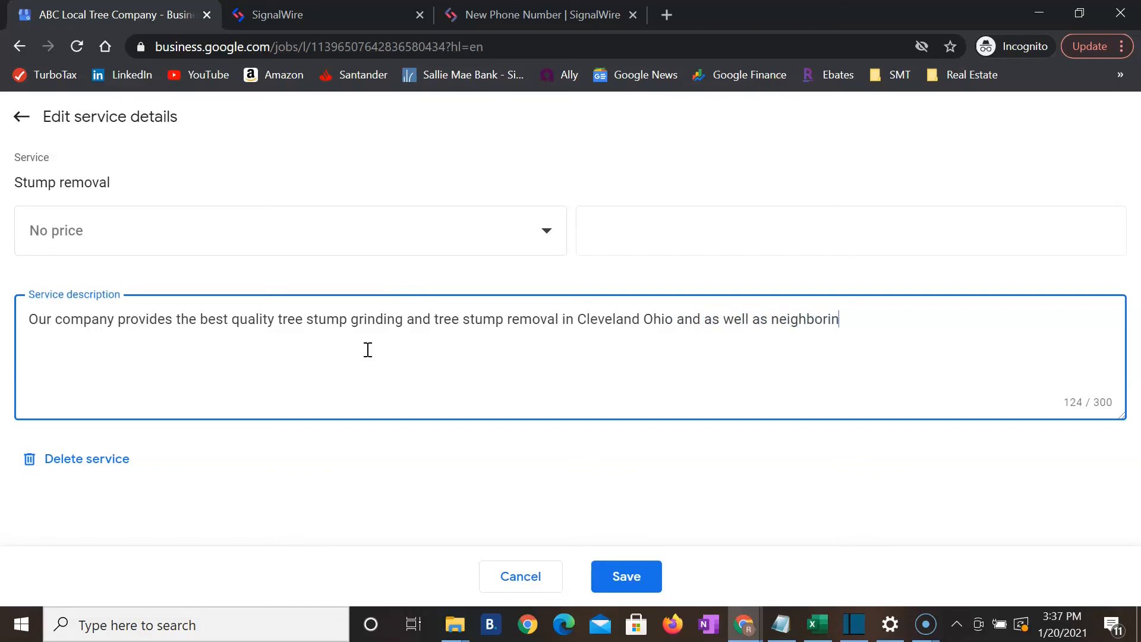
{"action": "type", "text": "g city"}
{"action": "key", "text": "BackSpace"}
{"action": "type", "text": "ies and town"}
{"action": "key", "text": "BackSpace"}
{"action": "key", "text": "BackSpace"}
{"action": "type", "text": "wns."}
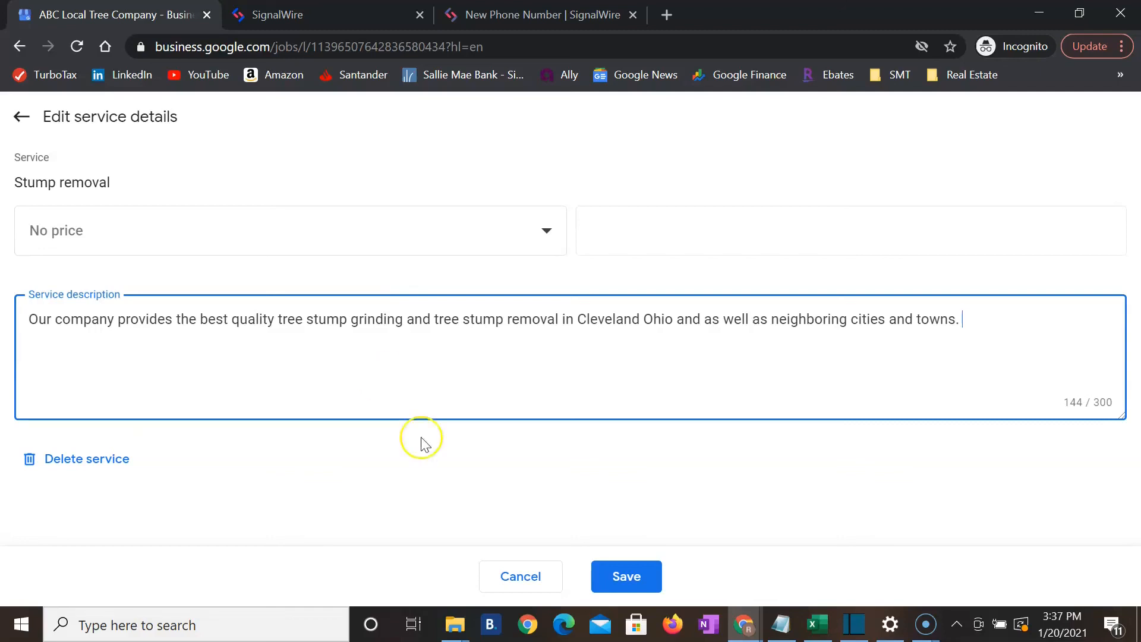
{"action": "left_click", "coordinate": [631, 577]}
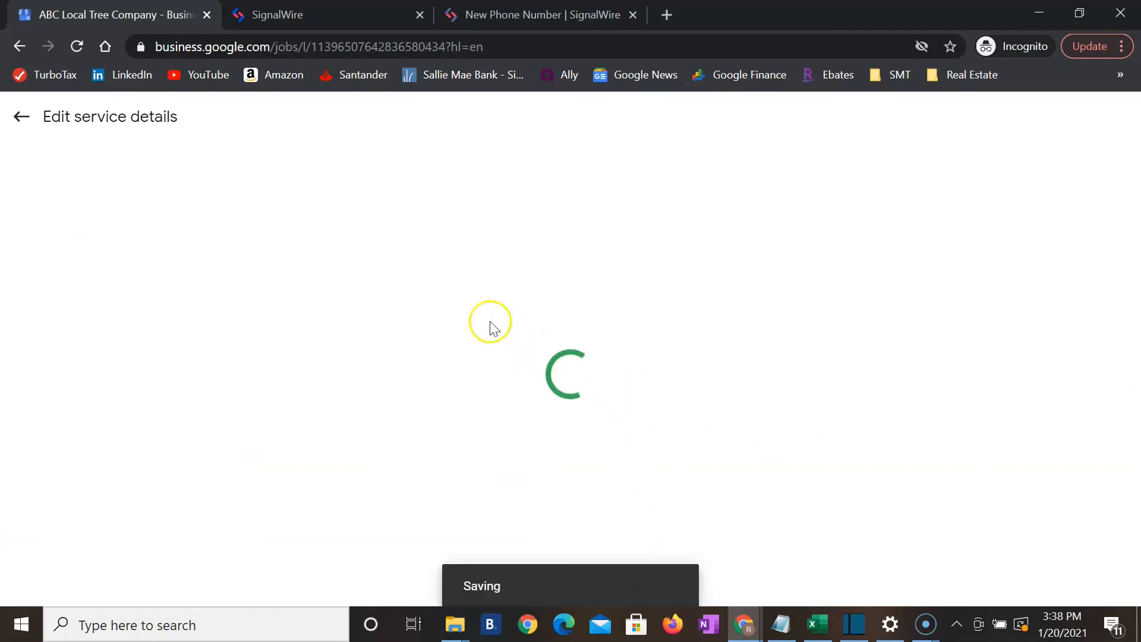
{"action": "left_click", "coordinate": [20, 117]}
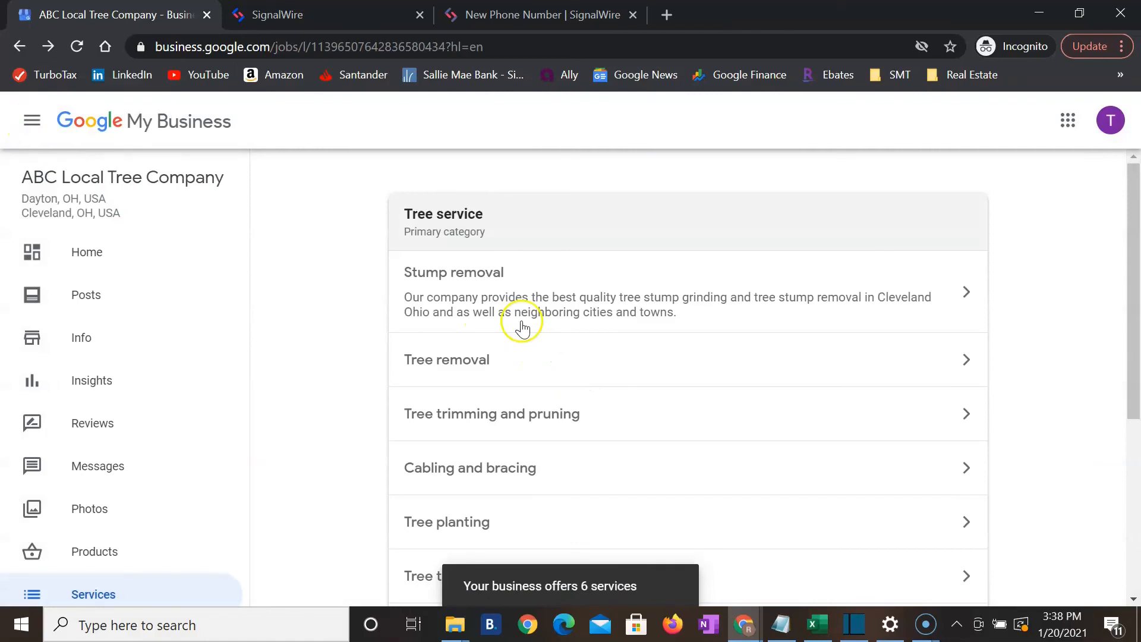
Go to the listing's Photos page, examine its logo, cover and video options, and open the photo upload
{"action": "scroll", "coordinate": [447, 229], "scroll_direction": "down", "scroll_amount": 2}
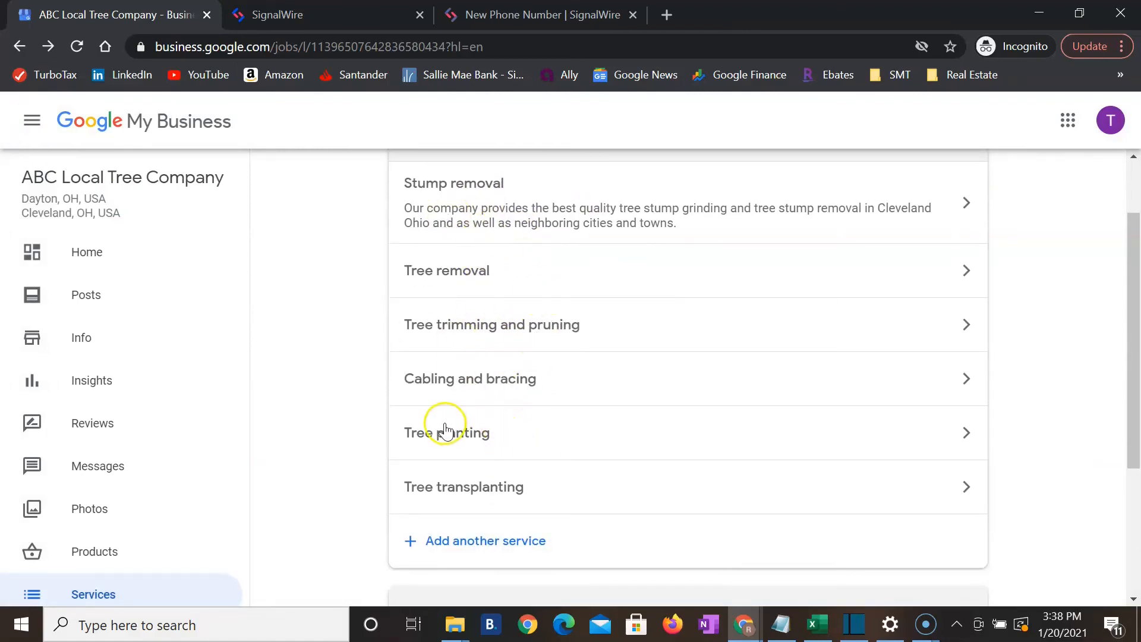
{"action": "scroll", "coordinate": [221, 428], "scroll_direction": "down", "scroll_amount": 2}
{"action": "scroll", "coordinate": [220, 429], "scroll_direction": "down", "scroll_amount": 1}
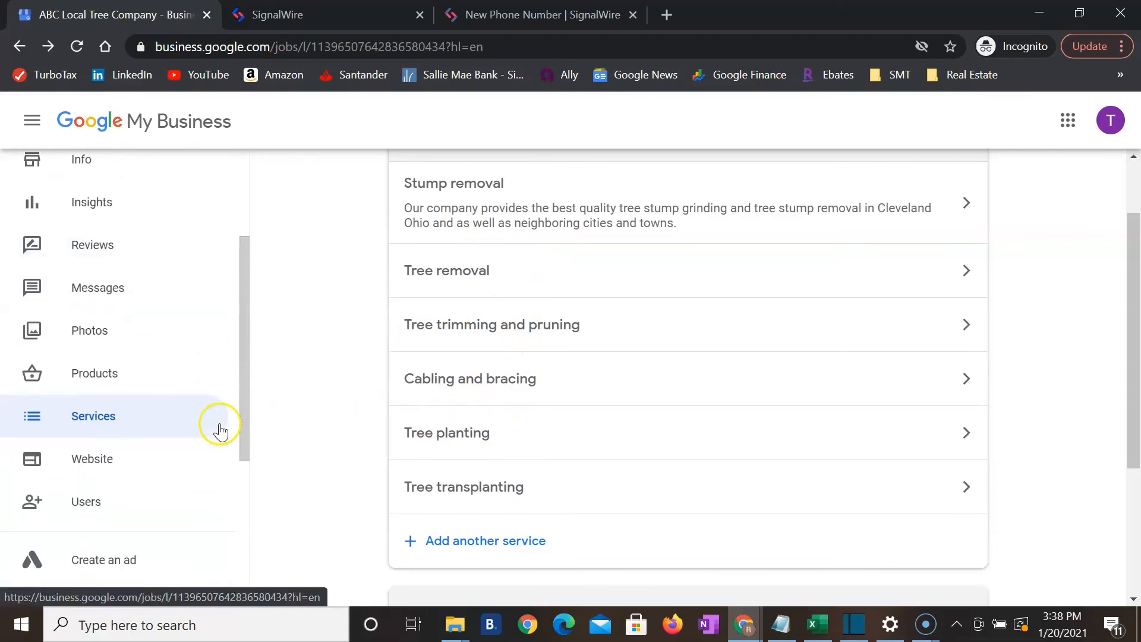
{"action": "left_click", "coordinate": [94, 327]}
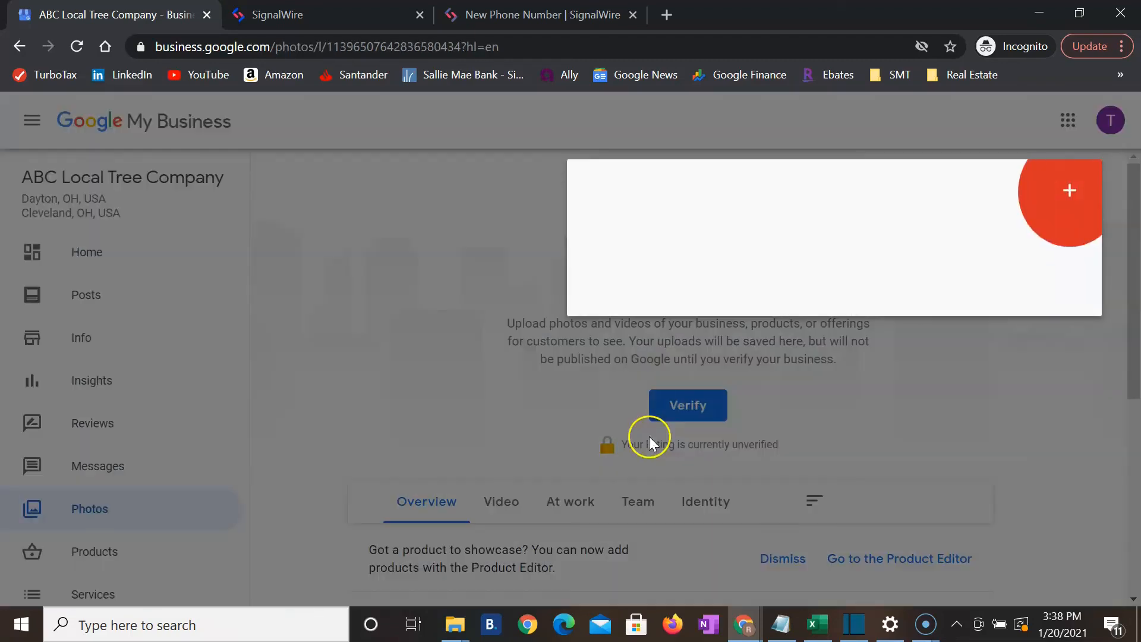
{"action": "left_click", "coordinate": [385, 401]}
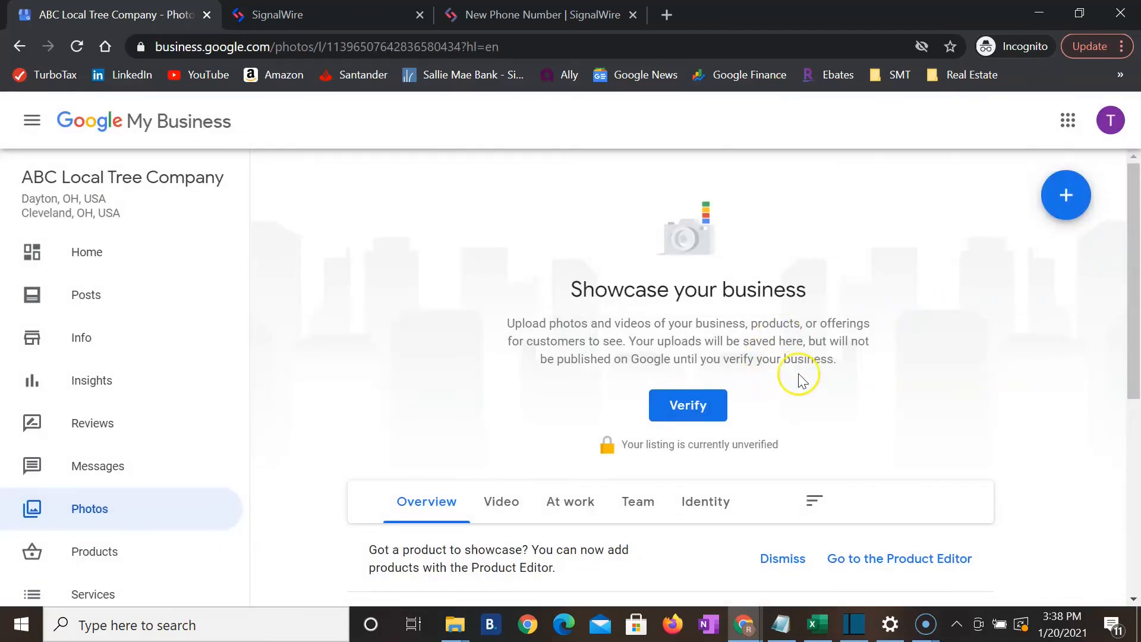
{"action": "scroll", "coordinate": [800, 378], "scroll_direction": "down", "scroll_amount": 4}
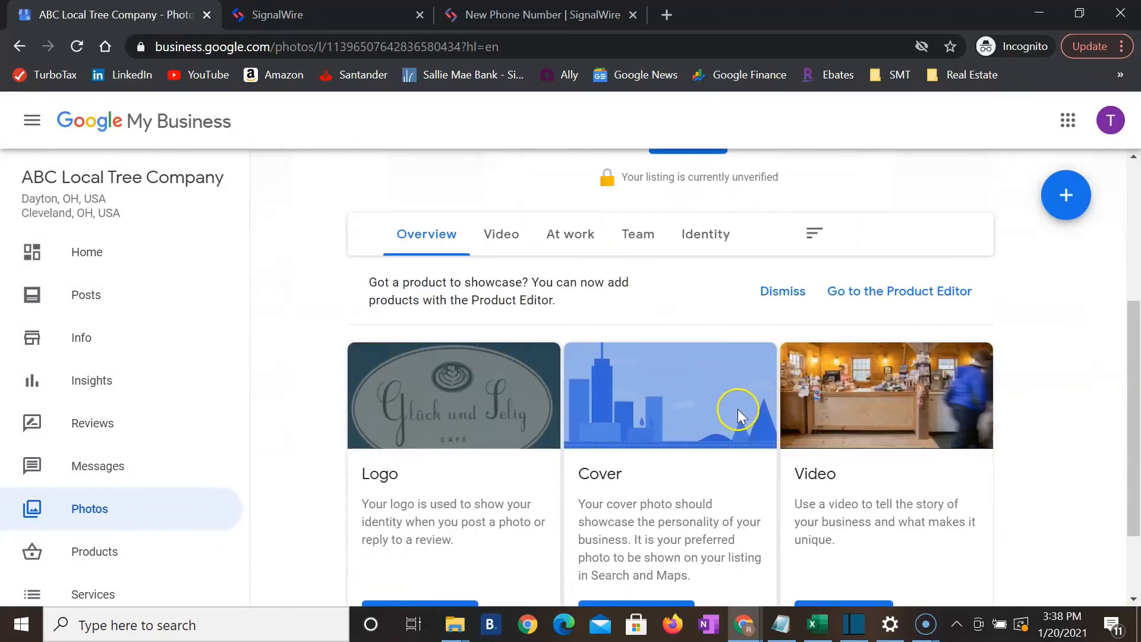
{"action": "scroll", "coordinate": [737, 410], "scroll_direction": "down", "scroll_amount": 2}
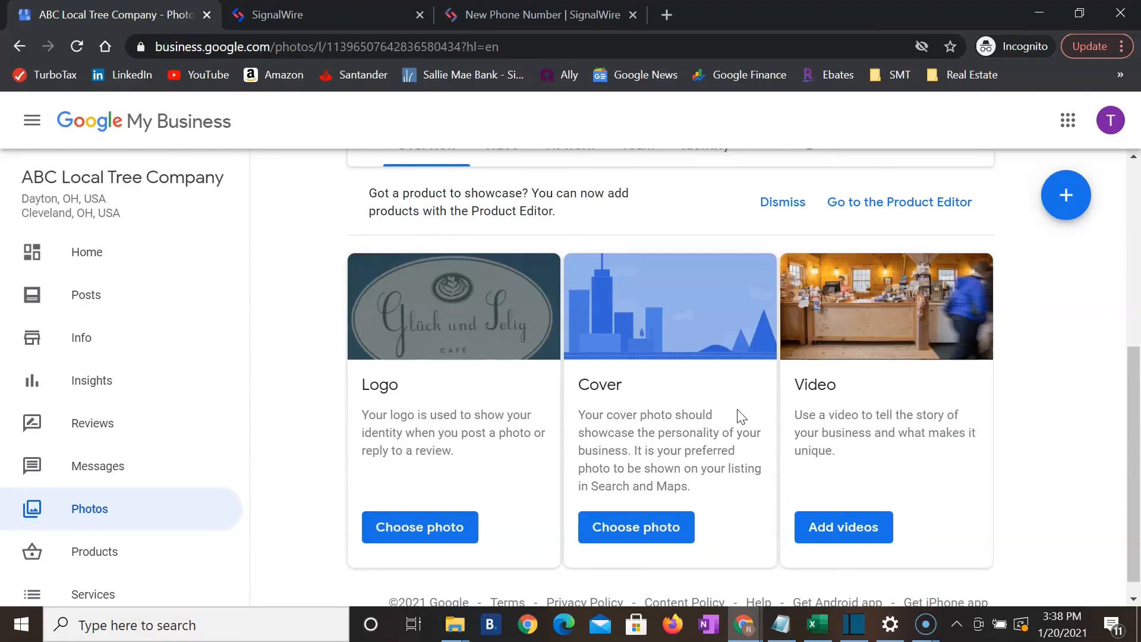
{"action": "scroll", "coordinate": [761, 403], "scroll_direction": "up", "scroll_amount": 3}
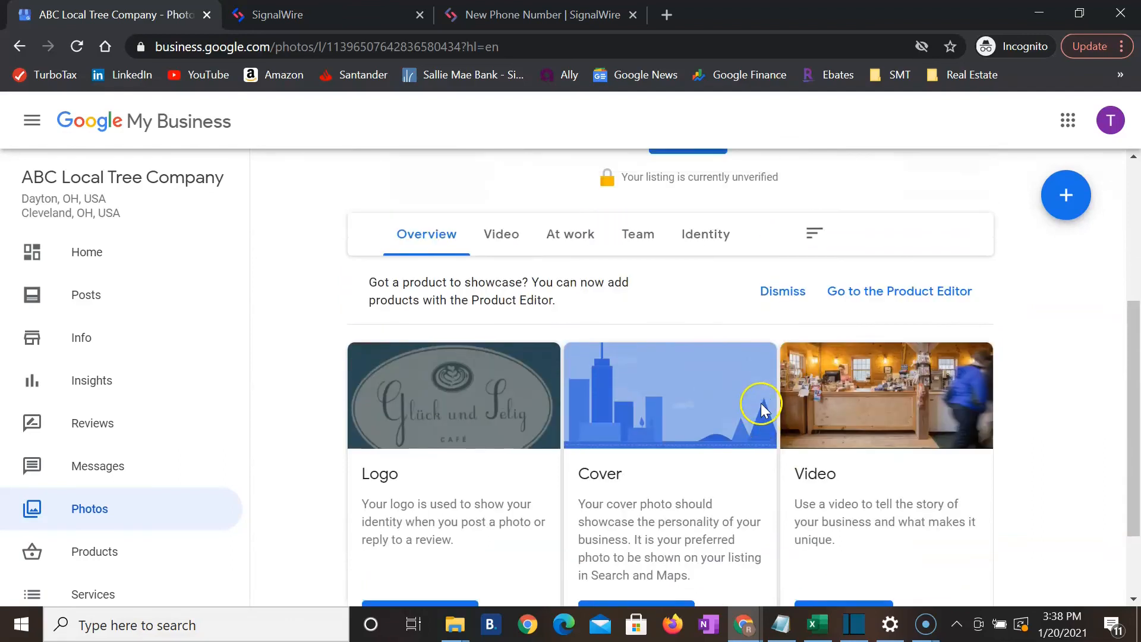
{"action": "scroll", "coordinate": [766, 407], "scroll_direction": "up", "scroll_amount": 3}
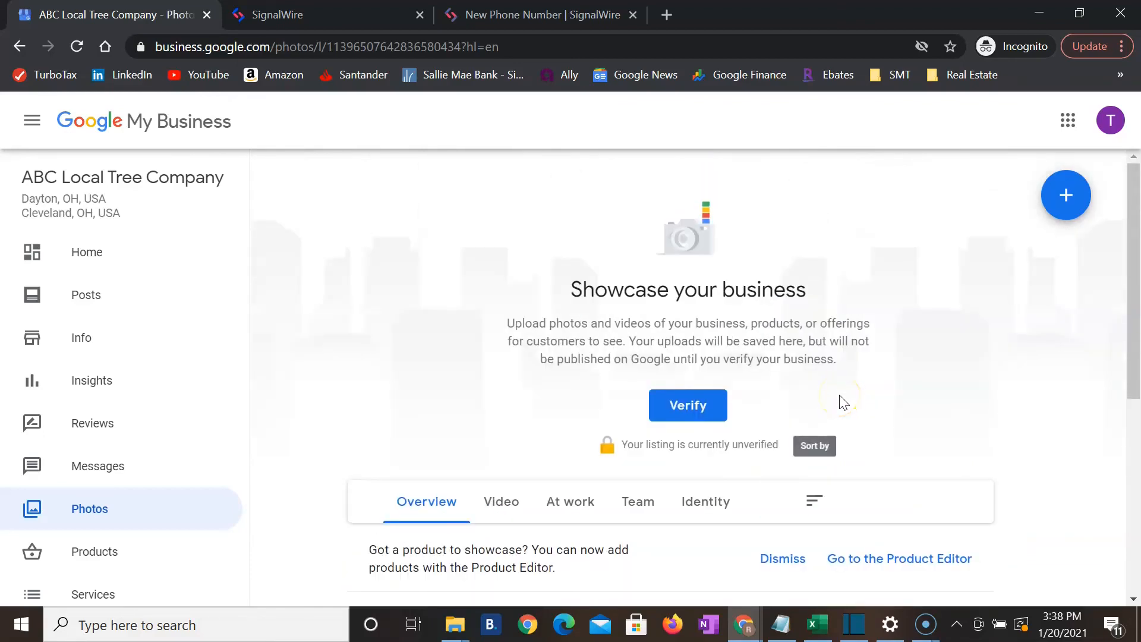
{"action": "scroll", "coordinate": [903, 359], "scroll_direction": "down", "scroll_amount": 2}
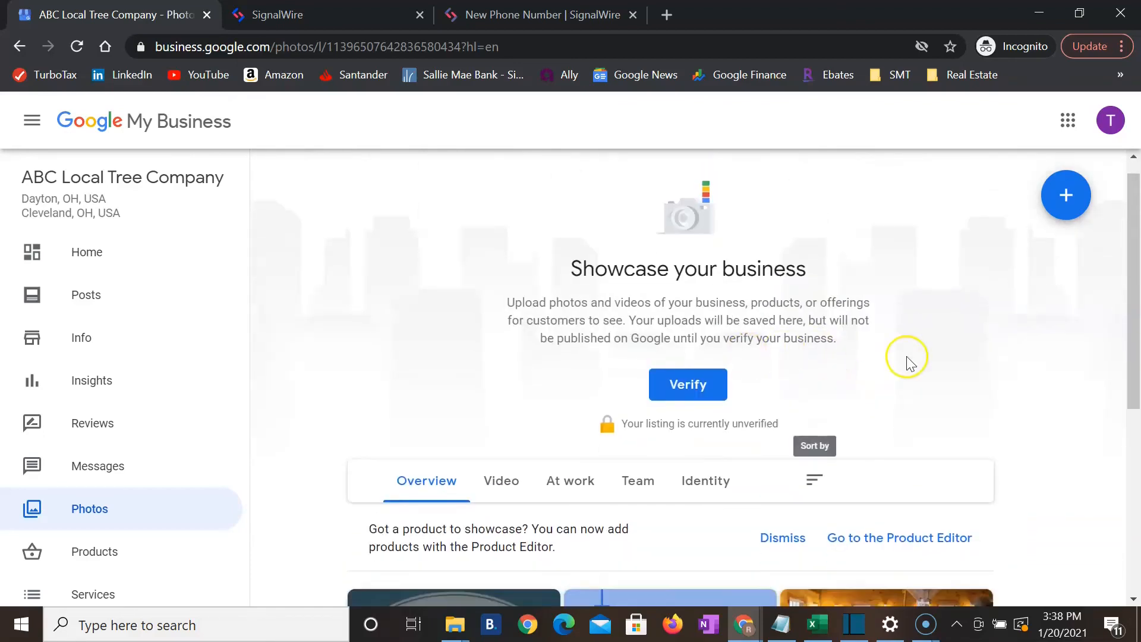
{"action": "left_click", "coordinate": [1065, 199]}
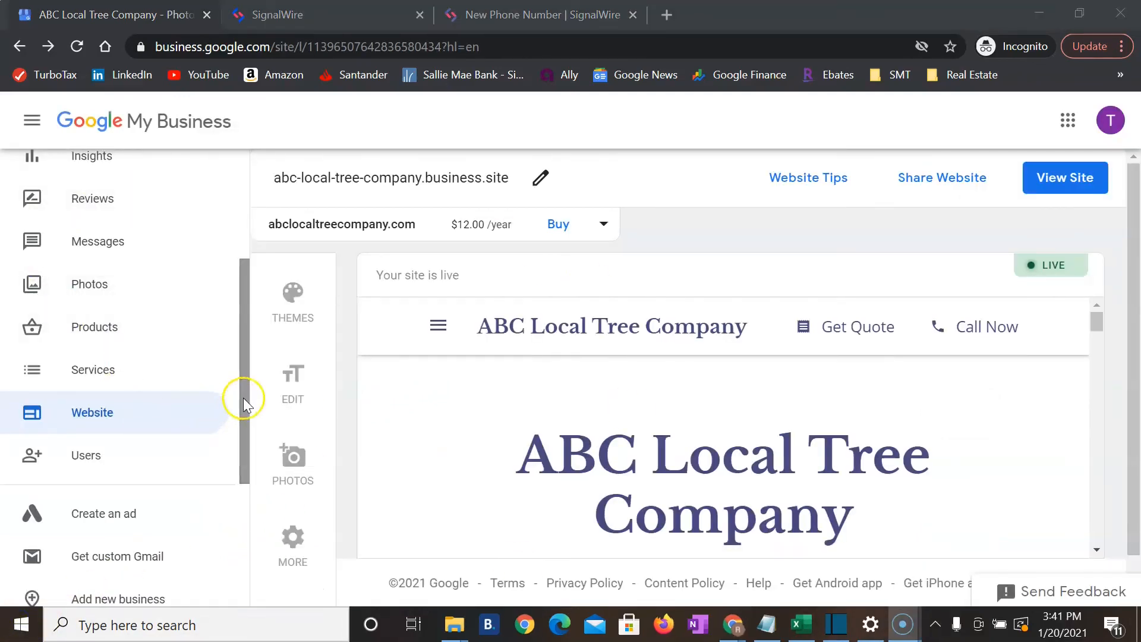
Go to the listing's Info page and review its details, from categories and service areas to the description, opening date and photos
{"action": "scroll", "coordinate": [240, 380], "scroll_direction": "up", "scroll_amount": 3}
{"action": "left_click", "coordinate": [74, 300]}
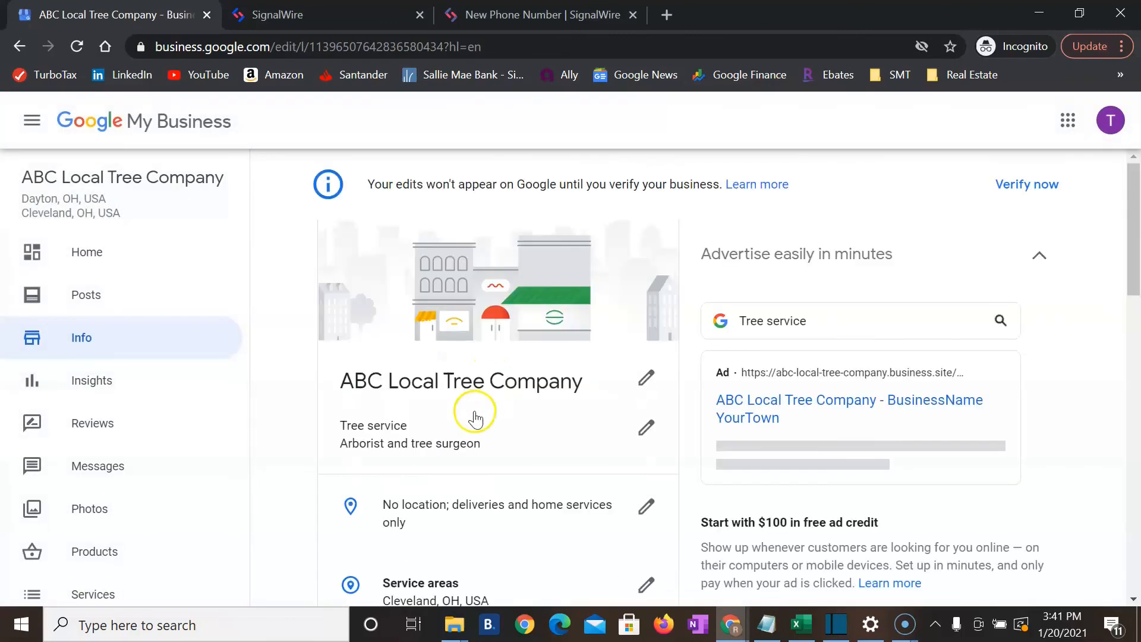
{"action": "scroll", "coordinate": [499, 425], "scroll_direction": "down", "scroll_amount": 5}
{"action": "scroll", "coordinate": [537, 437], "scroll_direction": "down", "scroll_amount": 10}
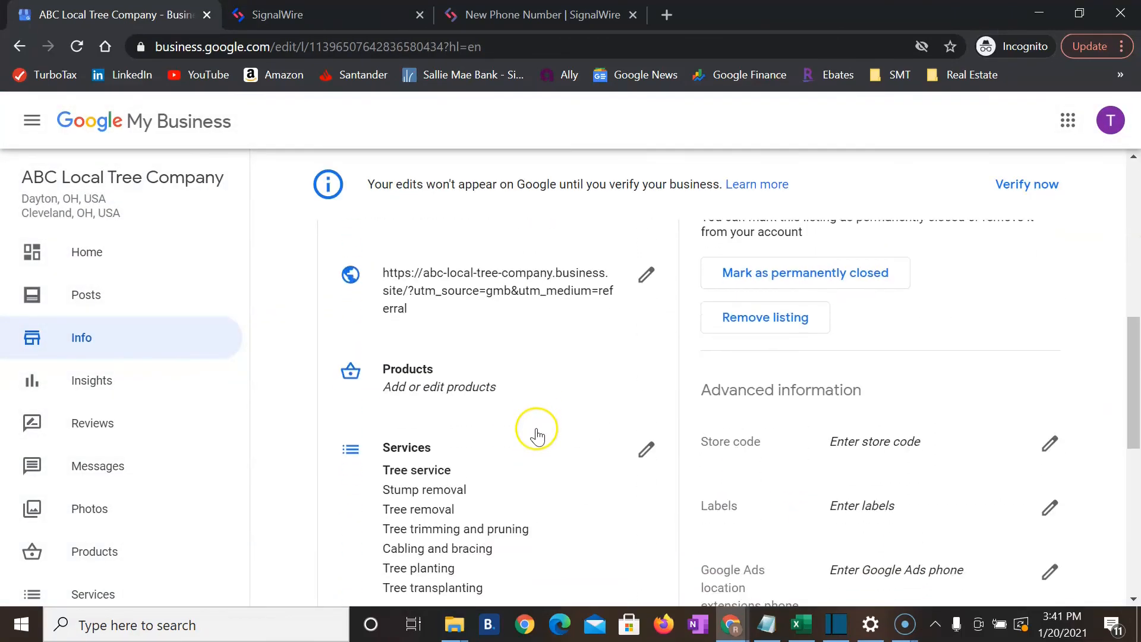
{"action": "scroll", "coordinate": [537, 438], "scroll_direction": "down", "scroll_amount": 1}
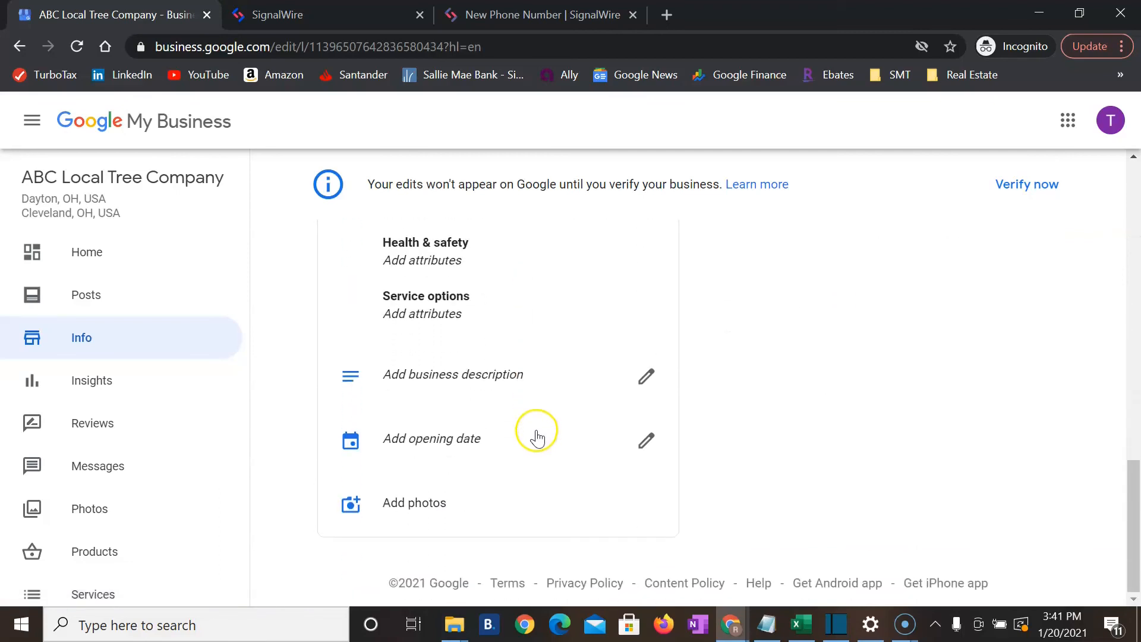
{"action": "scroll", "coordinate": [534, 443], "scroll_direction": "up", "scroll_amount": 8}
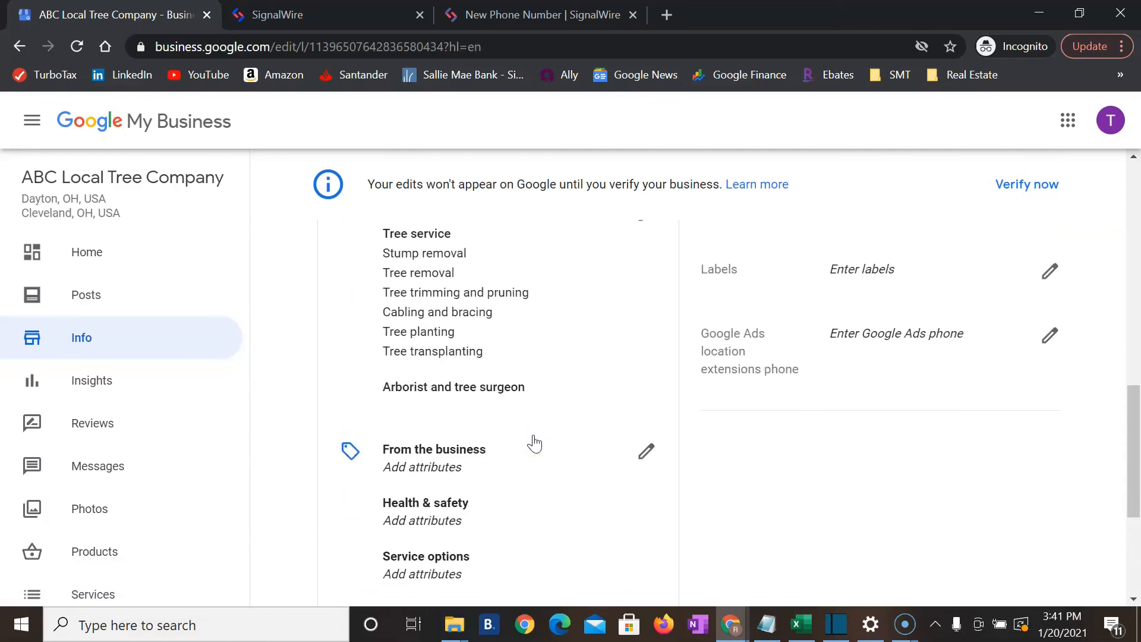
{"action": "scroll", "coordinate": [535, 444], "scroll_direction": "up", "scroll_amount": 3}
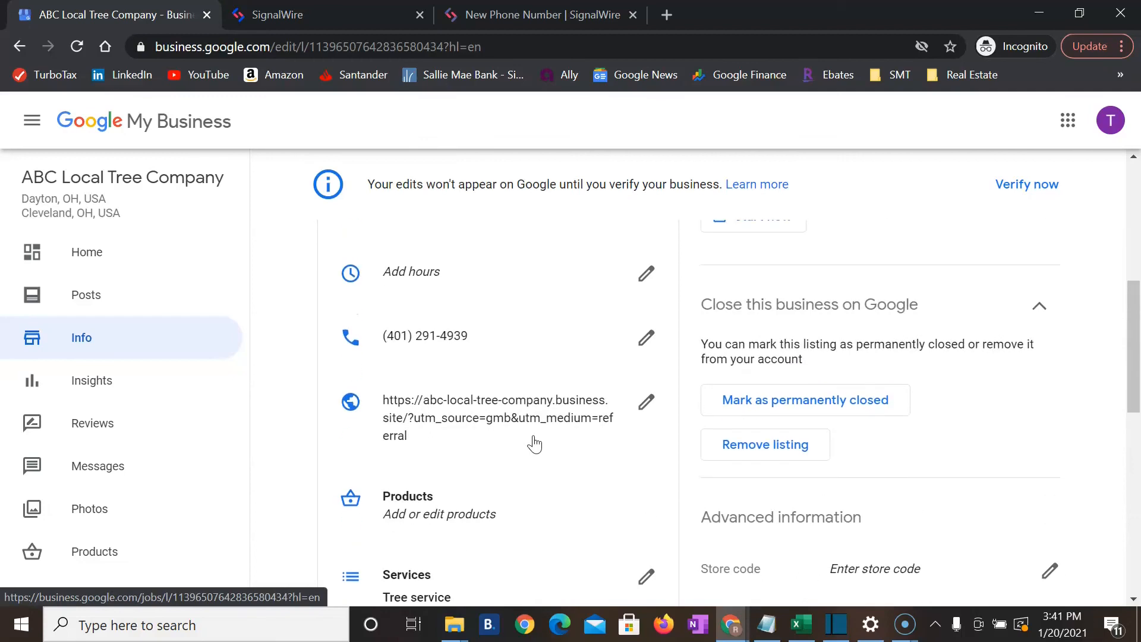
{"action": "scroll", "coordinate": [534, 444], "scroll_direction": "up", "scroll_amount": 1}
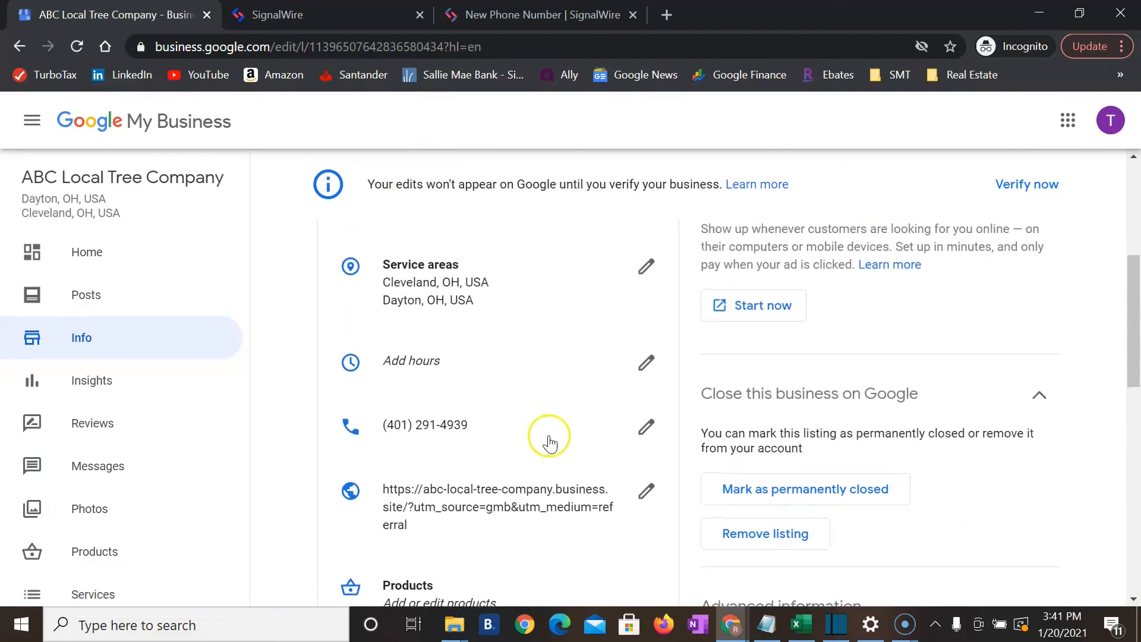
{"action": "scroll", "coordinate": [551, 444], "scroll_direction": "down", "scroll_amount": 1}
{"action": "left_click", "coordinate": [646, 404]}
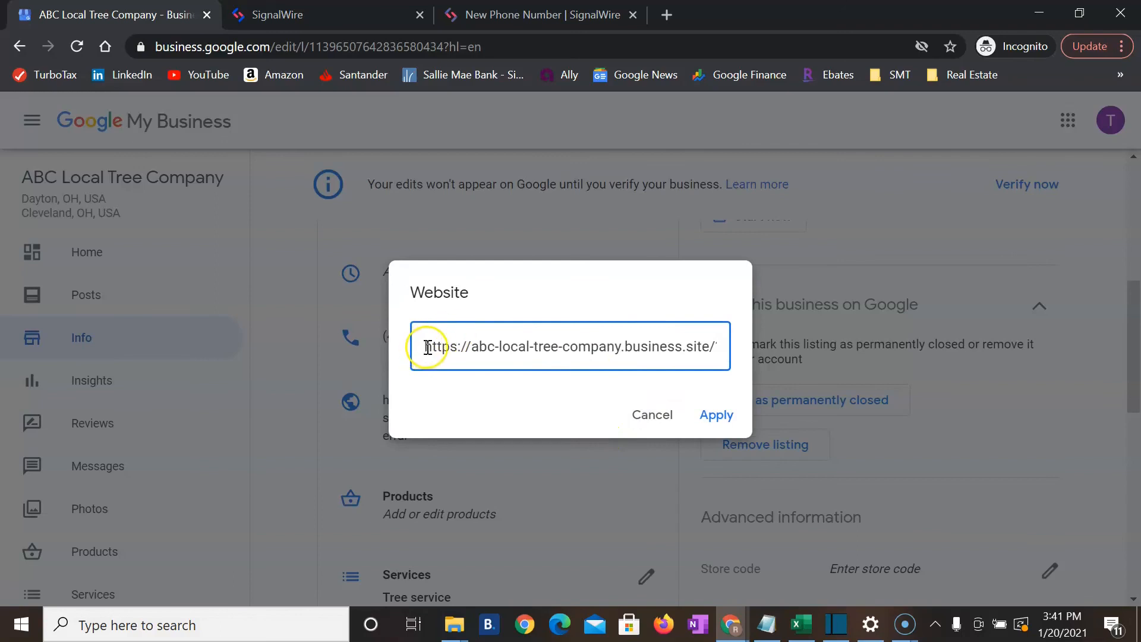
{"action": "left_click_drag", "start_coordinate": [427, 347], "coordinate": [728, 352]}
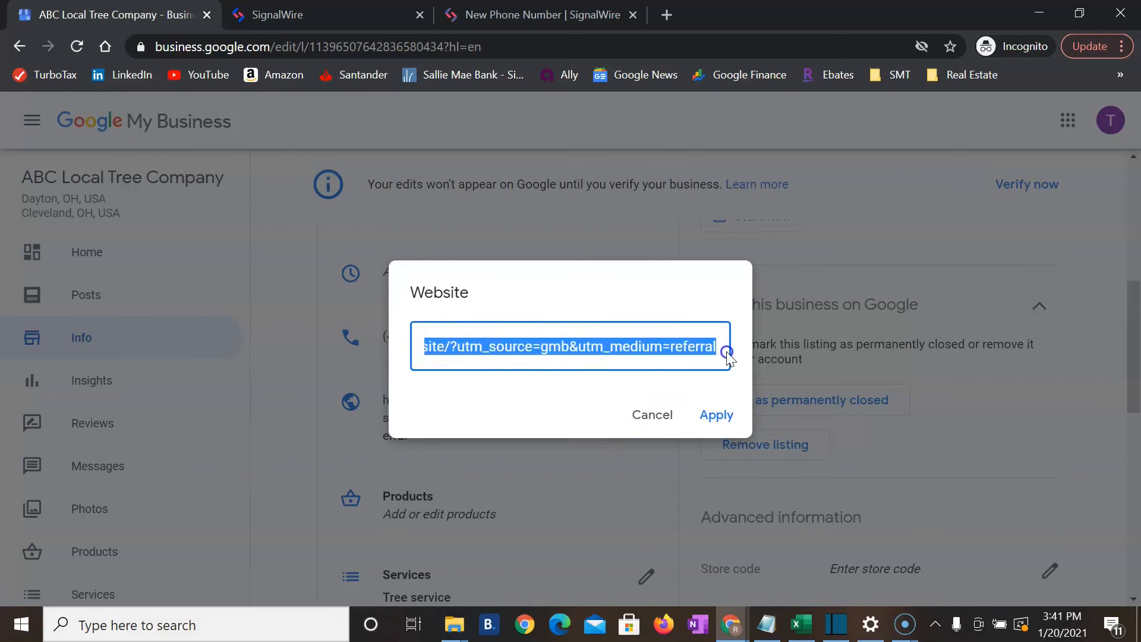
{"action": "key", "text": "BackSpace"}
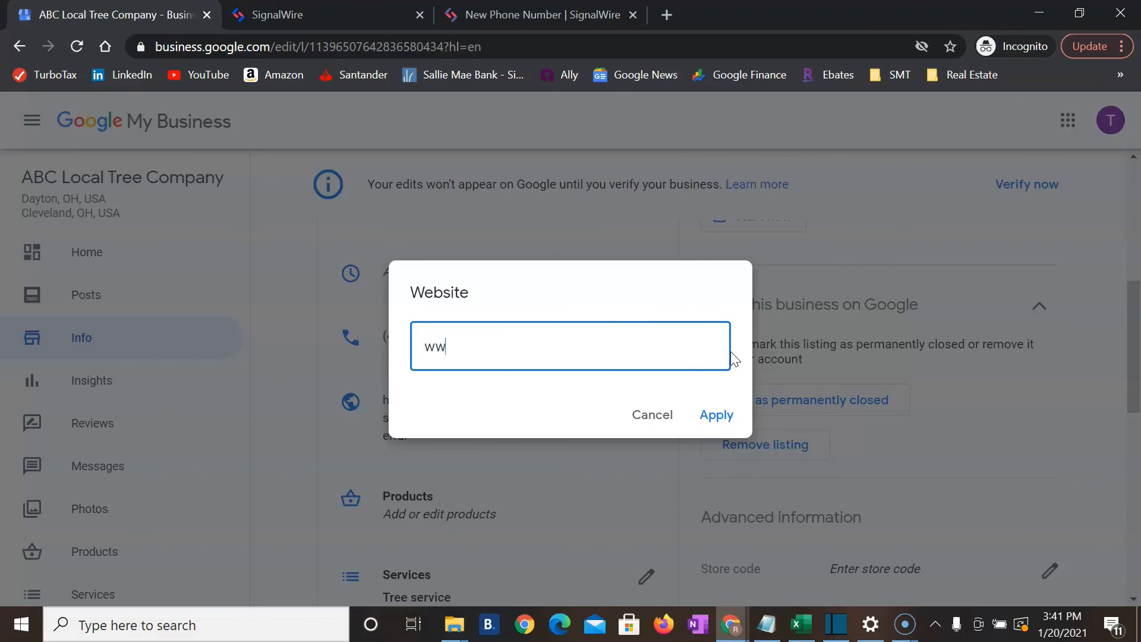
{"action": "type", "text": "www.abctreecompany.com"}
{"action": "left_click", "coordinate": [717, 415]}
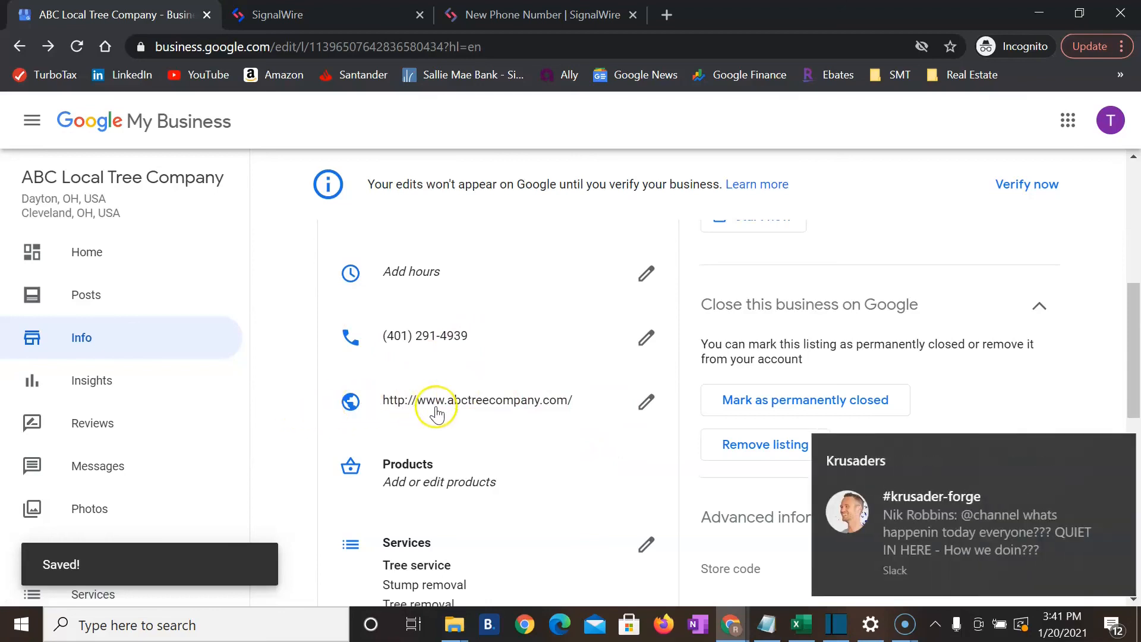
{"action": "left_click", "coordinate": [1110, 456]}
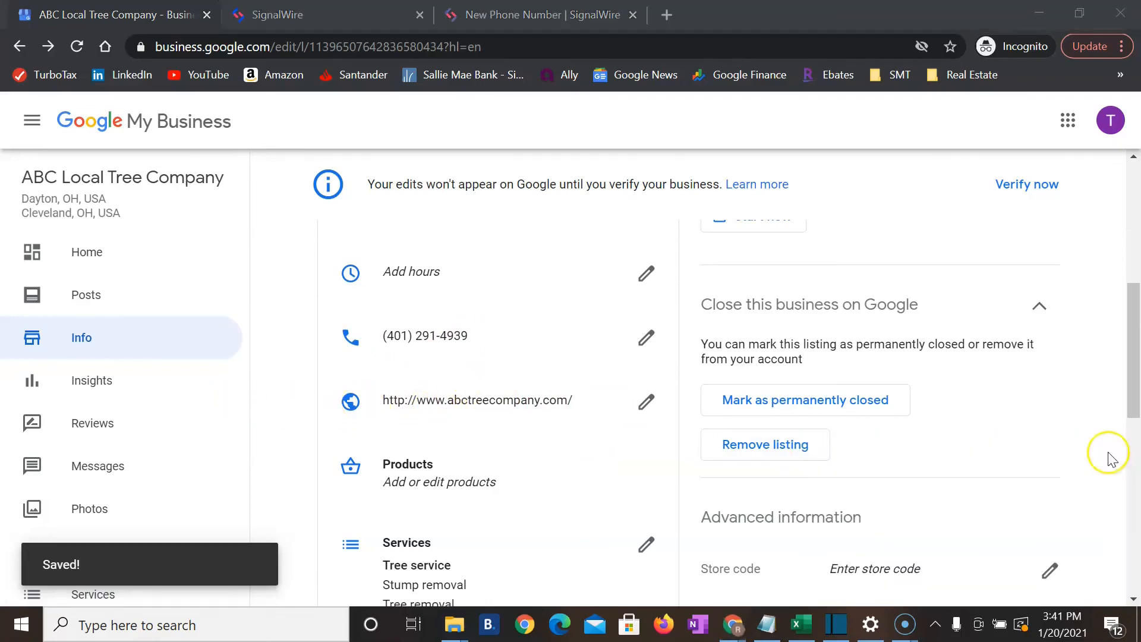
Go to the listing's Website page, get past the welcome message, and look over the site preview
{"action": "scroll", "coordinate": [142, 438], "scroll_direction": "down", "scroll_amount": 2}
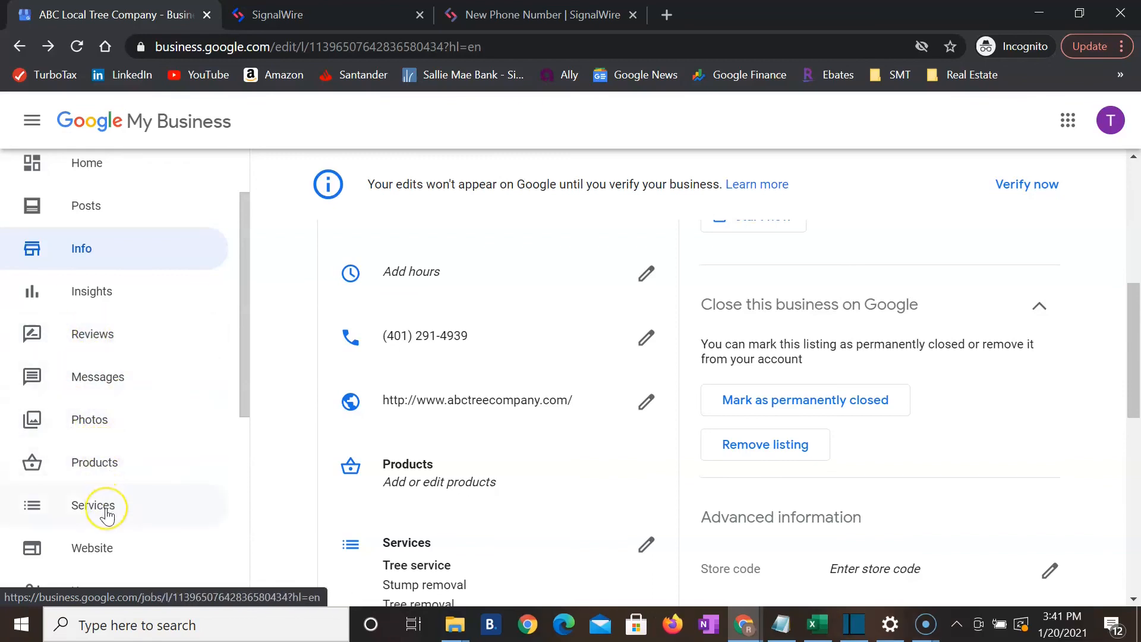
{"action": "scroll", "coordinate": [89, 494], "scroll_direction": "down", "scroll_amount": 2}
{"action": "left_click", "coordinate": [97, 459]}
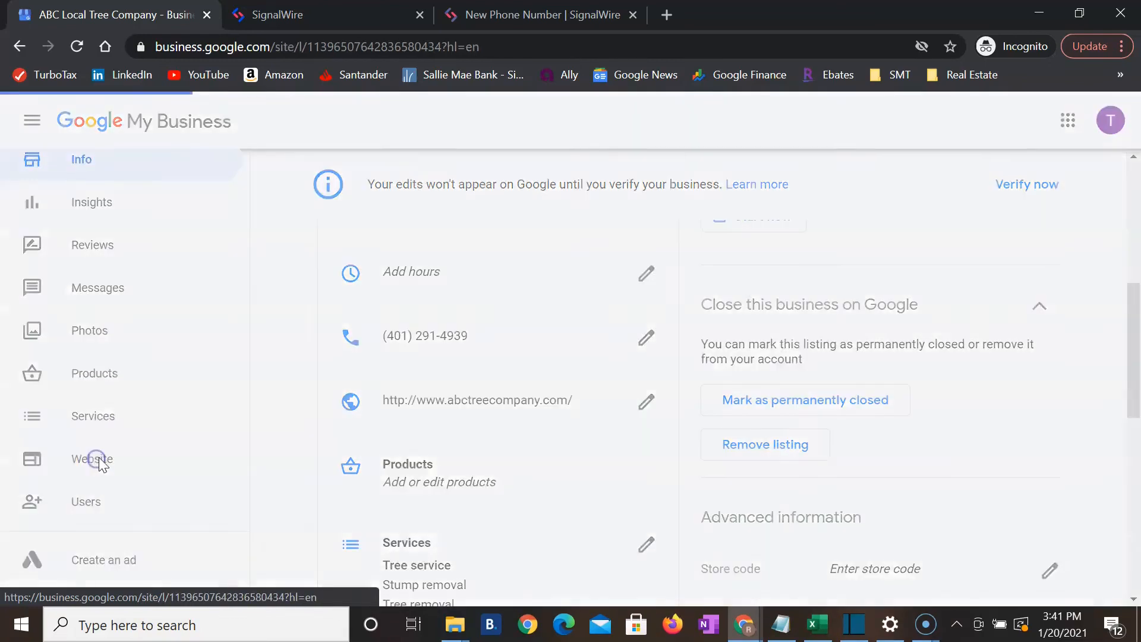
{"action": "left_click", "coordinate": [580, 528]}
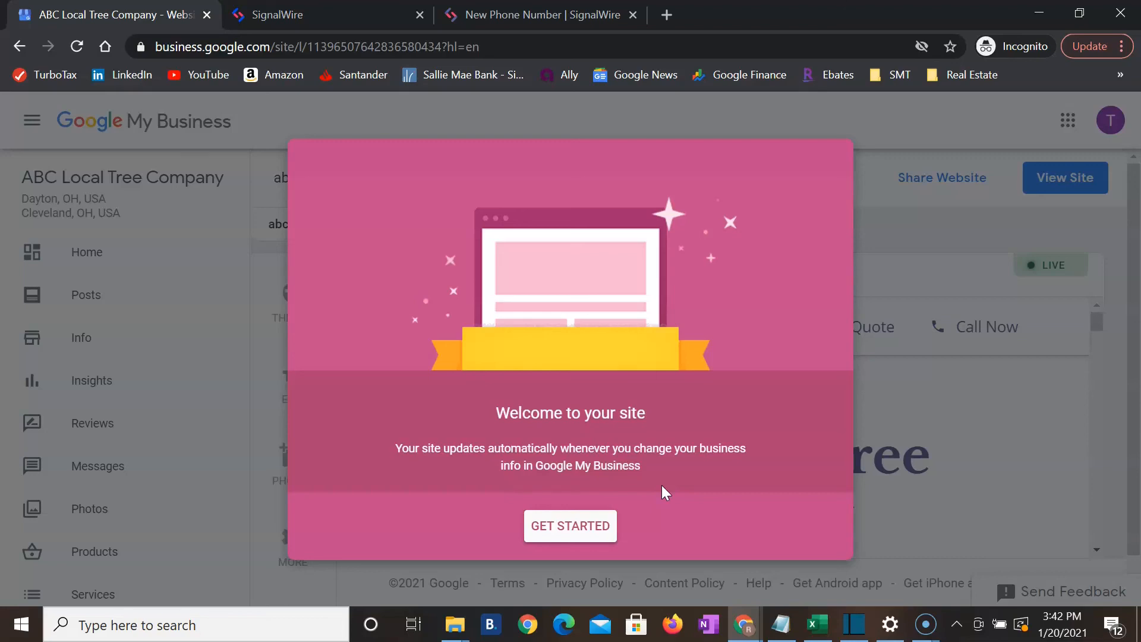
{"action": "left_click", "coordinate": [609, 524]}
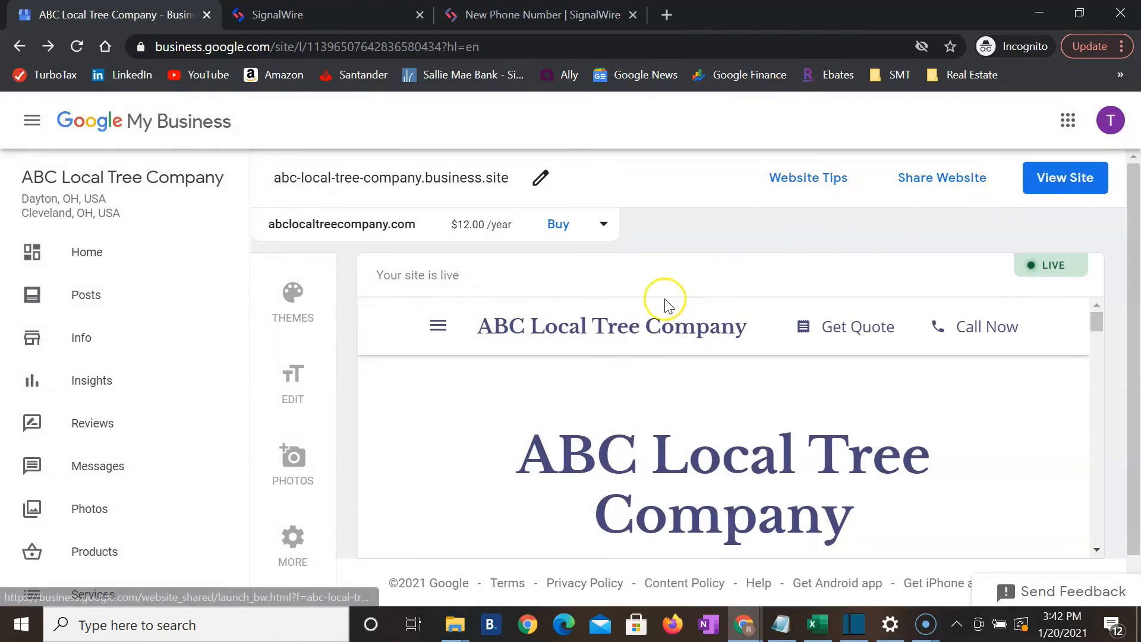
{"action": "scroll", "coordinate": [653, 306], "scroll_direction": "down", "scroll_amount": 3}
{"action": "scroll", "coordinate": [649, 314], "scroll_direction": "up", "scroll_amount": 3}
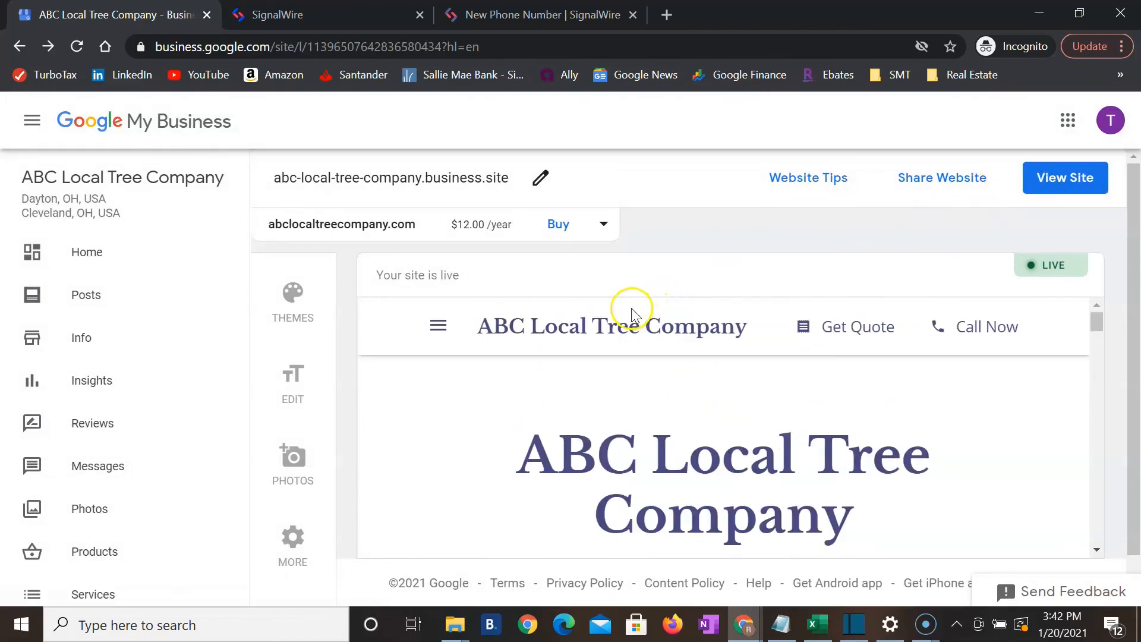
Switch the website's theme to Lagos and save it
{"action": "left_click", "coordinate": [287, 389]}
{"action": "left_click", "coordinate": [293, 298]}
{"action": "scroll", "coordinate": [467, 351], "scroll_direction": "down", "scroll_amount": 1}
{"action": "scroll", "coordinate": [507, 364], "scroll_direction": "up", "scroll_amount": 1}
{"action": "left_click", "coordinate": [515, 364]}
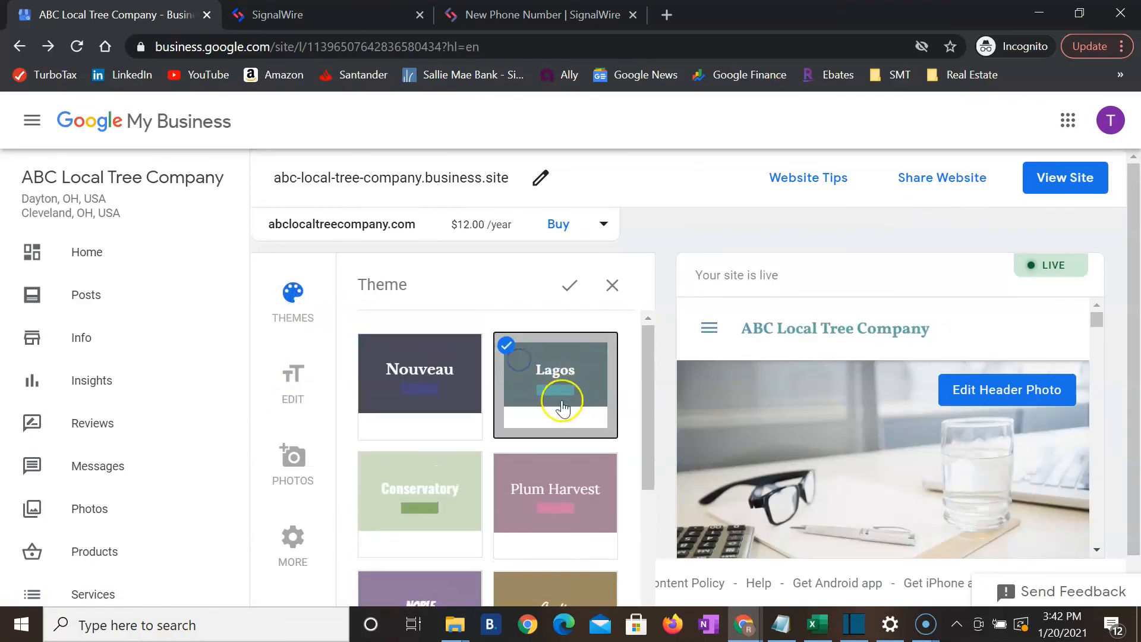
{"action": "left_click", "coordinate": [570, 285]}
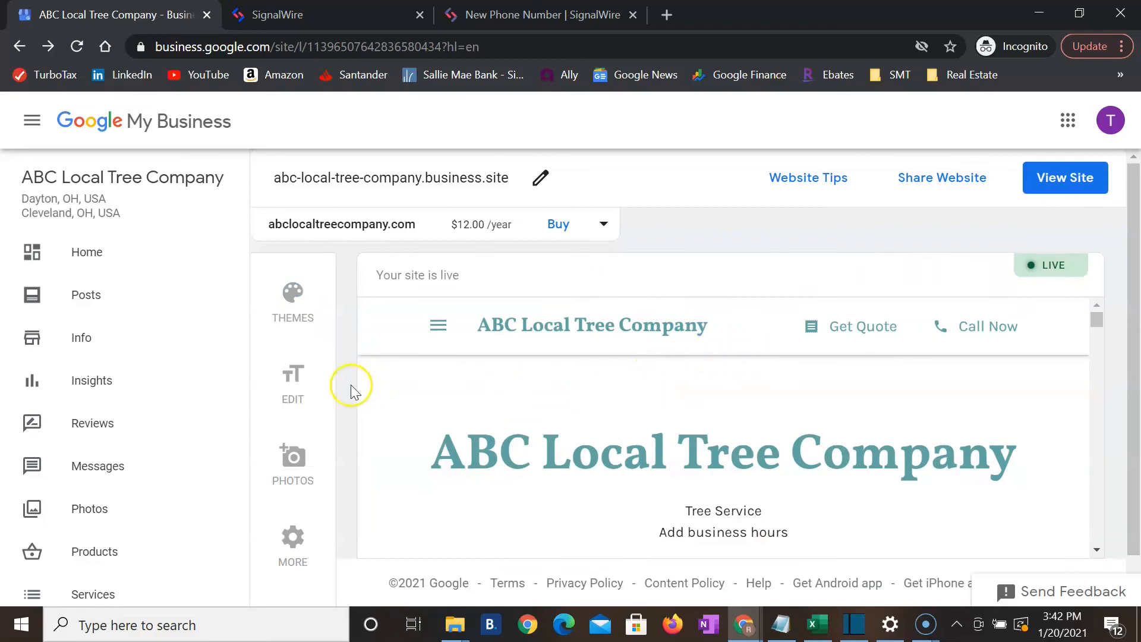
Set the website's primary button to Call Now and check the call button in the preview
{"action": "left_click", "coordinate": [297, 385]}
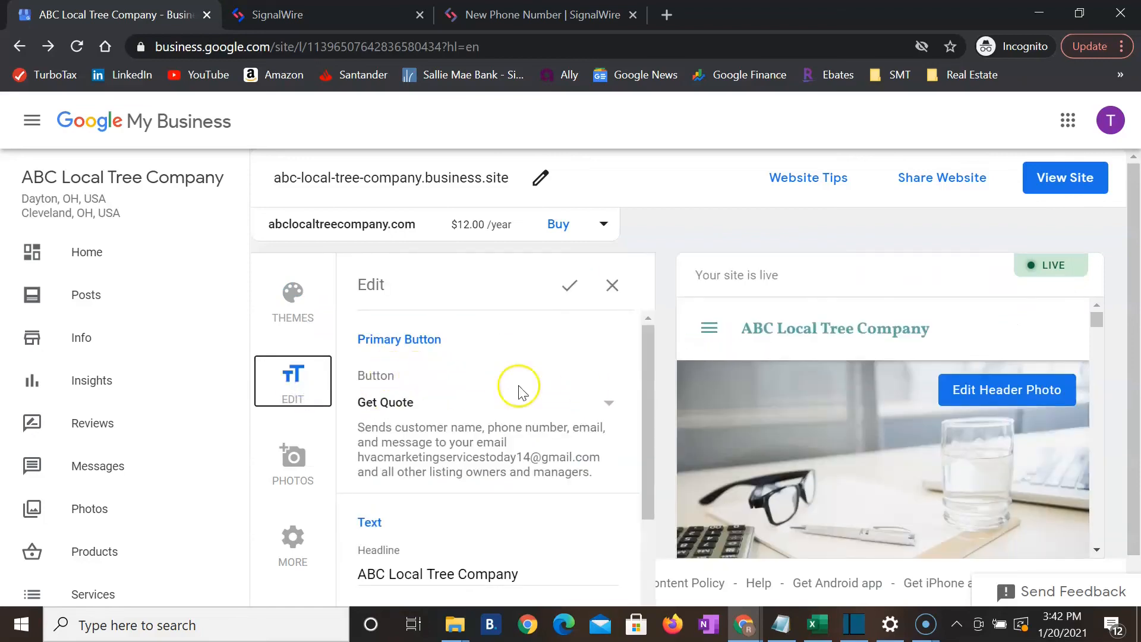
{"action": "left_click", "coordinate": [444, 350]}
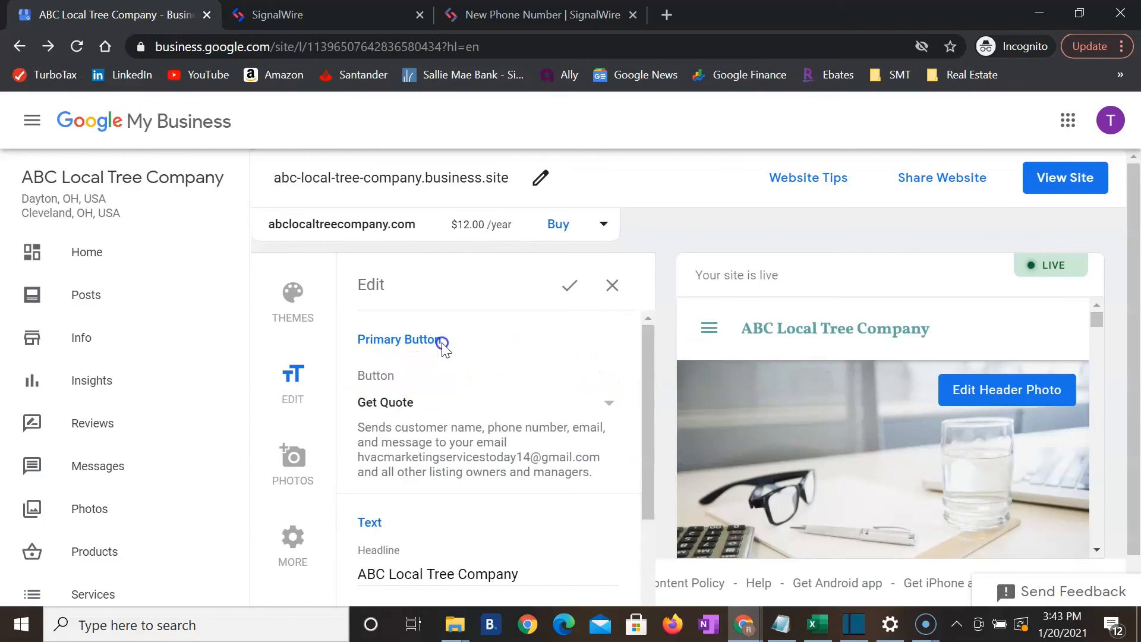
{"action": "scroll", "coordinate": [579, 354], "scroll_direction": "down", "scroll_amount": 2}
{"action": "scroll", "coordinate": [617, 407], "scroll_direction": "up", "scroll_amount": 2}
{"action": "left_click", "coordinate": [610, 404]}
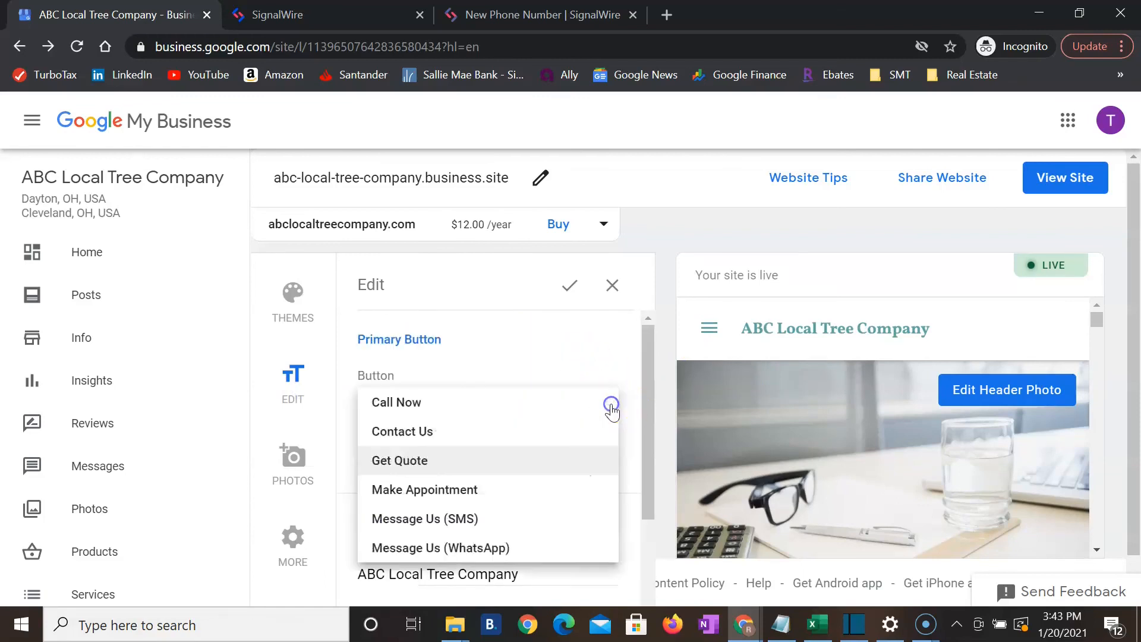
{"action": "left_click", "coordinate": [434, 409]}
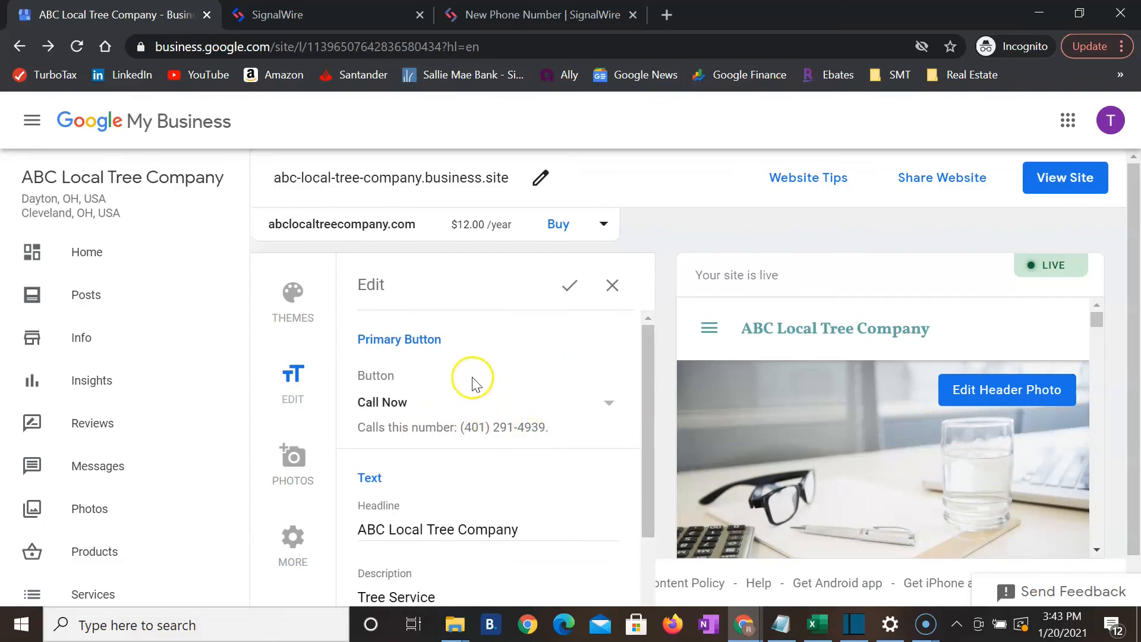
{"action": "scroll", "coordinate": [512, 428], "scroll_direction": "down", "scroll_amount": 2}
{"action": "scroll", "coordinate": [512, 426], "scroll_direction": "up", "scroll_amount": 2}
{"action": "scroll", "coordinate": [804, 432], "scroll_direction": "down", "scroll_amount": 5}
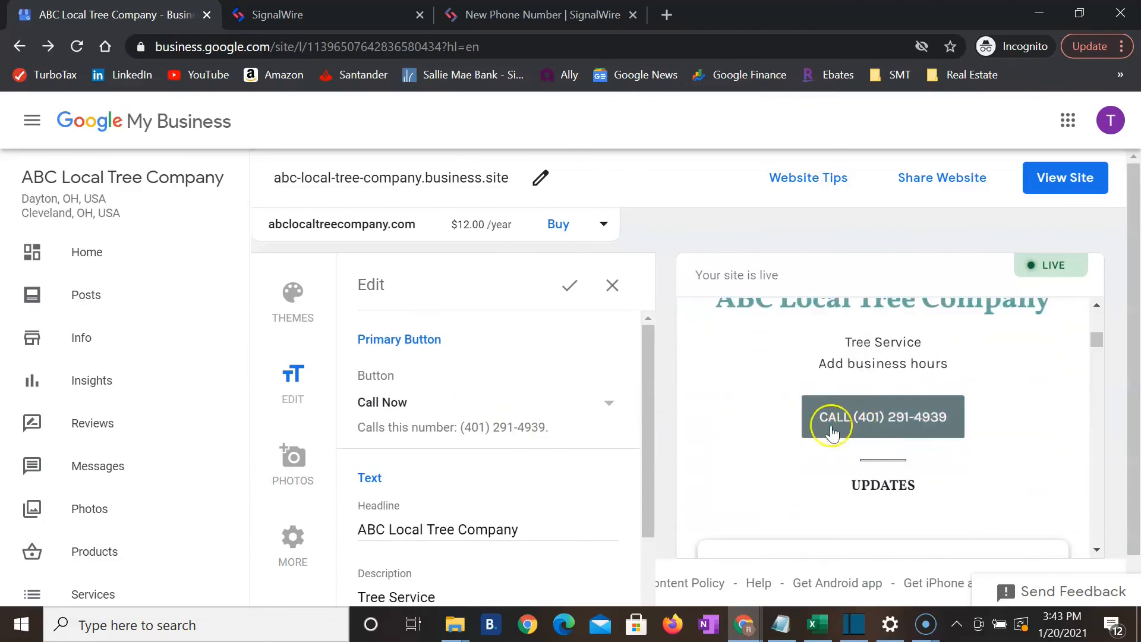
Extend the site description to "Tree Service Business Delivering The Best Tree Services Around." and check it in the preview
{"action": "scroll", "coordinate": [548, 452], "scroll_direction": "down", "scroll_amount": 2}
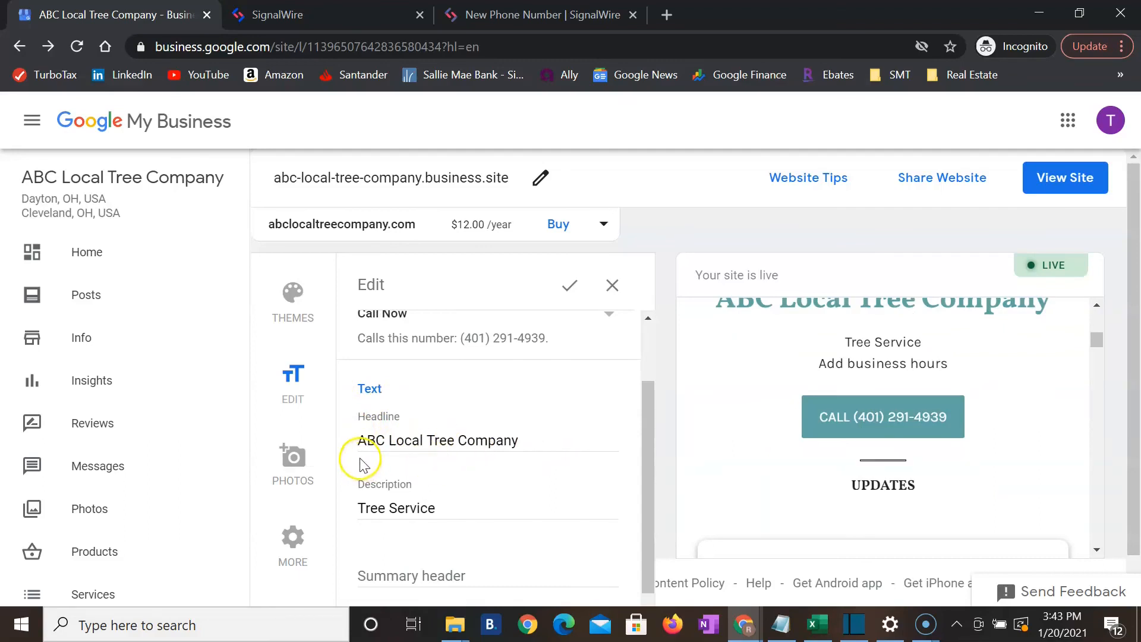
{"action": "scroll", "coordinate": [485, 445], "scroll_direction": "down", "scroll_amount": 1}
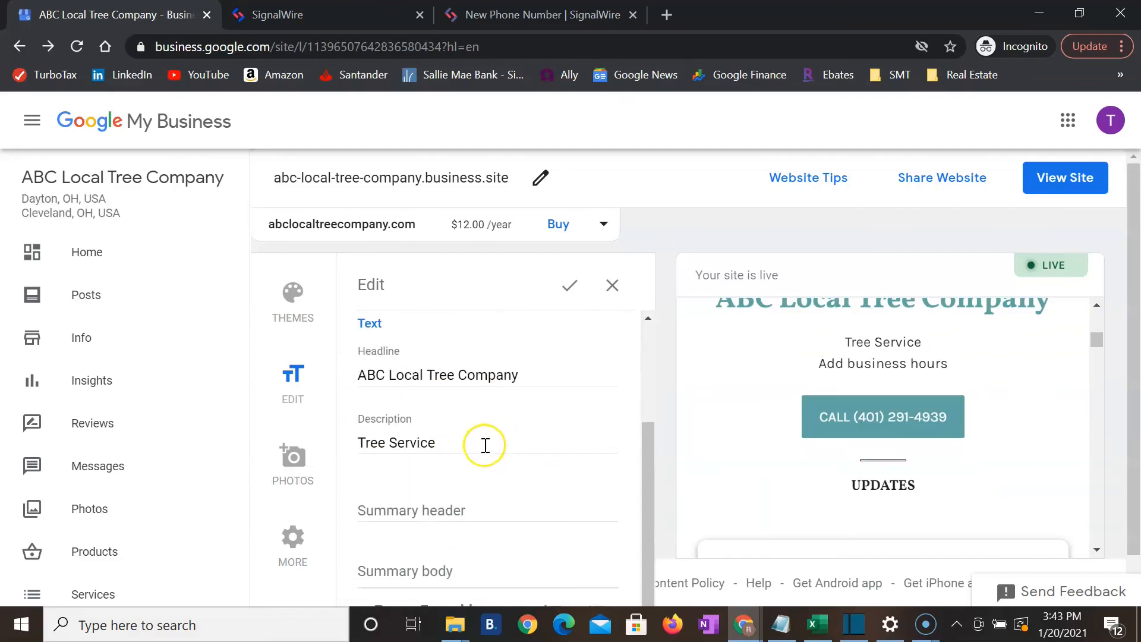
{"action": "left_click", "coordinate": [445, 441]}
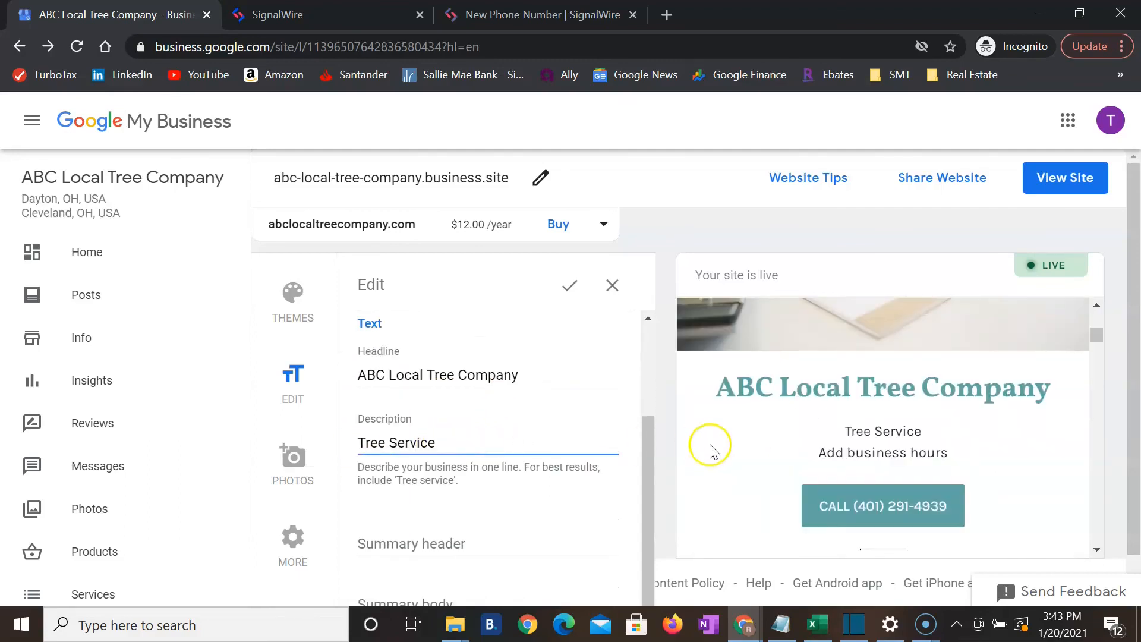
{"action": "scroll", "coordinate": [710, 446], "scroll_direction": "up", "scroll_amount": 3}
{"action": "scroll", "coordinate": [589, 453], "scroll_direction": "down", "scroll_amount": 1}
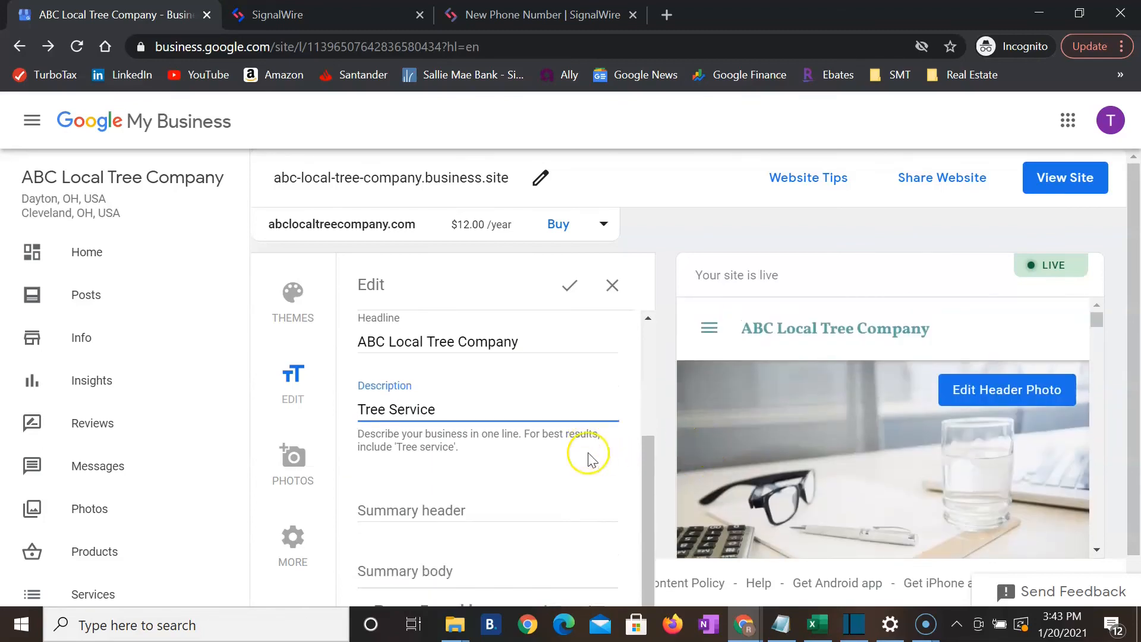
{"action": "type", "text": "Business Provide"}
{"action": "key", "text": "BackSpace"}
{"action": "key", "text": "BackSpace"}
{"action": "key", "text": "BackSpace"}
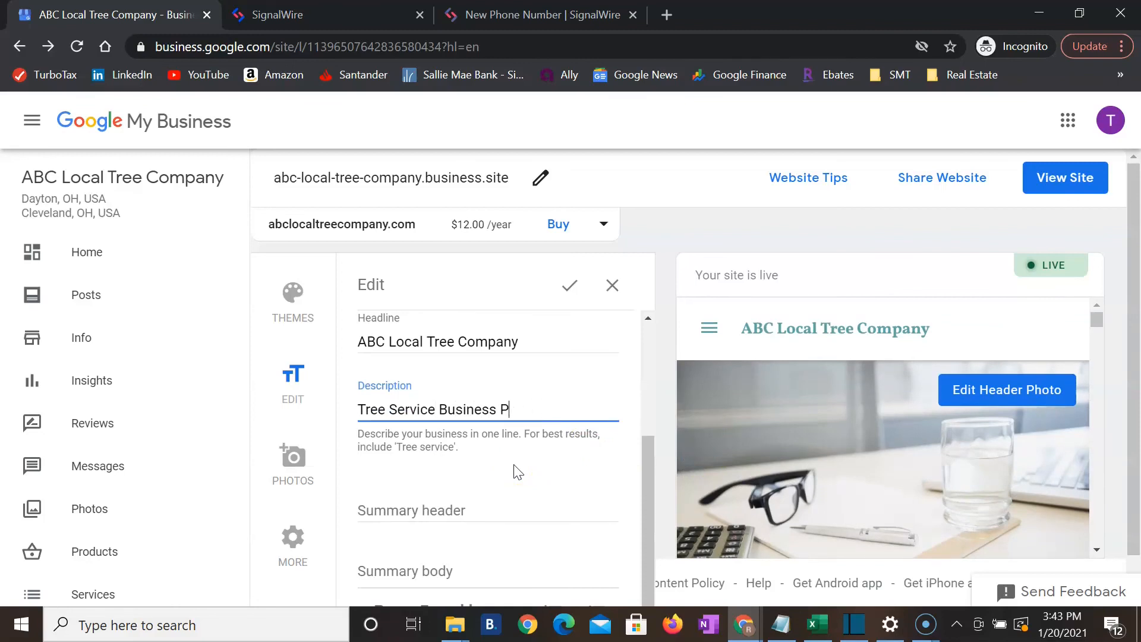
{"action": "type", "text": "Delivering The Best Tre"}
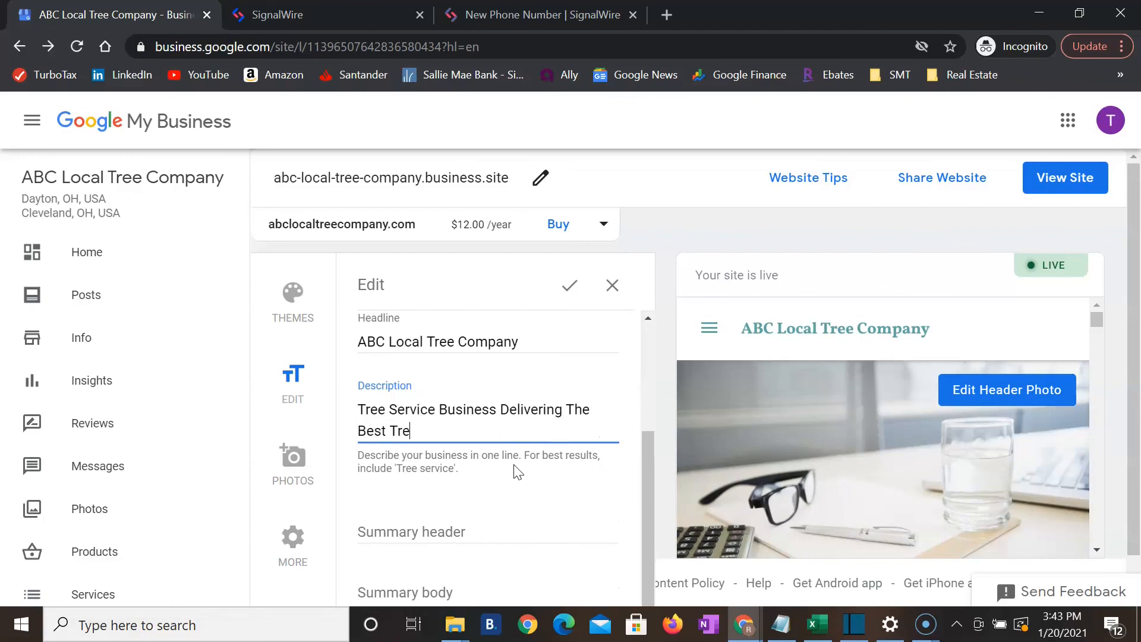
{"action": "type", "text": "e Services Around."}
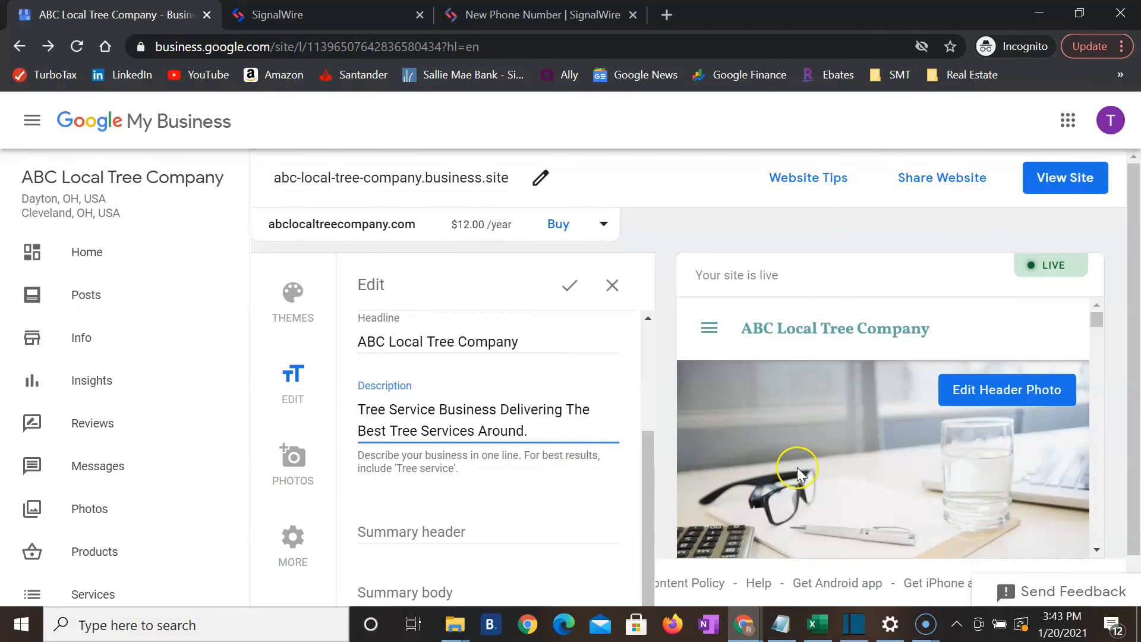
{"action": "scroll", "coordinate": [797, 467], "scroll_direction": "down", "scroll_amount": 3}
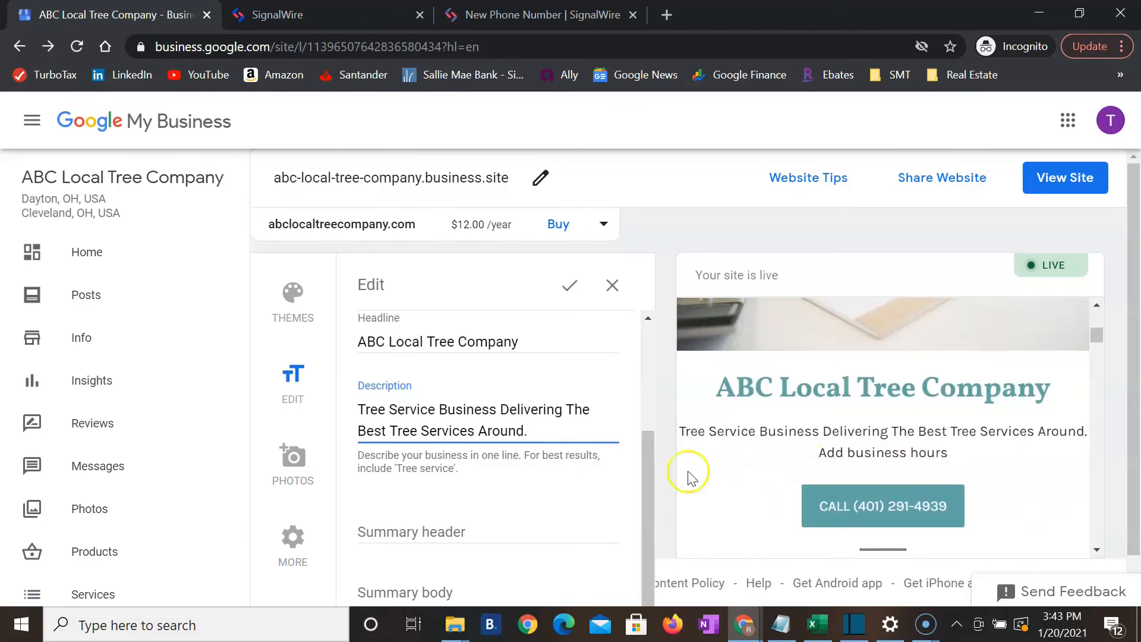
Enter "High Quality Tree Services" as the website's summary header
{"action": "scroll", "coordinate": [479, 475], "scroll_direction": "down", "scroll_amount": 1}
{"action": "left_click", "coordinate": [466, 510]}
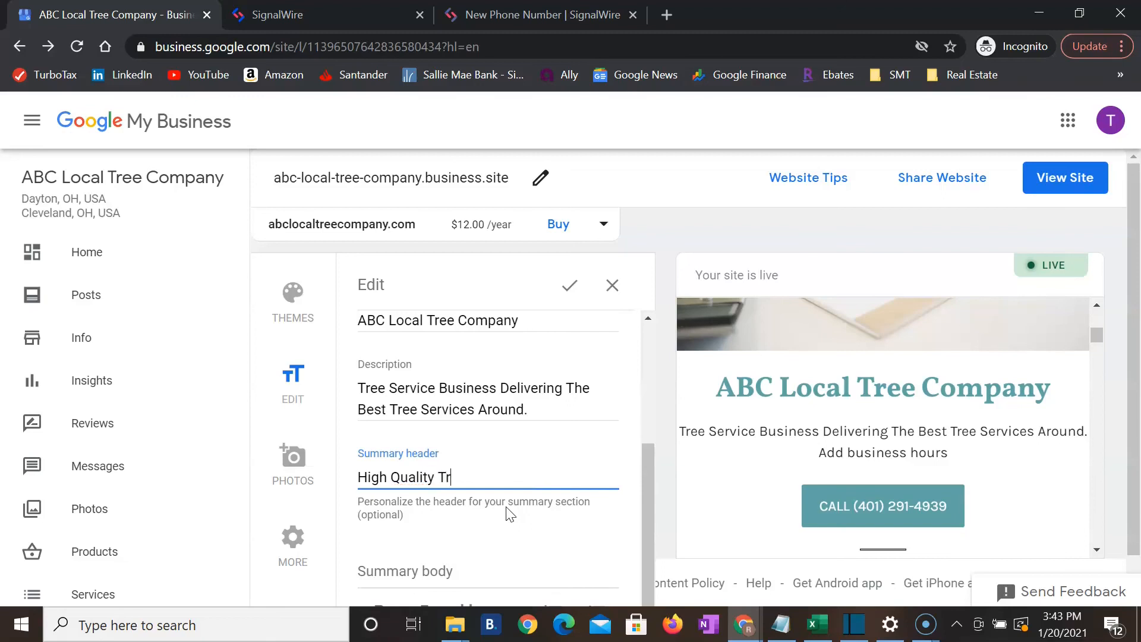
{"action": "type", "text": "ervices"}
{"action": "scroll", "coordinate": [535, 494], "scroll_direction": "down", "scroll_amount": 1}
Leave the summary body empty, check the site preview, and save the website text changes
{"action": "left_click", "coordinate": [515, 532]}
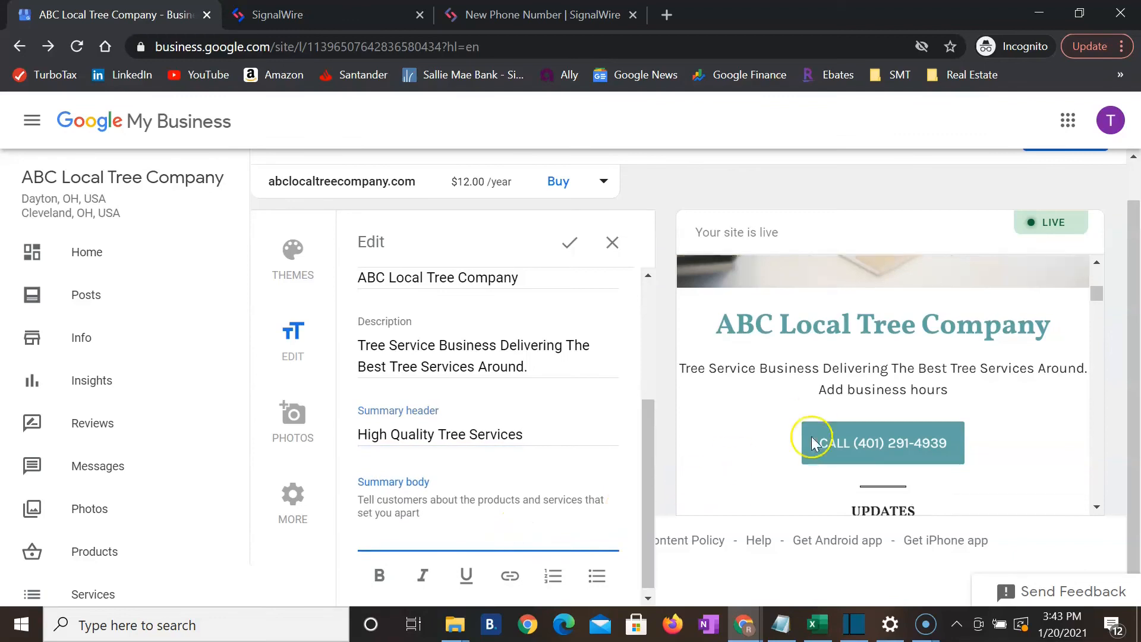
{"action": "scroll", "coordinate": [812, 439], "scroll_direction": "down", "scroll_amount": 4}
{"action": "scroll", "coordinate": [542, 474], "scroll_direction": "down", "scroll_amount": 1}
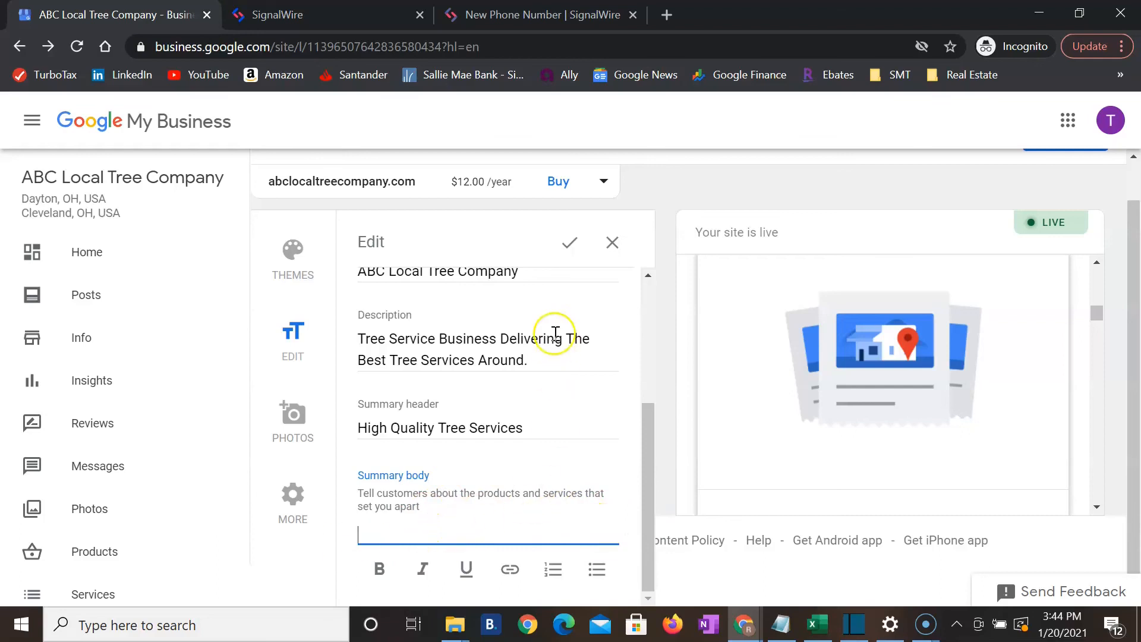
{"action": "left_click", "coordinate": [293, 413]}
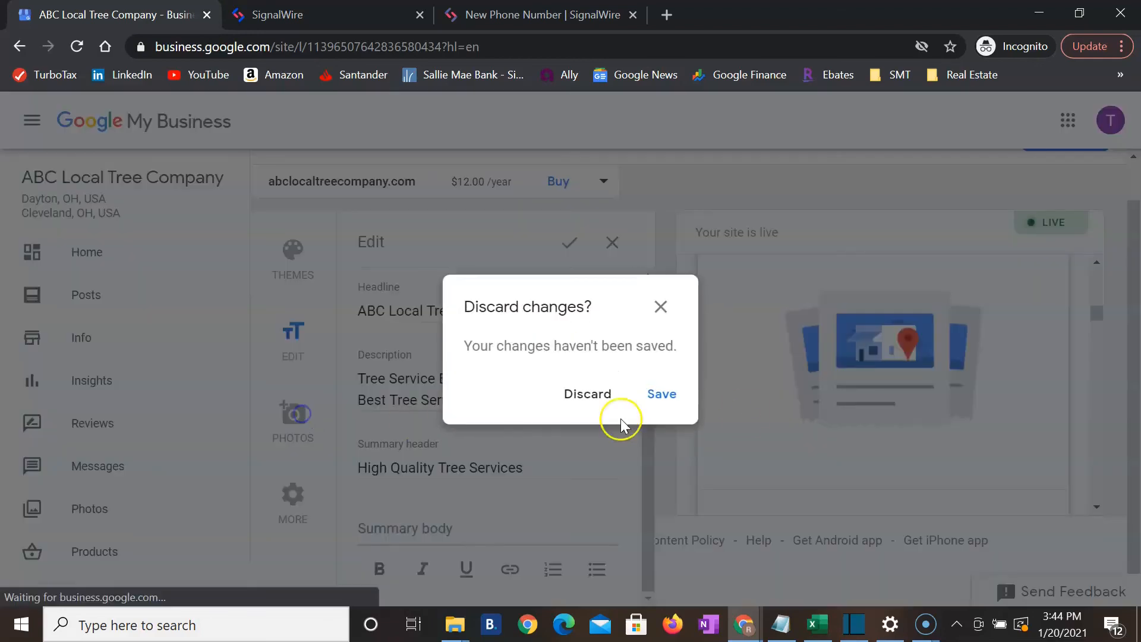
{"action": "left_click", "coordinate": [676, 395]}
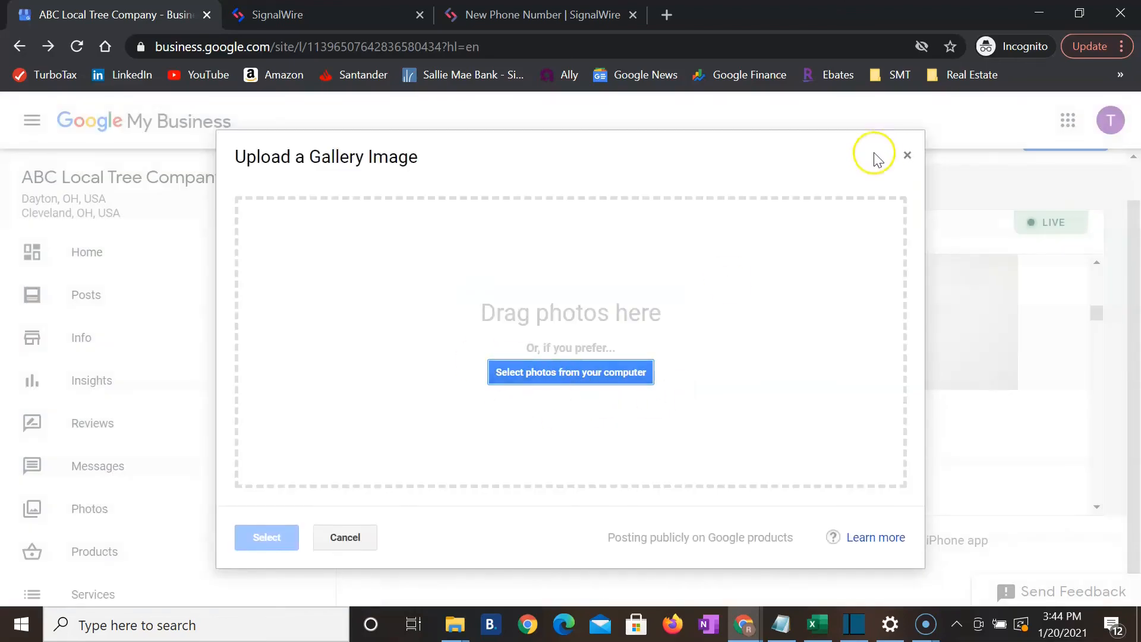
Dismiss the gallery image upload, then look at the header photo's upload dialog and close it without adding a photo
{"action": "left_click", "coordinate": [906, 156]}
{"action": "scroll", "coordinate": [767, 370], "scroll_direction": "up", "scroll_amount": 3}
{"action": "scroll", "coordinate": [770, 380], "scroll_direction": "down", "scroll_amount": 6}
{"action": "scroll", "coordinate": [721, 432], "scroll_direction": "up", "scroll_amount": 5}
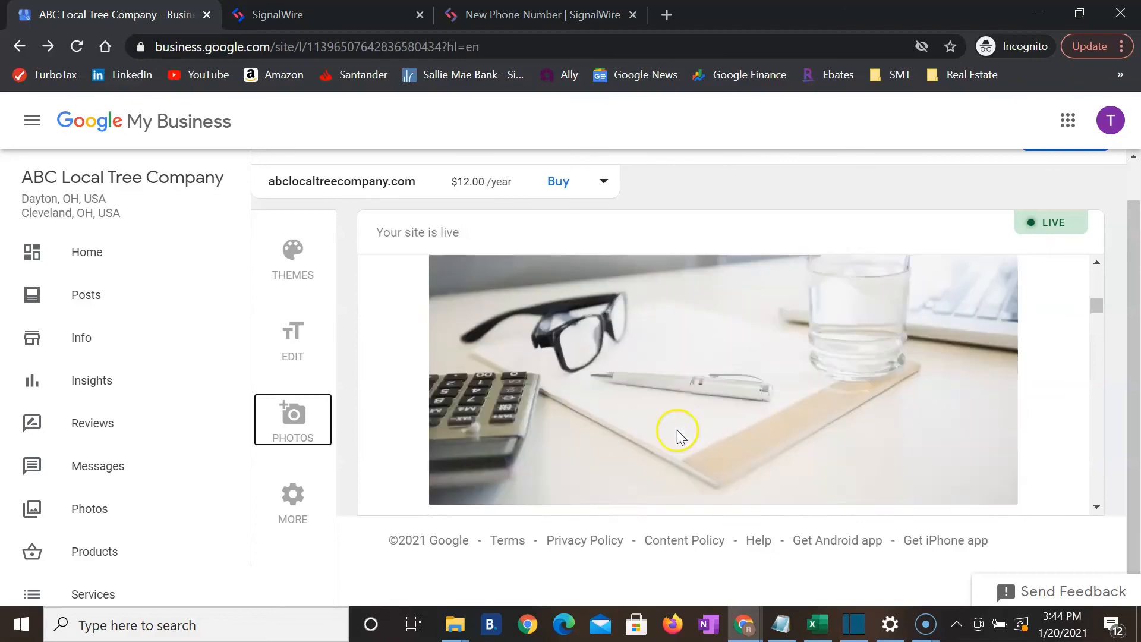
{"action": "scroll", "coordinate": [721, 425], "scroll_direction": "down", "scroll_amount": 2}
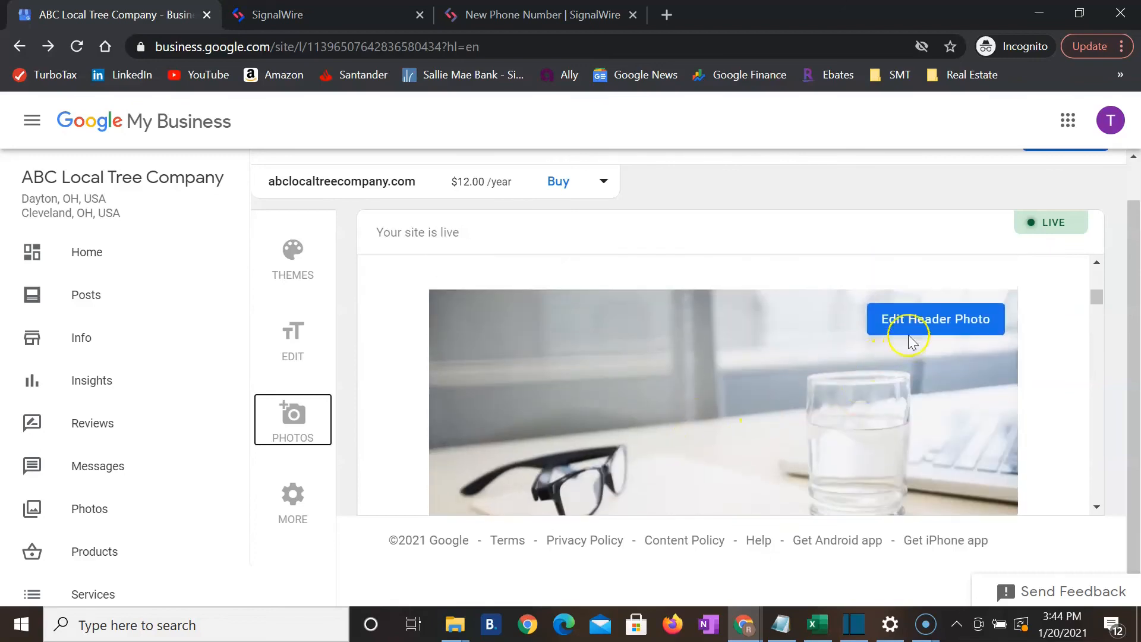
{"action": "left_click", "coordinate": [911, 333]}
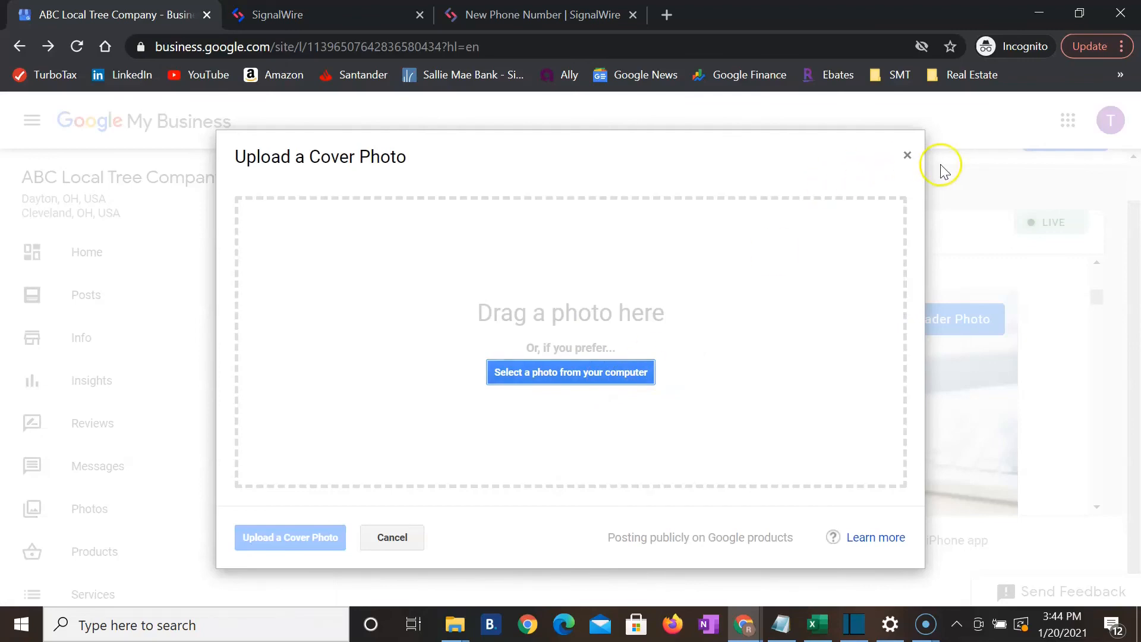
{"action": "left_click", "coordinate": [907, 156]}
Review the website preview's headline, description, call button and header photo
{"action": "scroll", "coordinate": [764, 324], "scroll_direction": "down", "scroll_amount": 3}
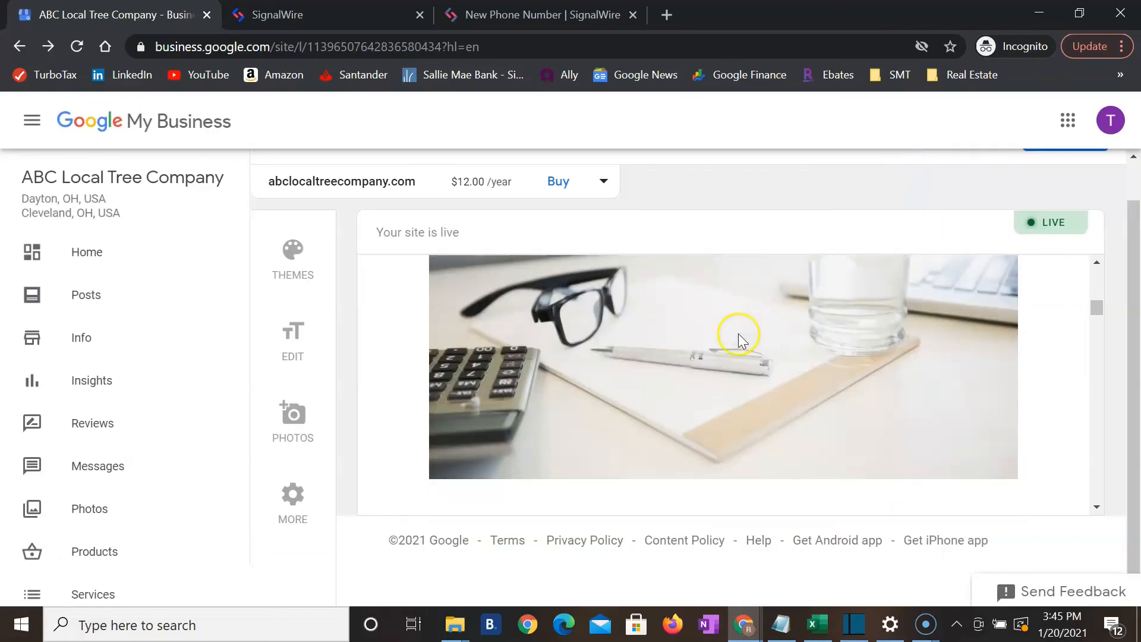
{"action": "scroll", "coordinate": [735, 354], "scroll_direction": "up", "scroll_amount": 3}
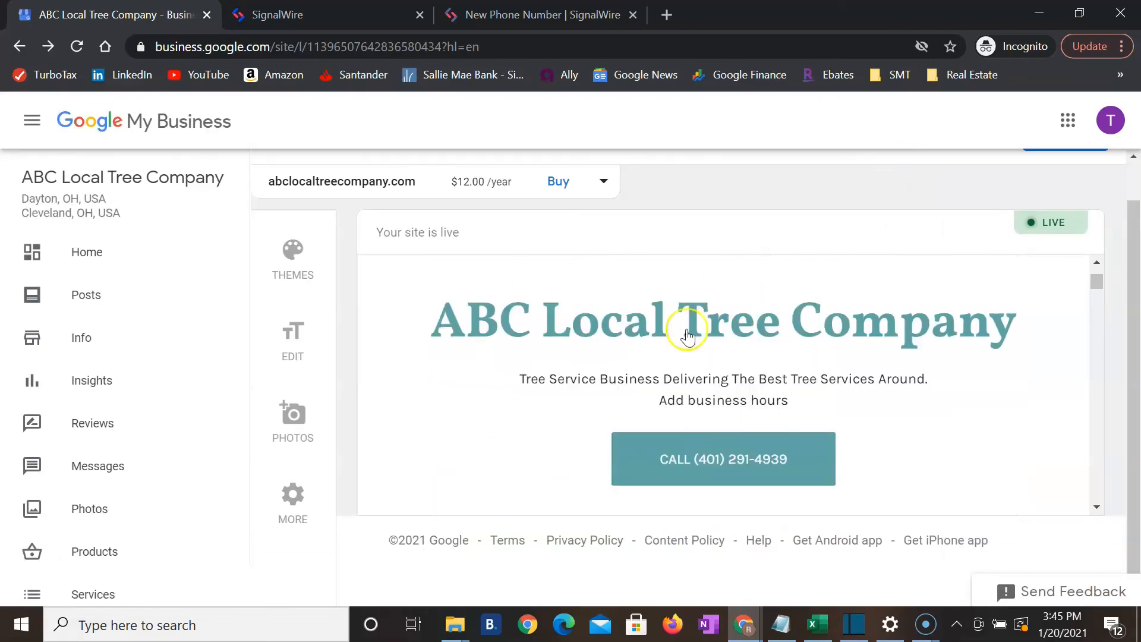
{"action": "scroll", "coordinate": [701, 357], "scroll_direction": "down", "scroll_amount": 2}
{"action": "scroll", "coordinate": [705, 370], "scroll_direction": "up", "scroll_amount": 2}
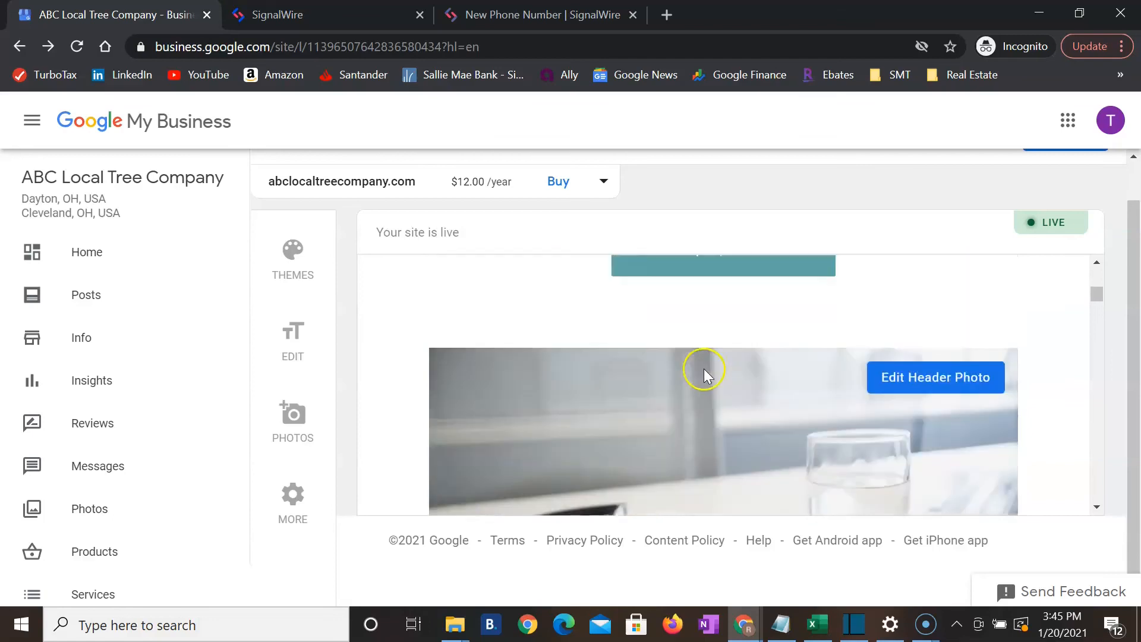
{"action": "scroll", "coordinate": [559, 377], "scroll_direction": "down", "scroll_amount": 3}
{"action": "scroll", "coordinate": [535, 380], "scroll_direction": "up", "scroll_amount": 5}
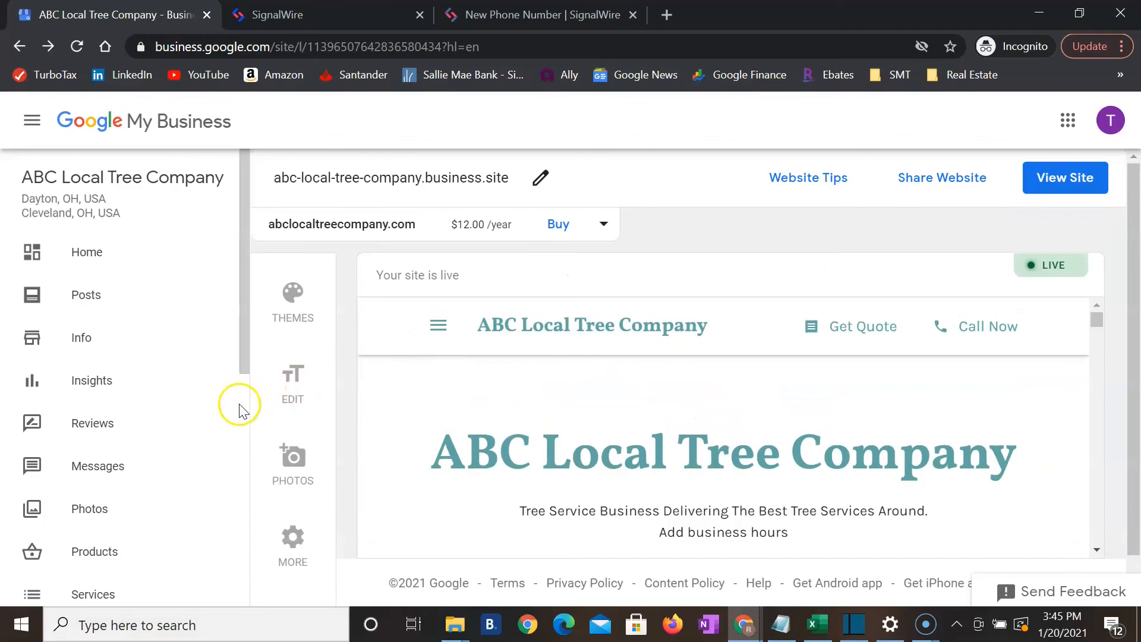
Return to the business's home dashboard and get started from the Google My Business welcome message
{"action": "scroll", "coordinate": [233, 416], "scroll_direction": "down", "scroll_amount": 6}
{"action": "scroll", "coordinate": [202, 464], "scroll_direction": "down", "scroll_amount": 2}
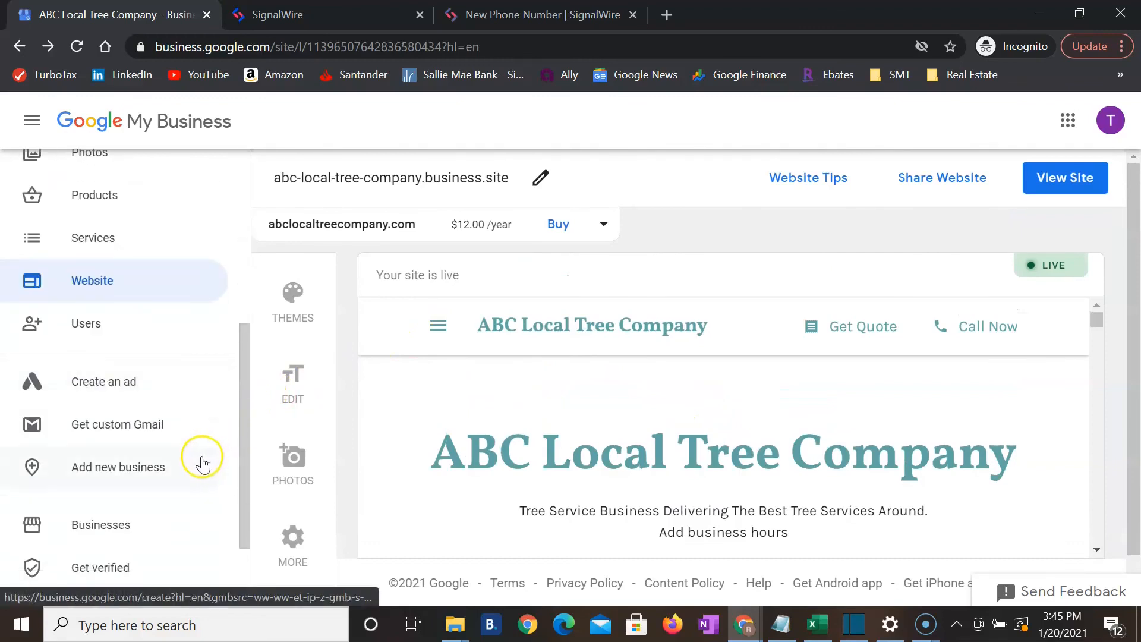
{"action": "scroll", "coordinate": [200, 476], "scroll_direction": "up", "scroll_amount": 3}
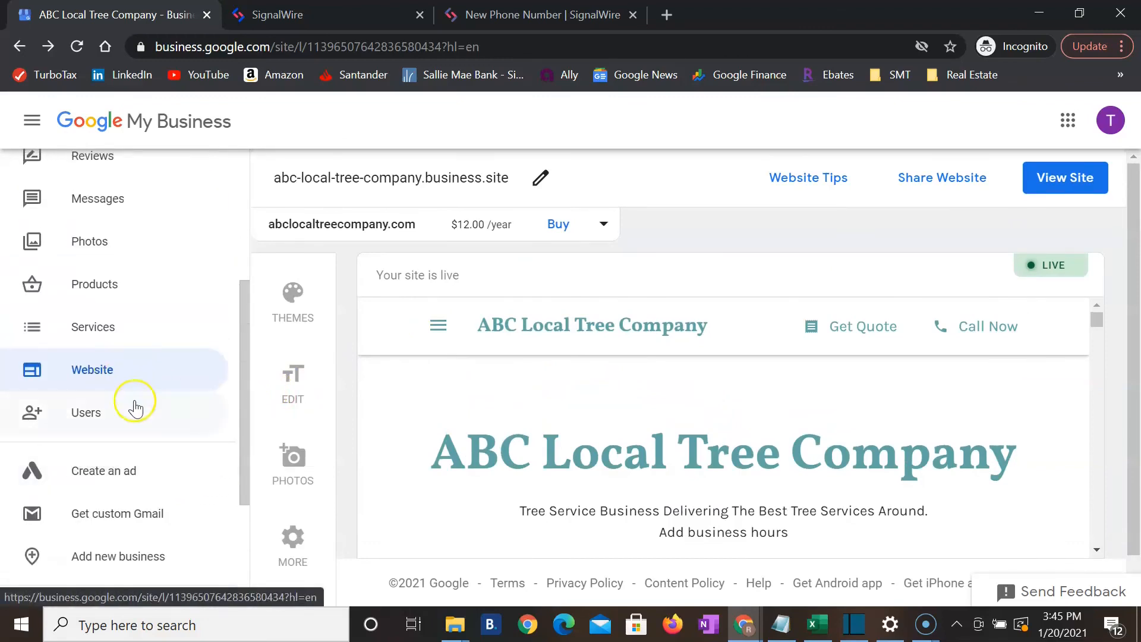
{"action": "scroll", "coordinate": [219, 428], "scroll_direction": "up", "scroll_amount": 5}
{"action": "left_click", "coordinate": [155, 264]}
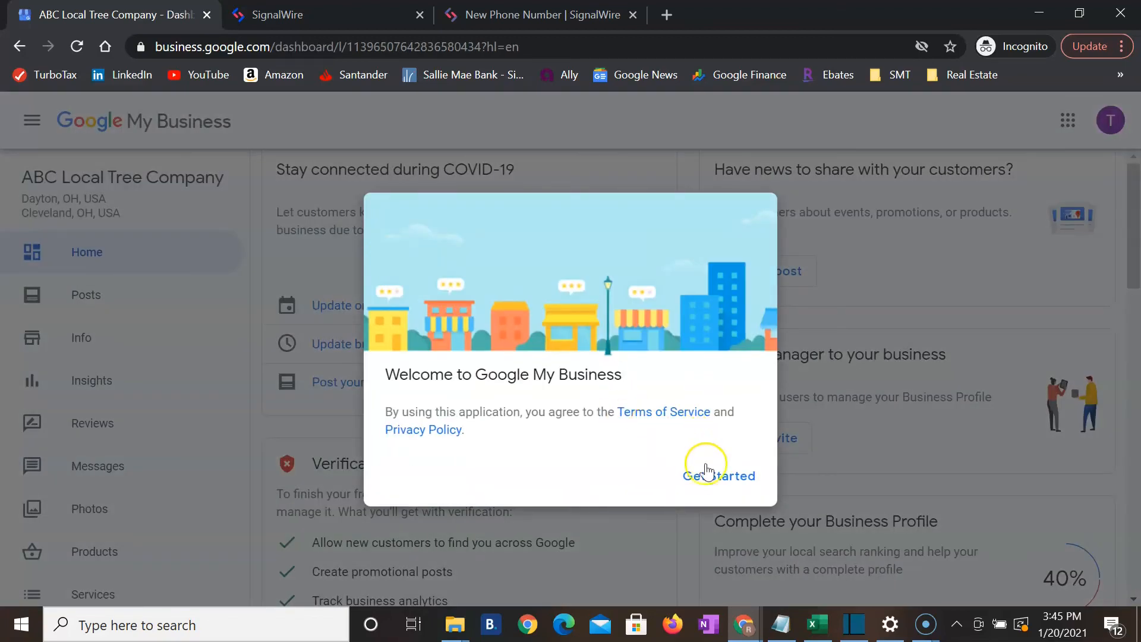
{"action": "left_click", "coordinate": [708, 474]}
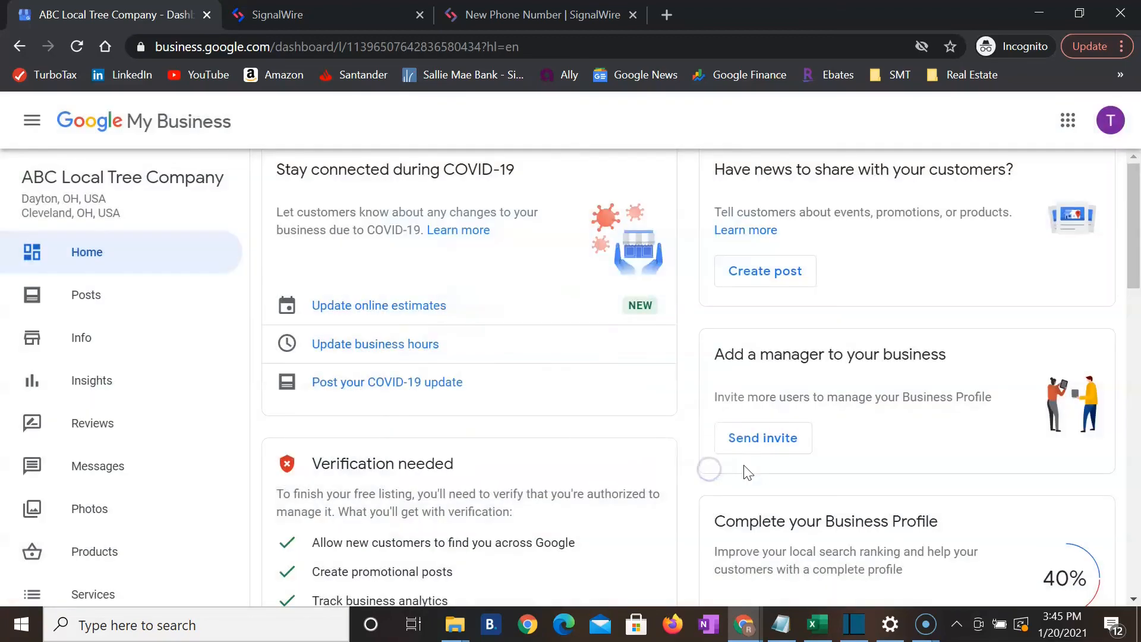